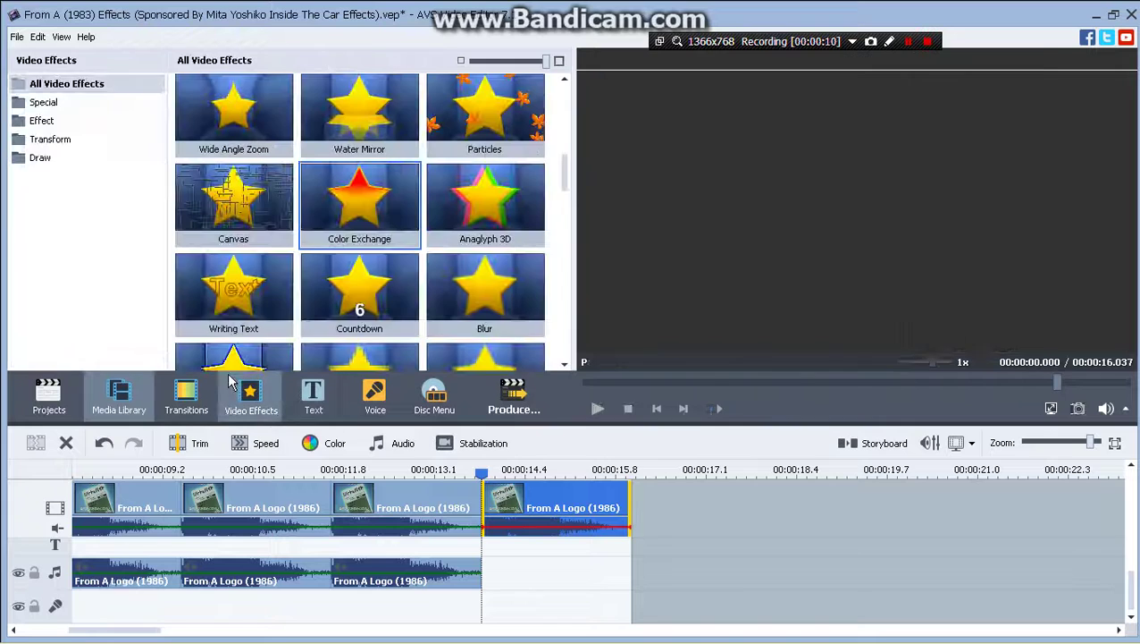
- Color-correct the last From A Logo (1986) clip with a hue of -110 and save the project
left_click(358, 203)
left_click(341, 444)
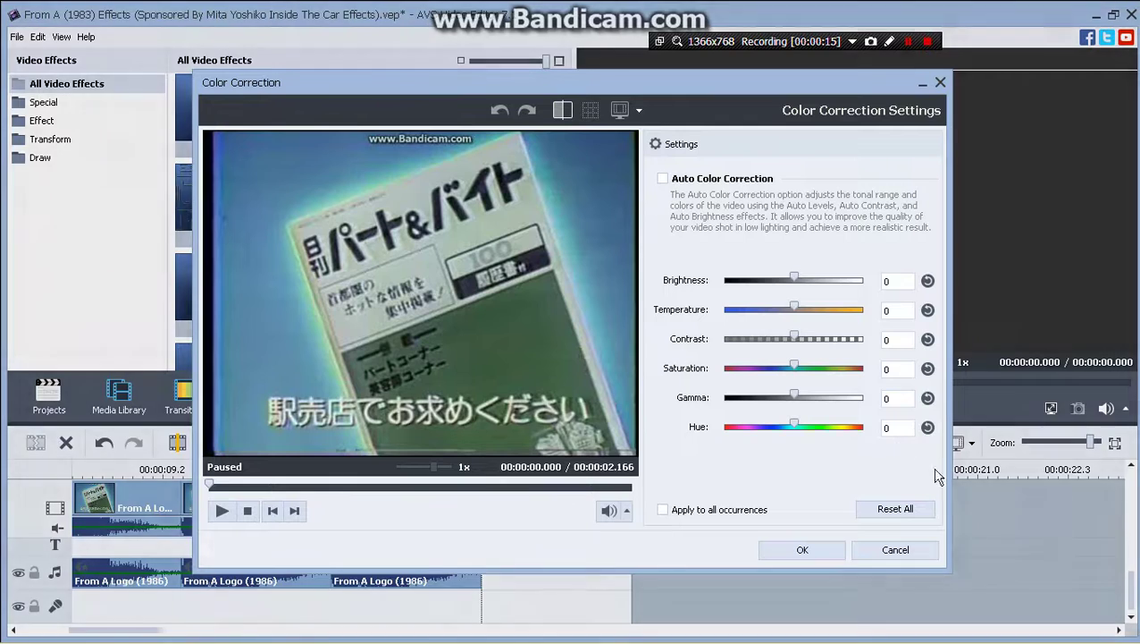
left_click(898, 427)
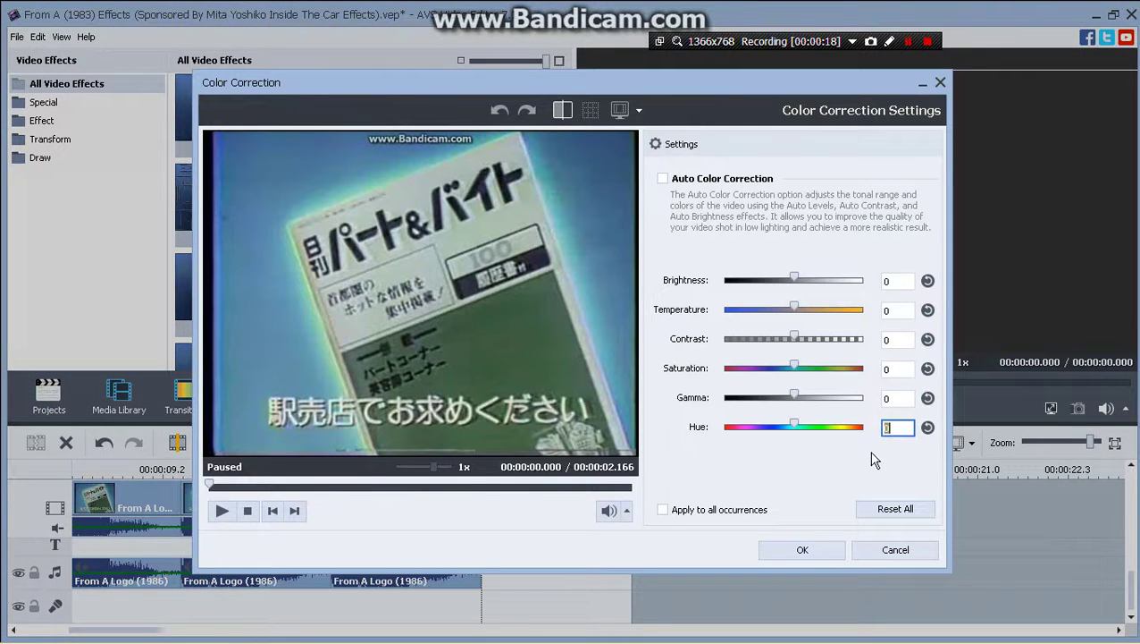
type("-11")
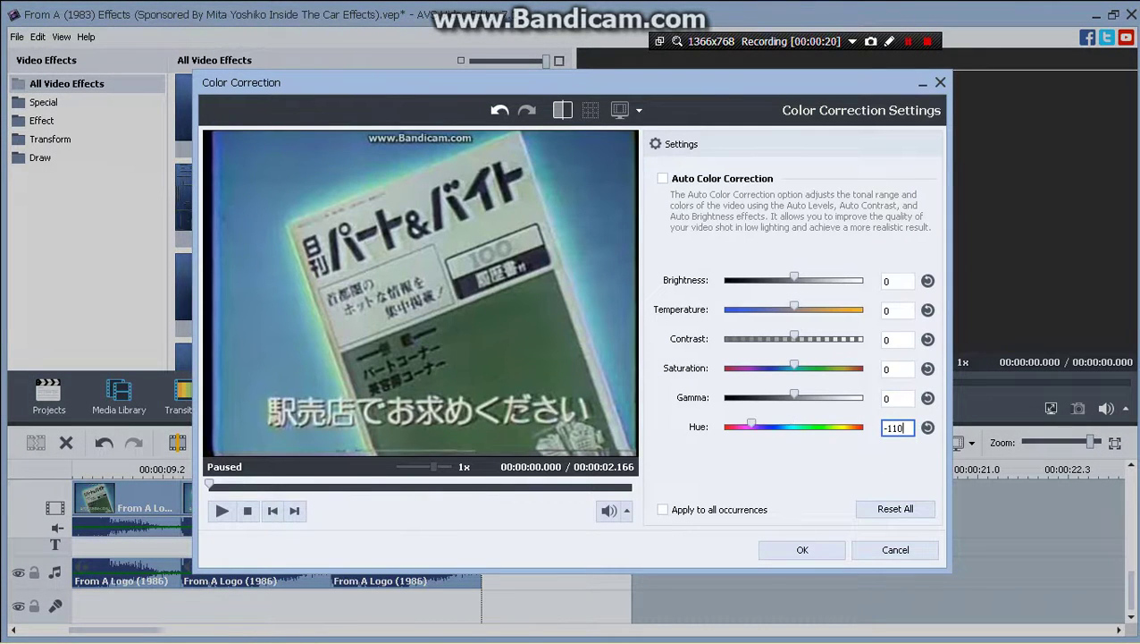
left_click(803, 547)
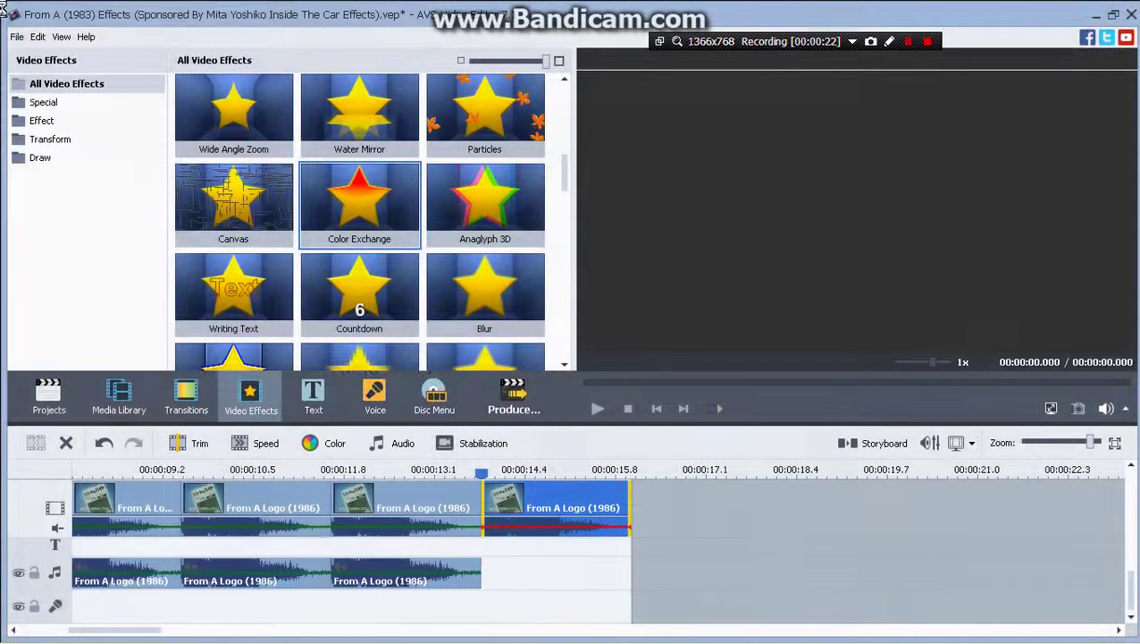
left_click(17, 37)
left_click(103, 125)
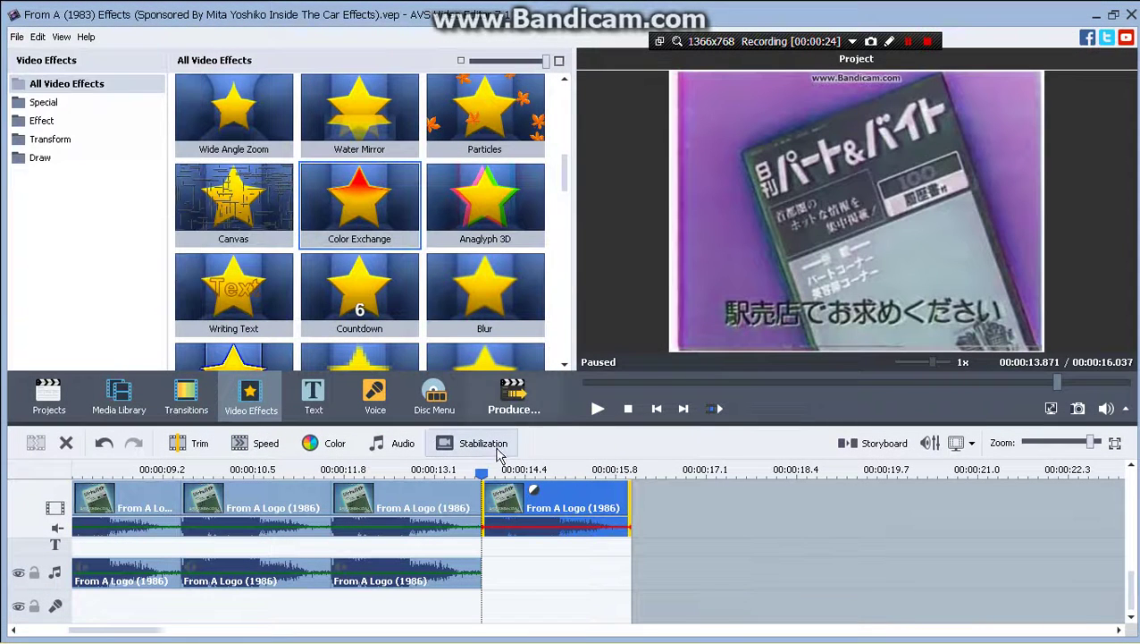
- Add the Mirror effect on the second effects track beneath the clip before the last one, trimmed to that clip's end
scroll(500, 554, "up", 2)
scroll(450, 527, "up", 1)
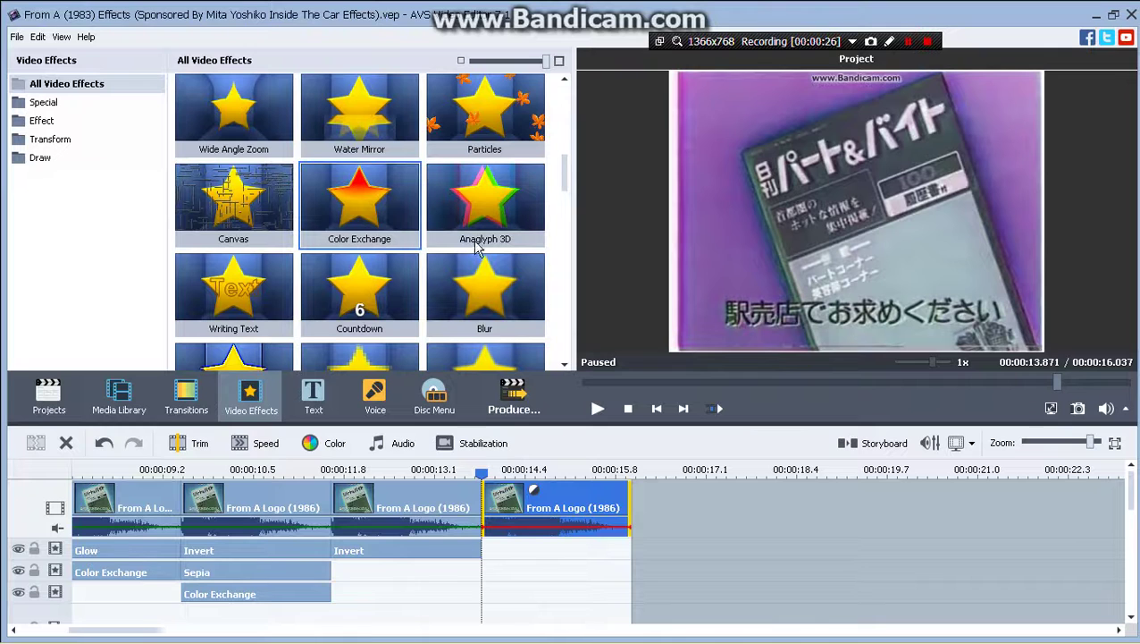
left_click_drag(569, 178, 563, 268)
left_click_drag(234, 273, 330, 573)
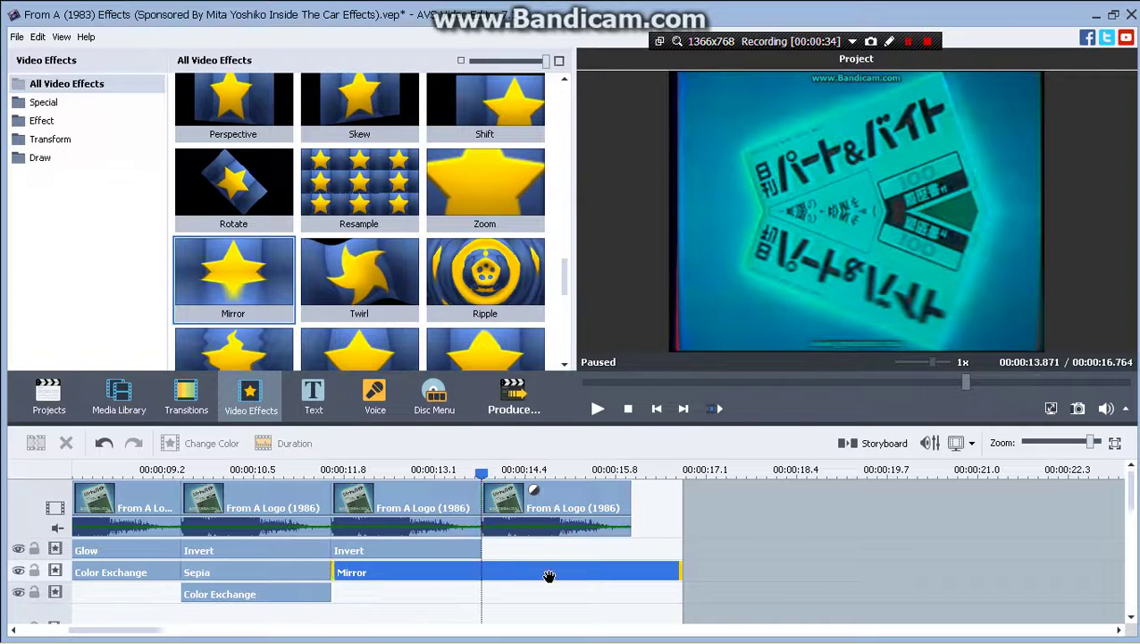
left_click(346, 573)
left_click_drag(346, 573, 361, 572)
left_click(207, 469)
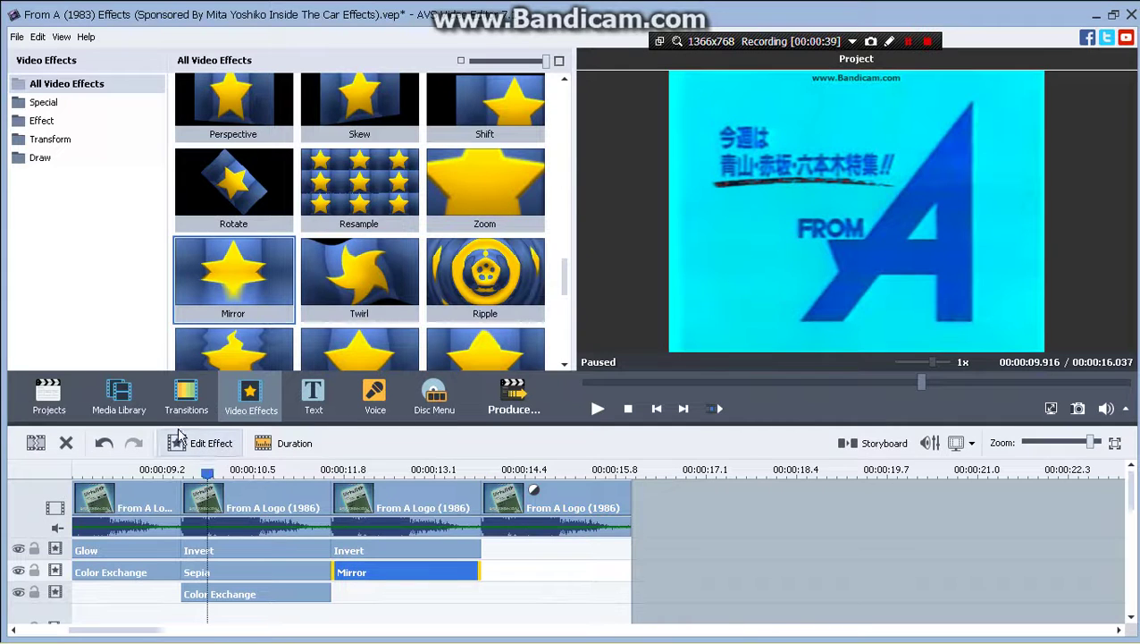
- Set the Mirror effect's type to Left and save the project
left_click(209, 443)
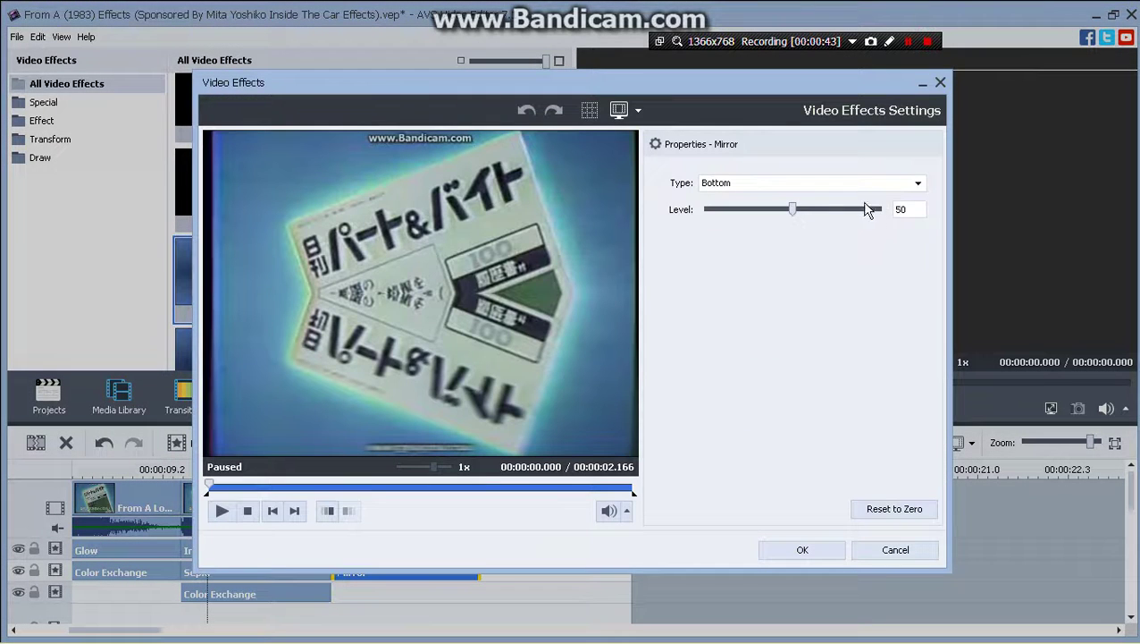
left_click(859, 183)
left_click(835, 244)
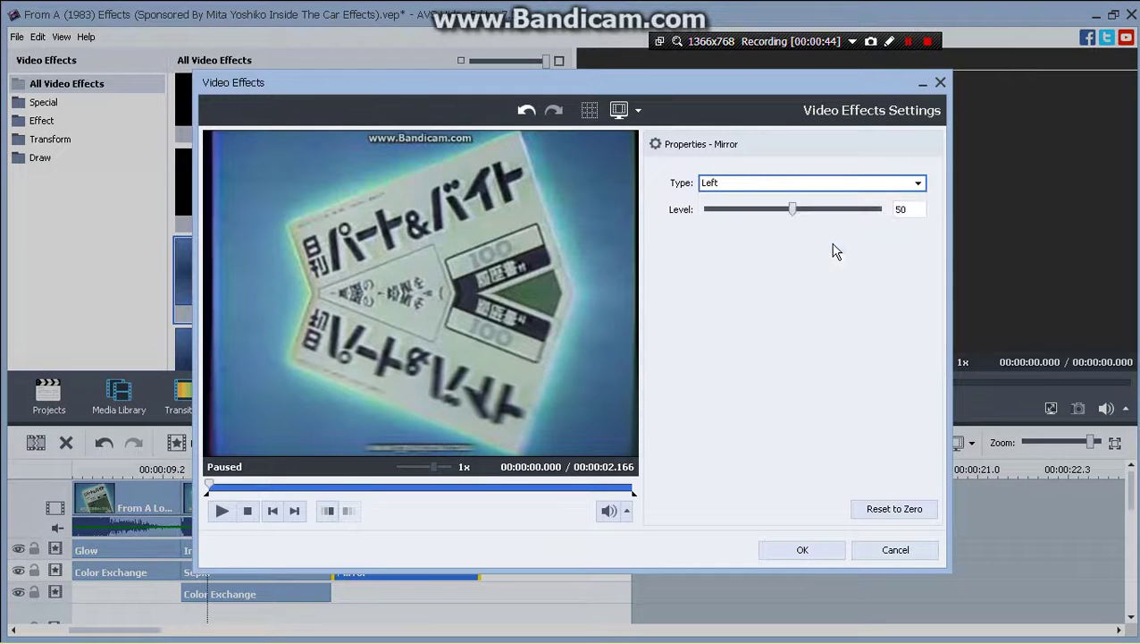
left_click(814, 547)
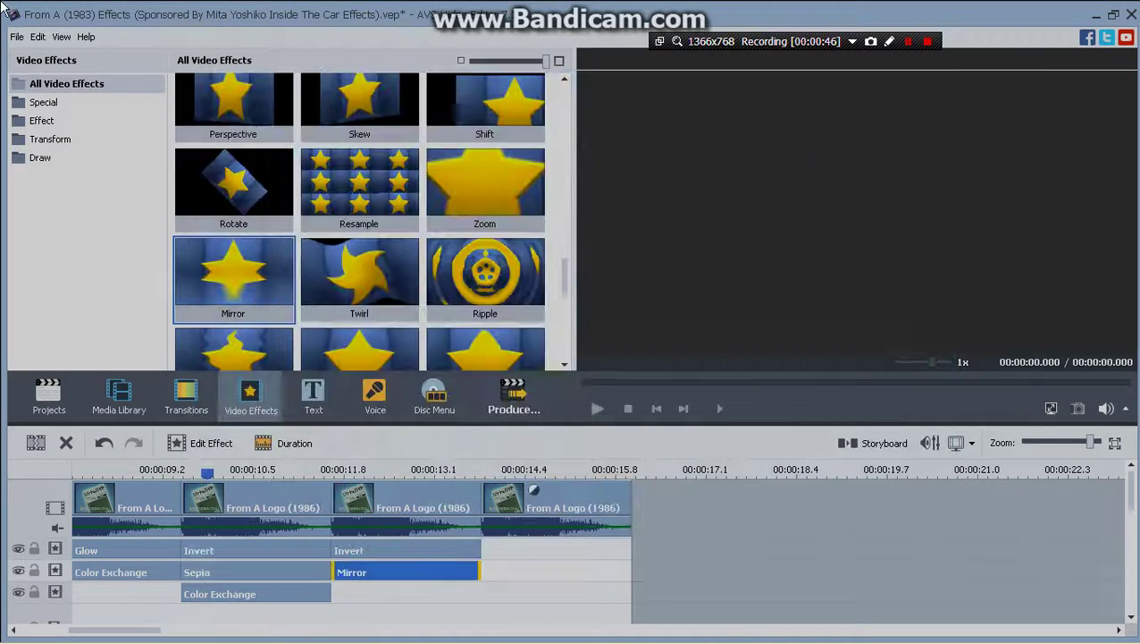
left_click(17, 37)
left_click(86, 119)
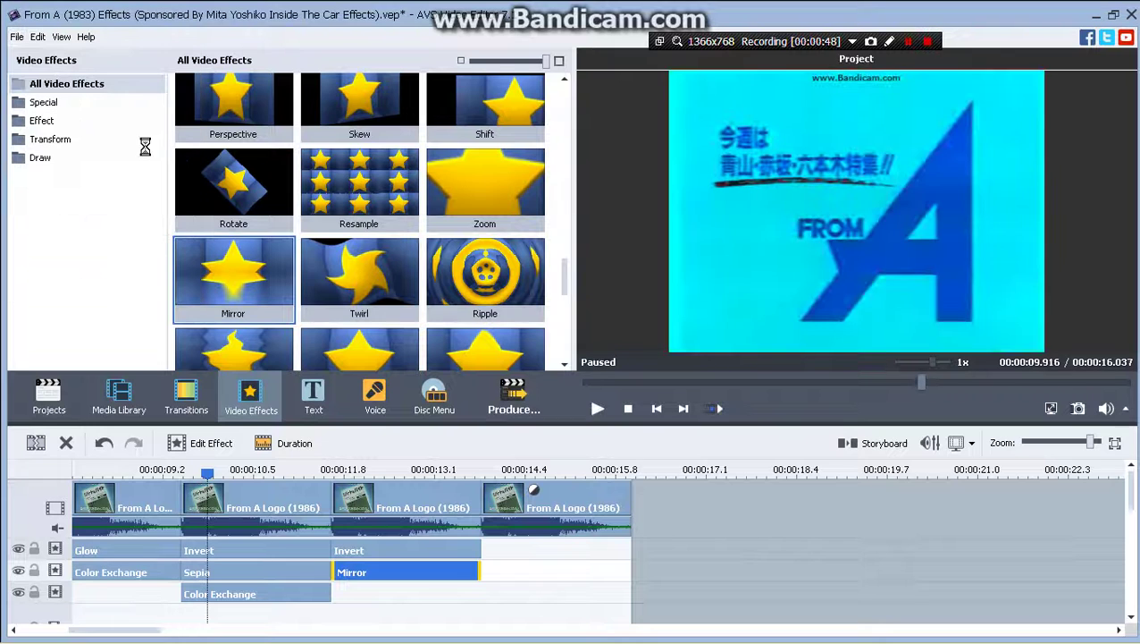
- Move the Mirror effect to the first effects track beneath the last clip and save the project
left_click_drag(423, 572, 558, 551)
left_click(17, 36)
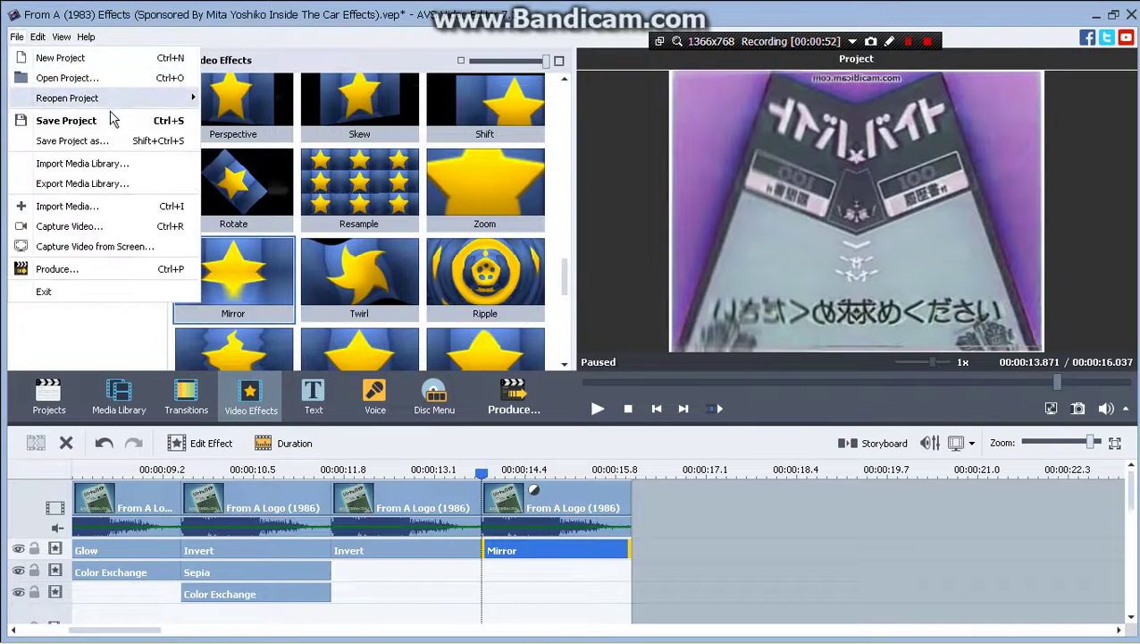
left_click(98, 120)
- Equalize the last clip's audio: raise <30 to 250 and 4k to 16k to 20 dB, lower 500 to 2k to -20 dB
left_click(526, 506)
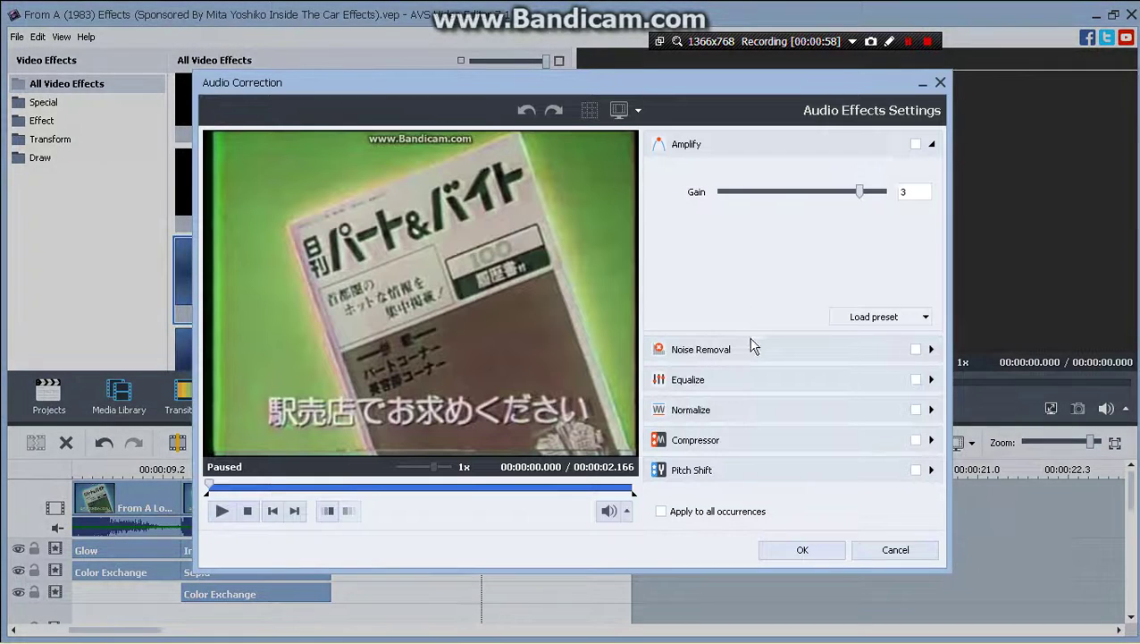
left_click(770, 379)
left_click_drag(691, 300, 716, 243)
left_click_drag(743, 300, 769, 243)
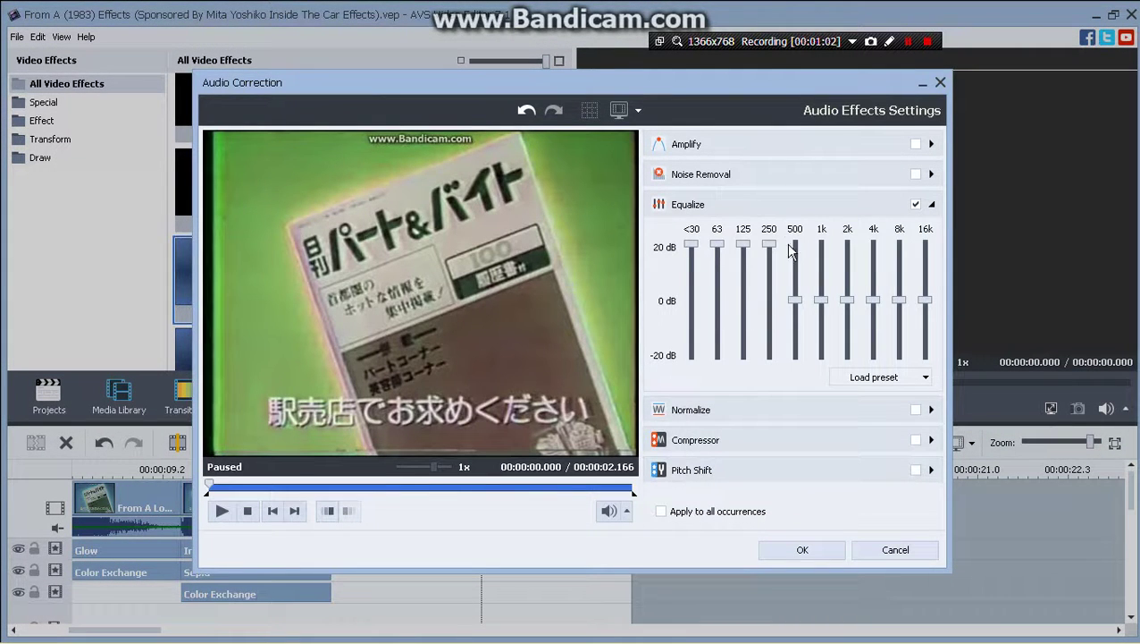
left_click_drag(848, 299, 847, 243)
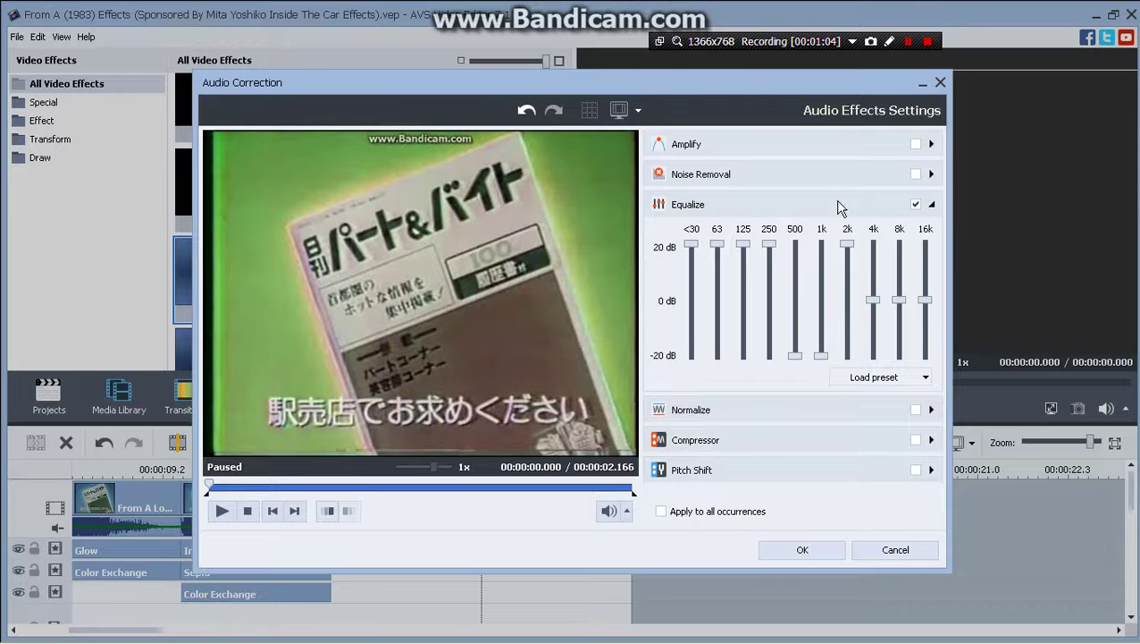
left_click_drag(899, 300, 898, 223)
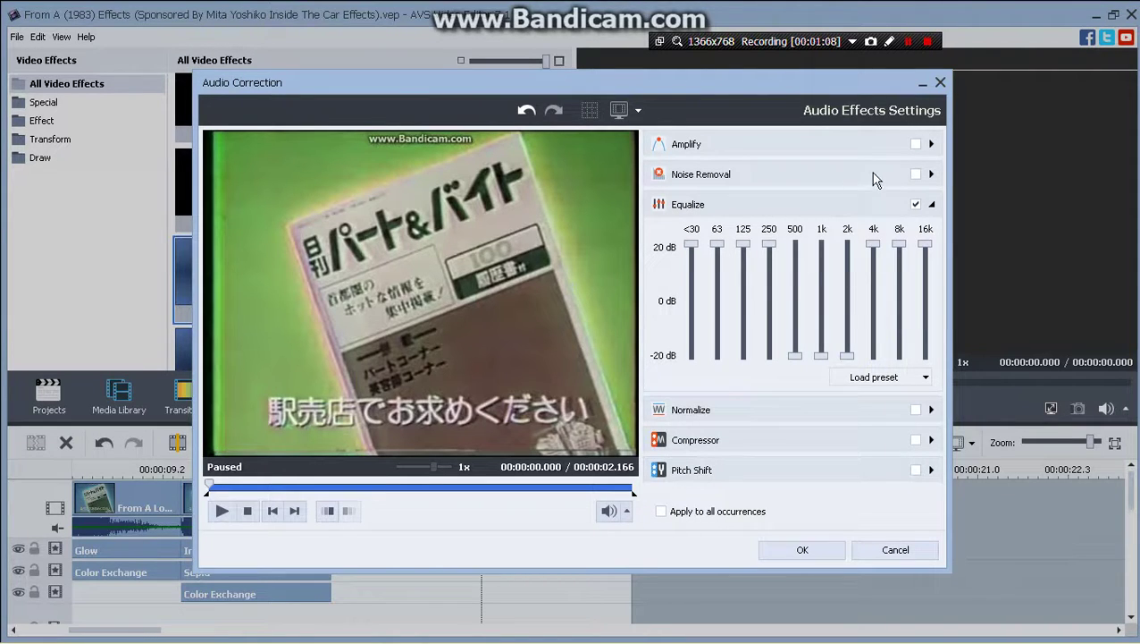
- Enable the Compressor on the last clip's audio with Threshold -44, Ratio 66, RMS 703 and Post Amplify -62
left_click(804, 444)
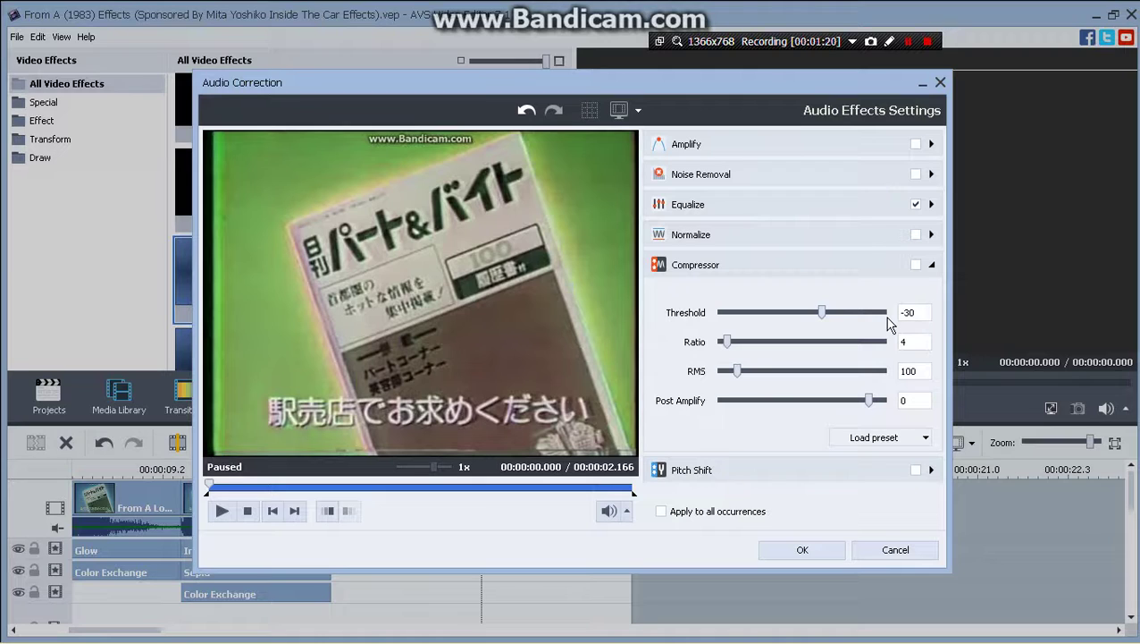
left_click(911, 312)
left_click_drag(822, 312, 802, 336)
left_click(911, 312)
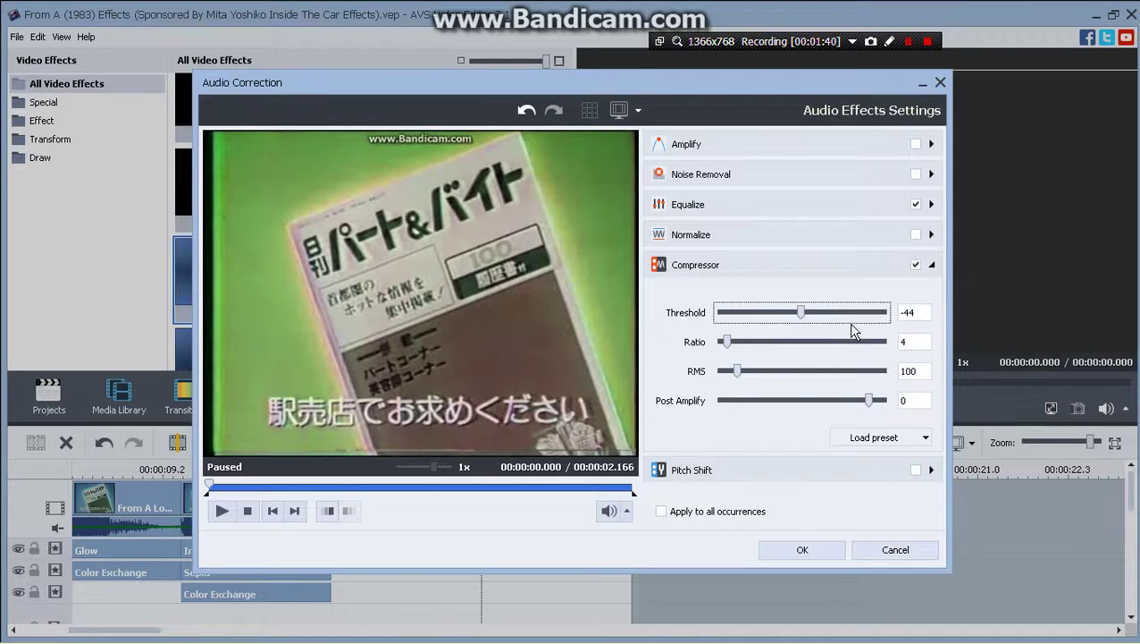
left_click_drag(852, 341, 843, 342)
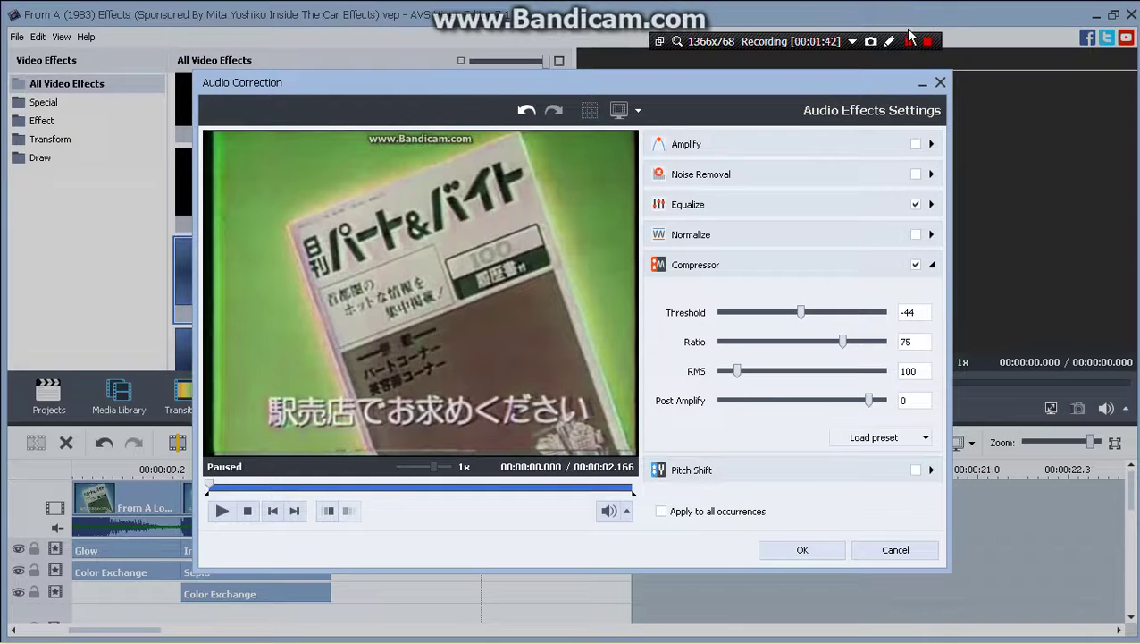
left_click(889, 41)
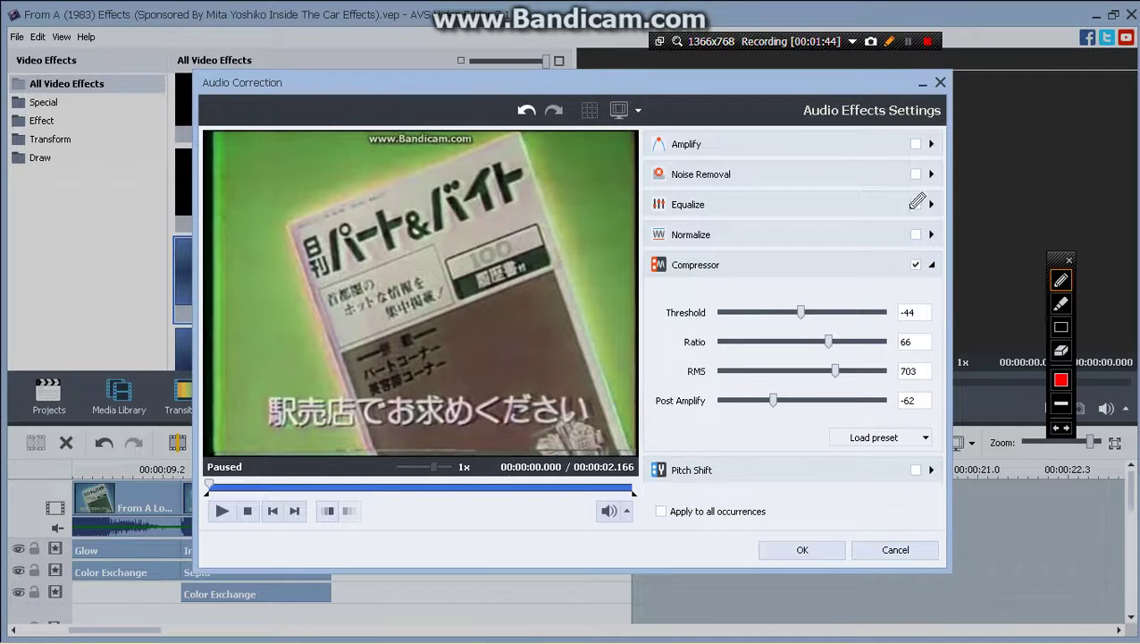
mouse_move(938, 301)
left_mouse_down()
mouse_move(814, 287)
mouse_move(699, 295)
mouse_move(641, 319)
mouse_move(650, 438)
mouse_move(732, 472)
mouse_move(890, 464)
mouse_move(925, 441)
mouse_move(958, 376)
mouse_move(943, 315)
left_mouse_up()
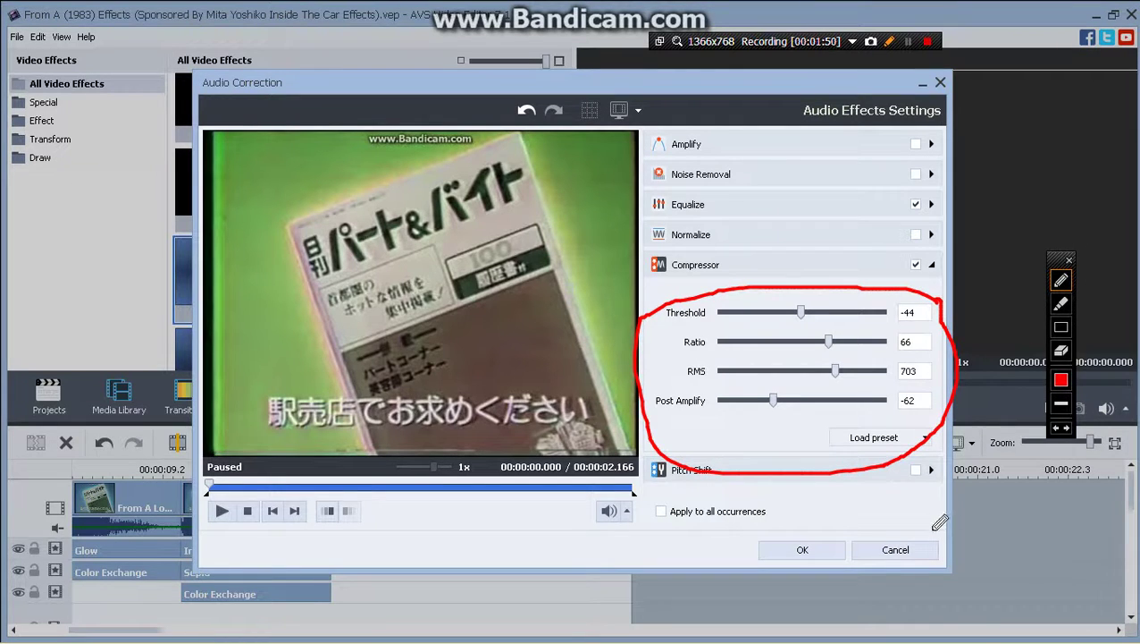
mouse_move(934, 529)
left_mouse_down()
mouse_move(981, 615)
mouse_move(1114, 471)
left_mouse_up()
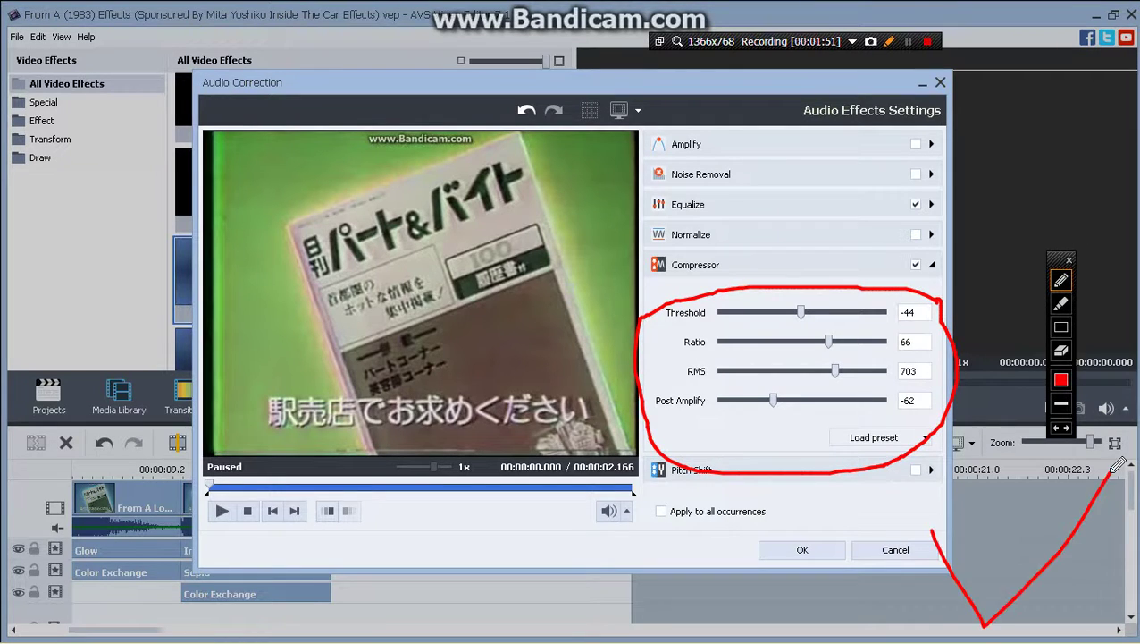
left_click(1069, 259)
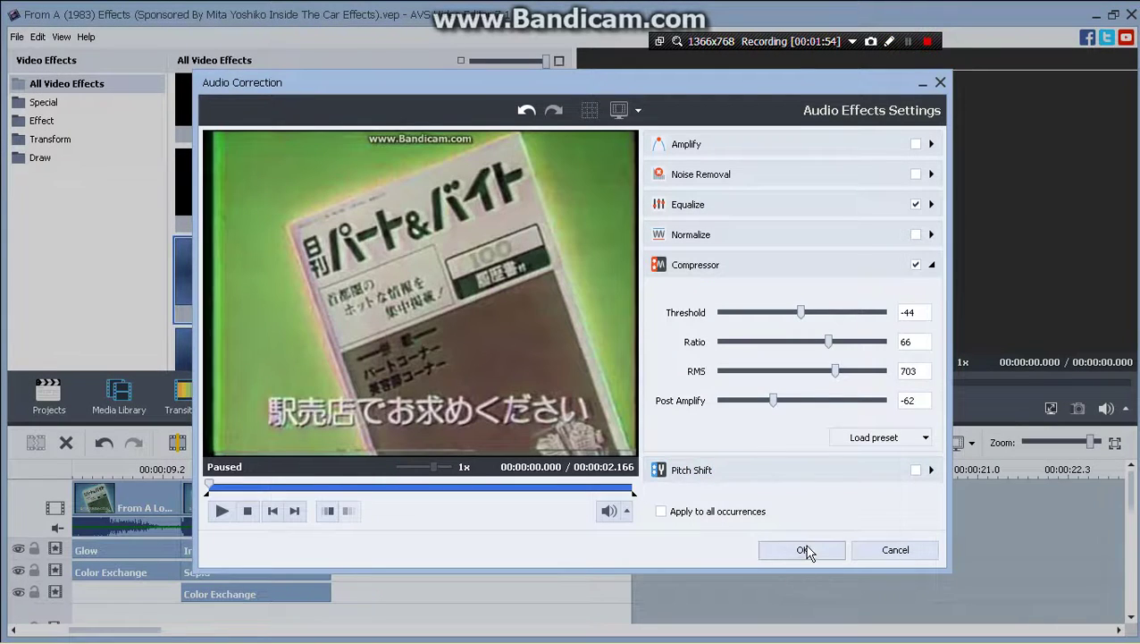
- Apply the audio correction to the last clip and save the project
left_click(804, 549)
left_click(16, 37)
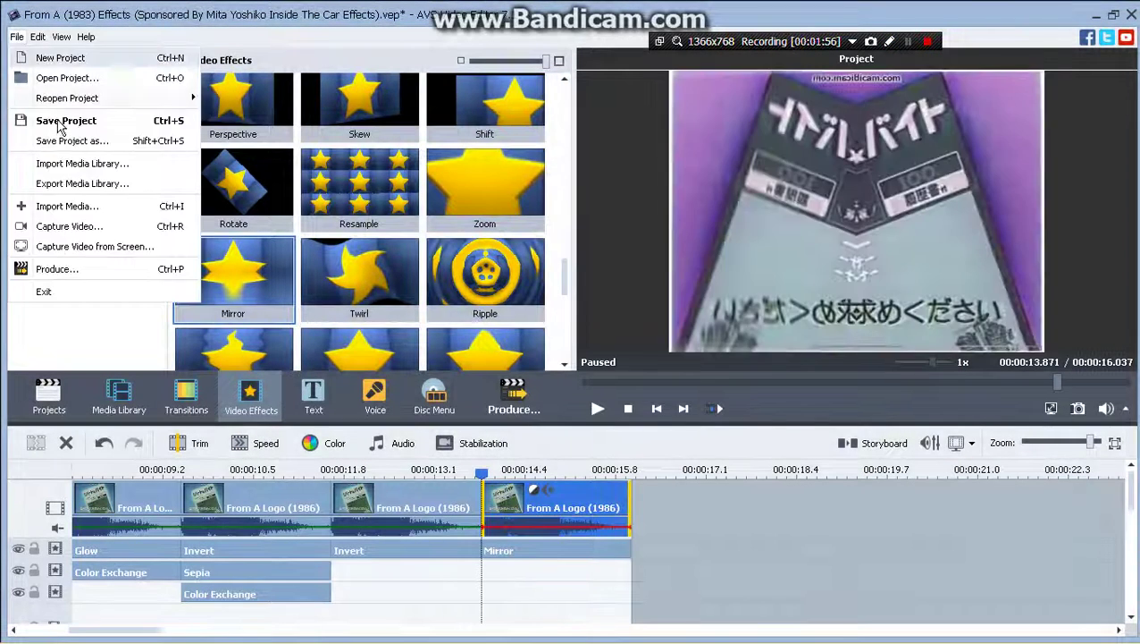
left_click(60, 122)
- Play back the last clip in the preview to check its mirrored video and corrected audio
left_click(592, 406)
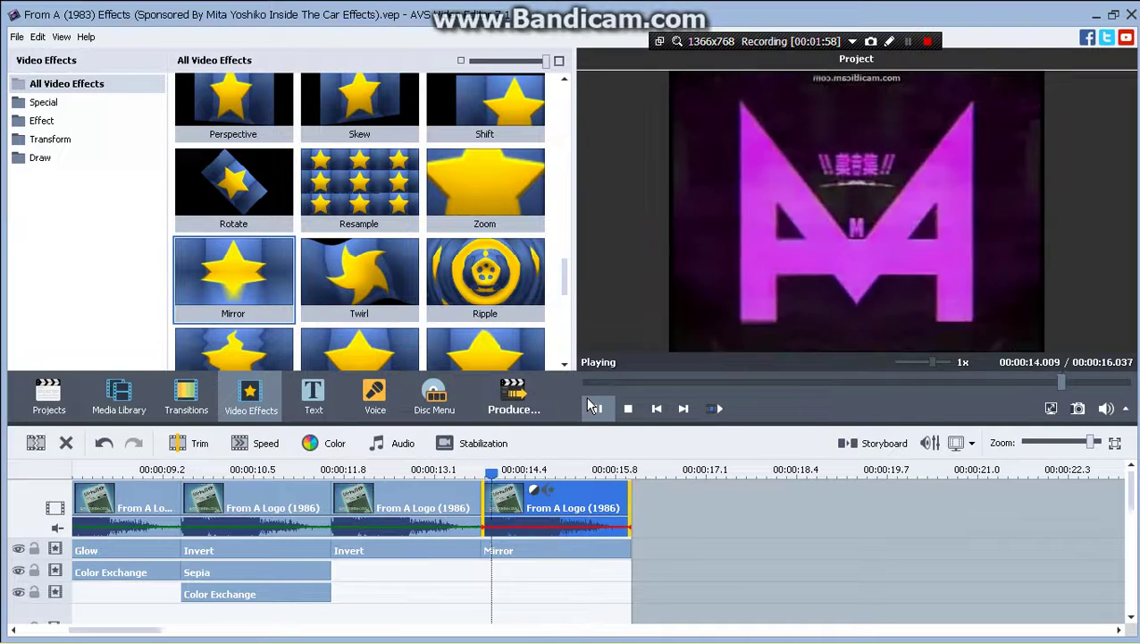
left_click(591, 407)
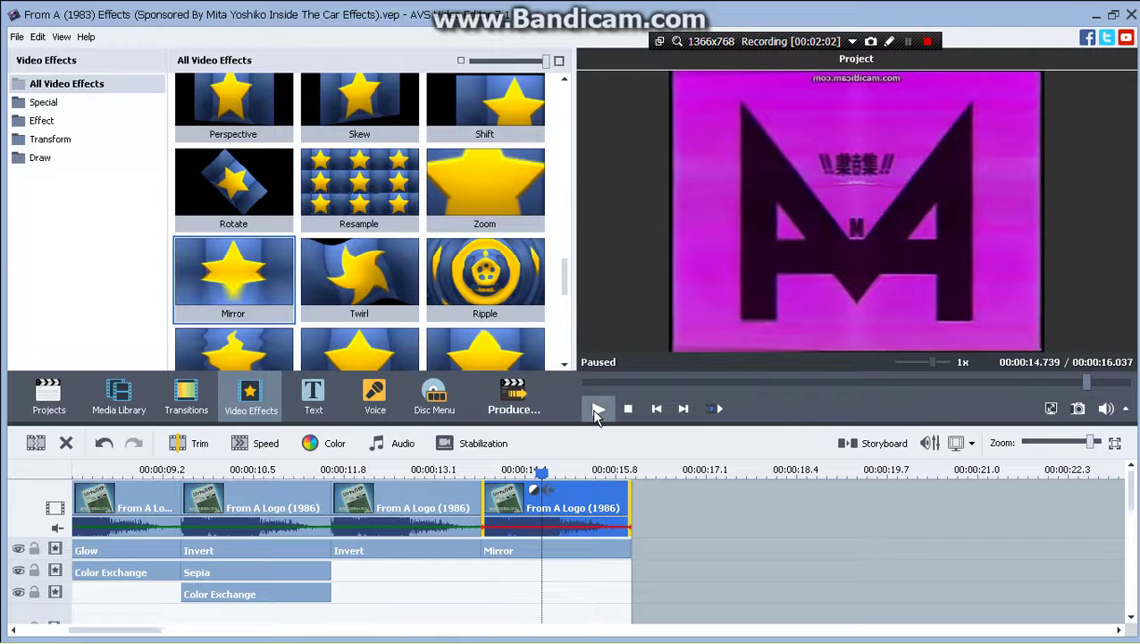
left_click(597, 408)
left_click(597, 407)
- Disable the Compressor on the last clip's audio and audition Amplify with a gain of 10
left_click(404, 444)
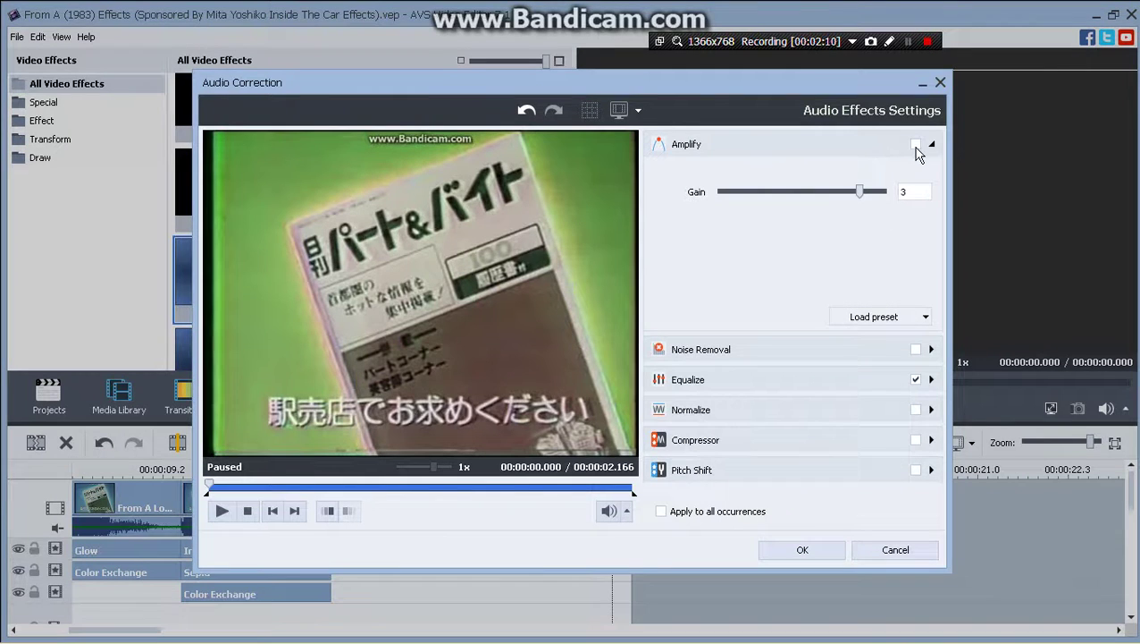
left_click(916, 145)
left_click_drag(882, 192, 877, 191)
left_click(223, 514)
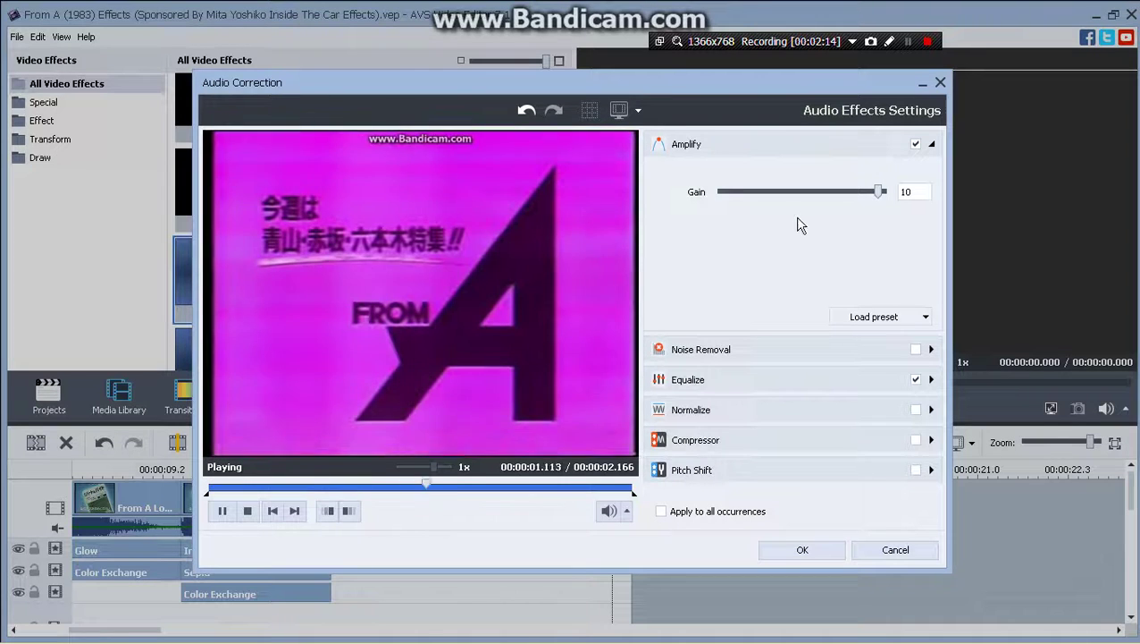
- Lower the Amplify gain to 1, apply the audio correction and save the project
left_click_drag(877, 191, 854, 193)
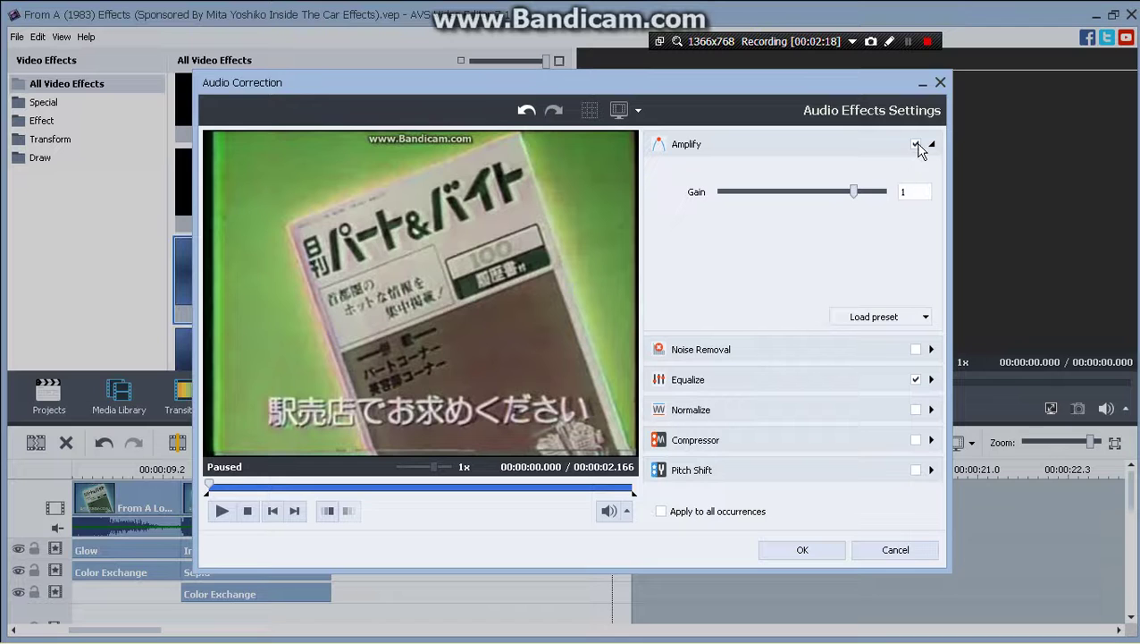
left_click(217, 513)
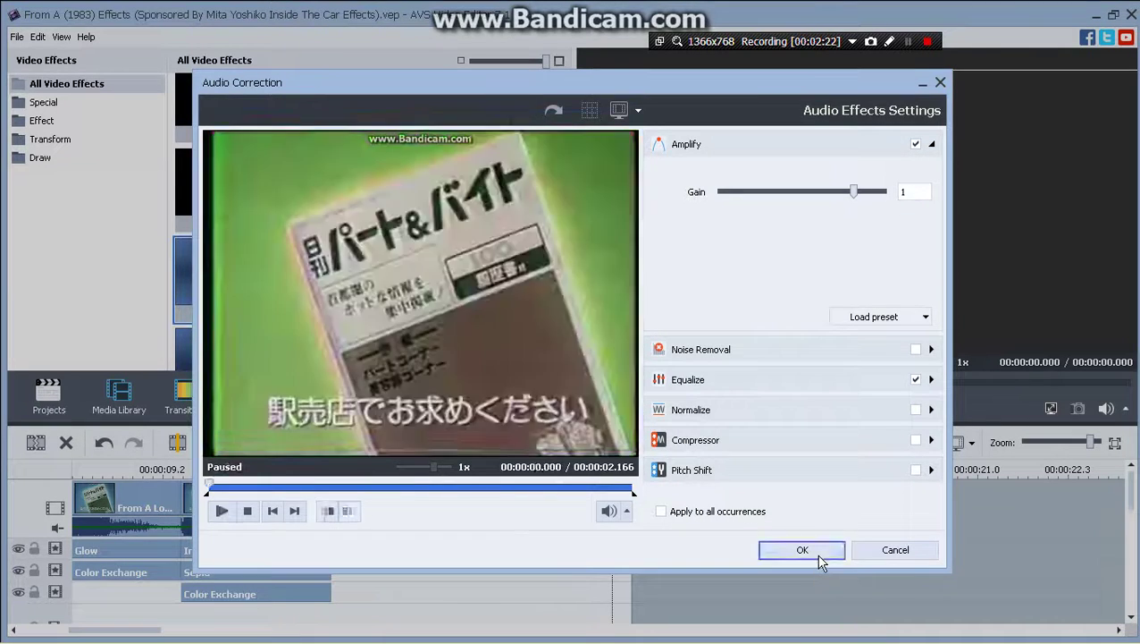
left_click(804, 551)
left_click(14, 36)
left_click(102, 120)
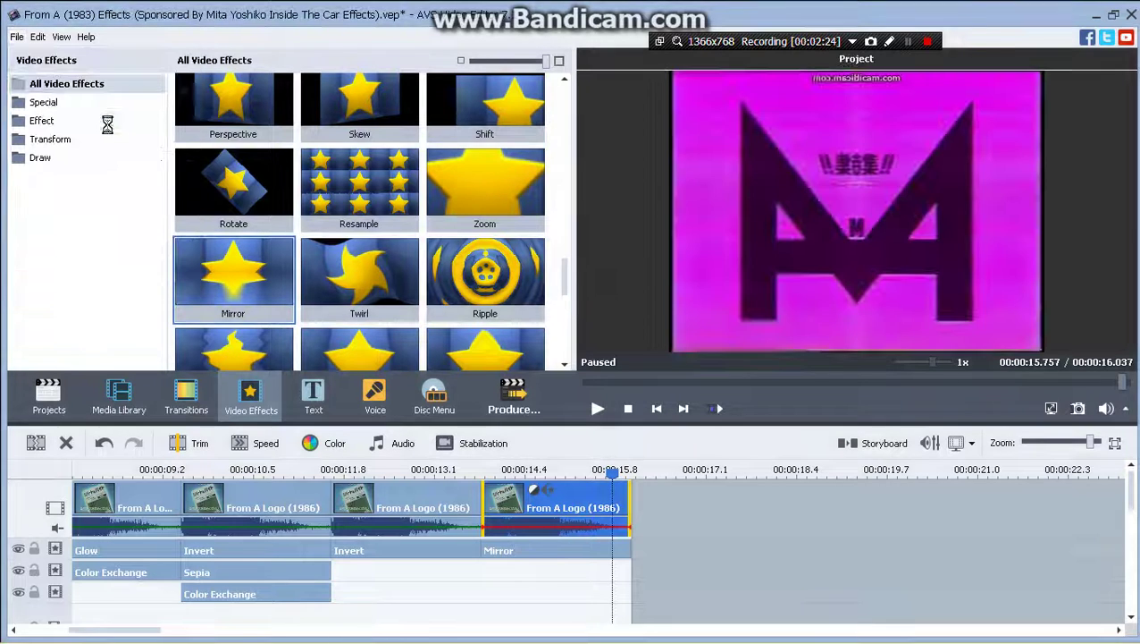
- Play back the last clip from its start and return to the project's media library
left_click(437, 496)
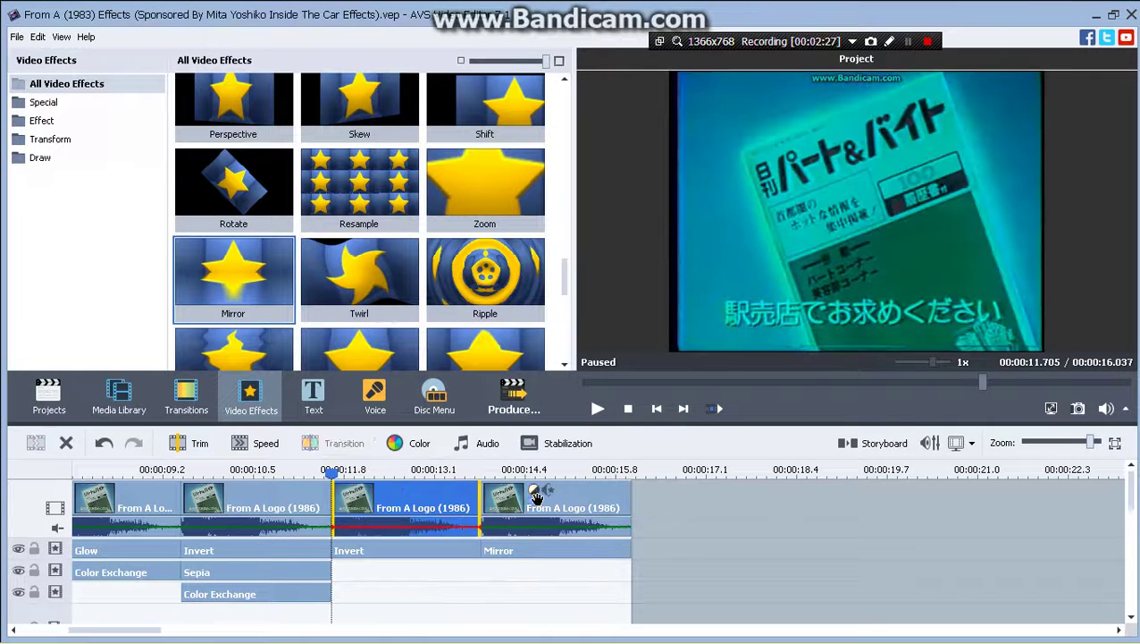
left_click(487, 498)
left_click(597, 409)
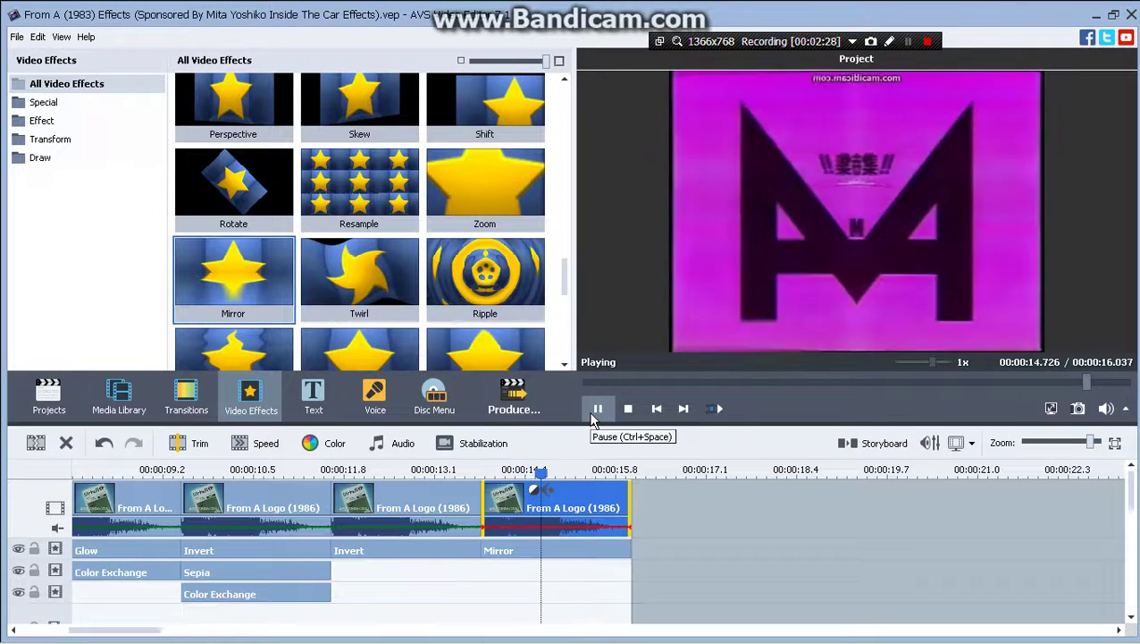
left_click(597, 409)
left_click(119, 398)
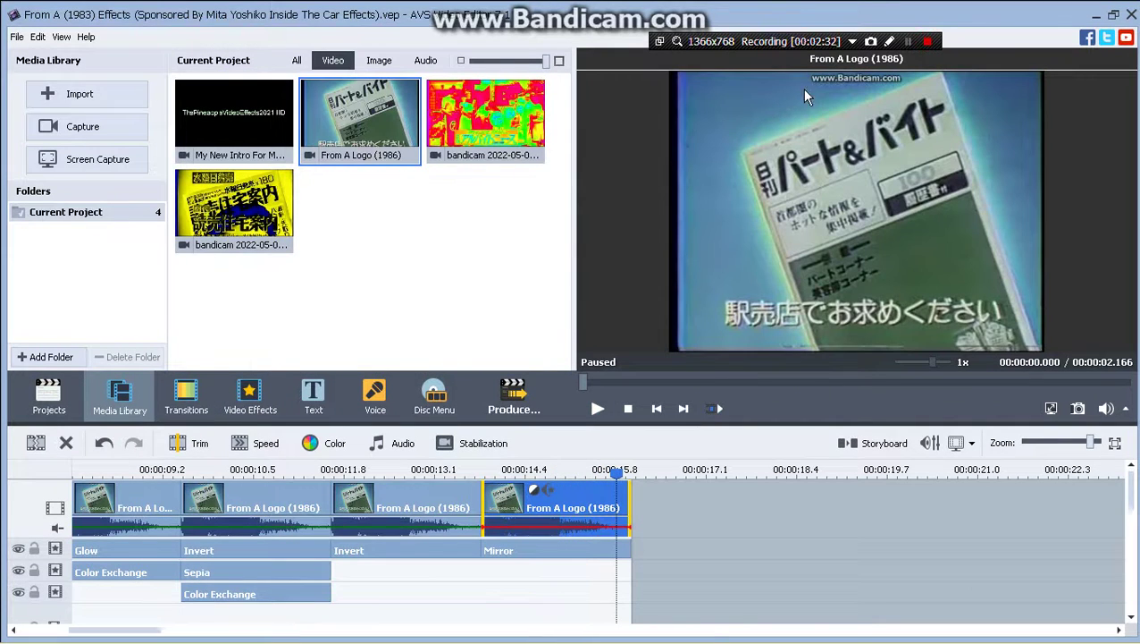
left_click(889, 41)
mouse_move(300, 392)
left_mouse_down()
mouse_move(364, 204)
mouse_move(354, 369)
left_mouse_up()
mouse_move(539, 239)
left_mouse_down()
mouse_move(469, 398)
mouse_move(633, 223)
left_mouse_up()
key("ctrl+z")
left_click_drag(747, 440, 868, 458)
mouse_move(896, 284)
left_mouse_down()
mouse_move(997, 337)
mouse_move(944, 259)
mouse_move(961, 470)
left_mouse_up()
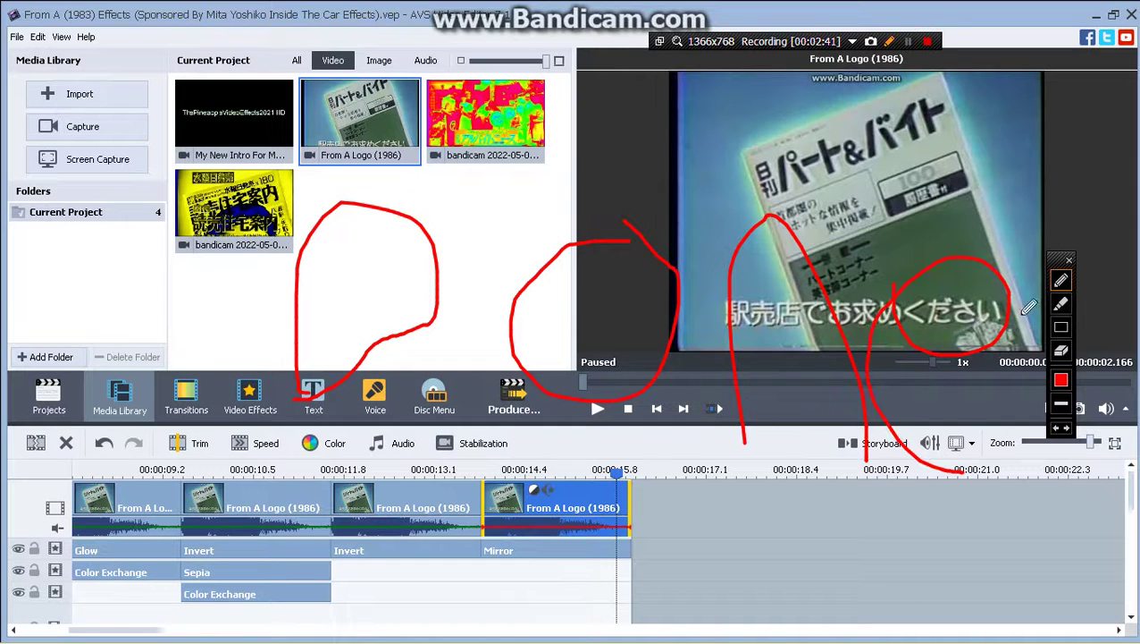
left_click(1069, 261)
left_click_drag(468, 121, 929, 511)
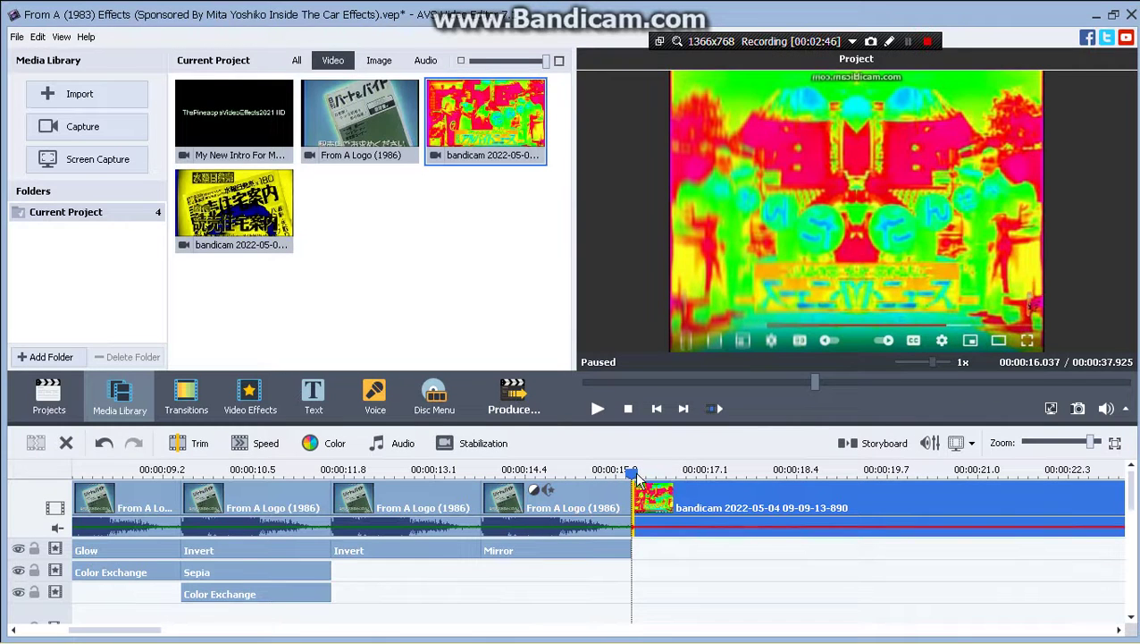
left_click_drag(633, 470, 948, 495)
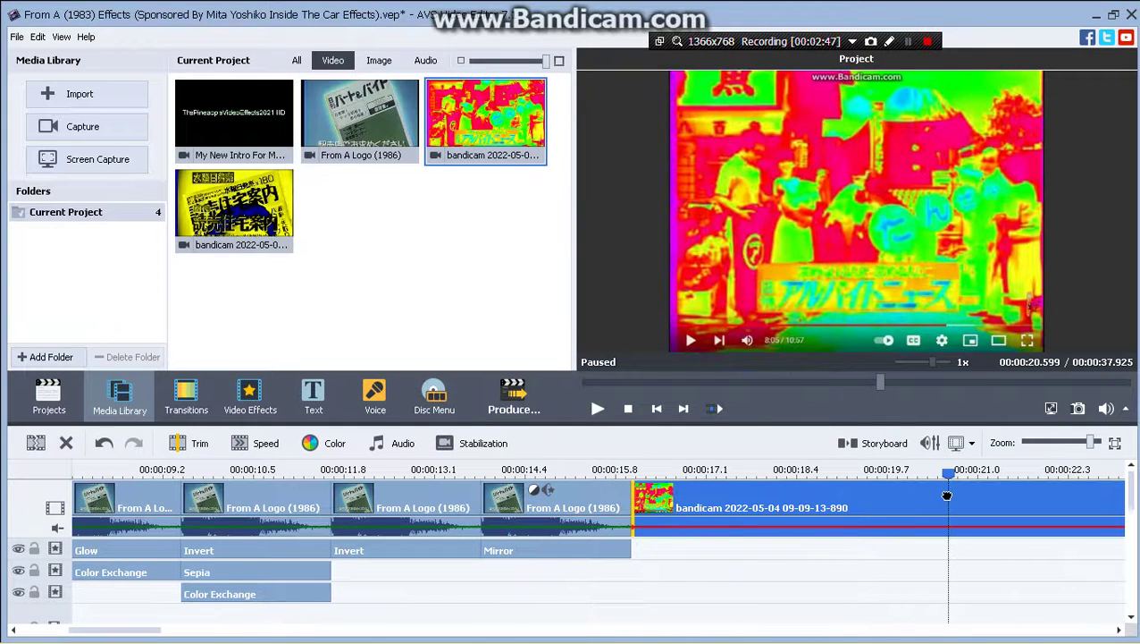
scroll(676, 473, "right", 5)
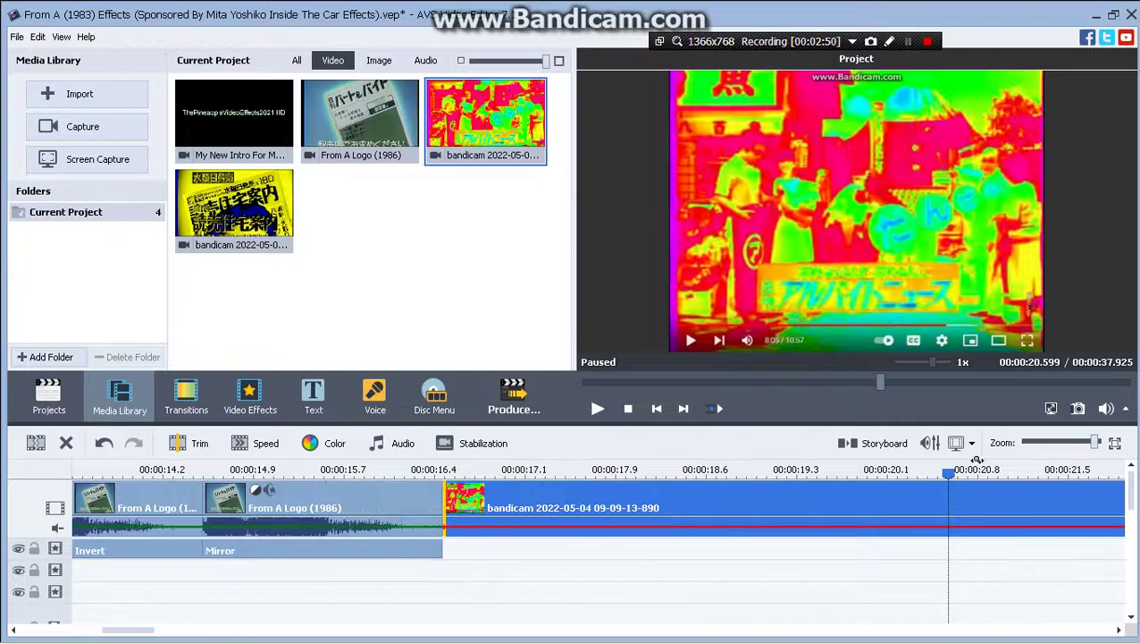
left_click_drag(145, 630, 313, 631)
left_click_drag(223, 633, 198, 631)
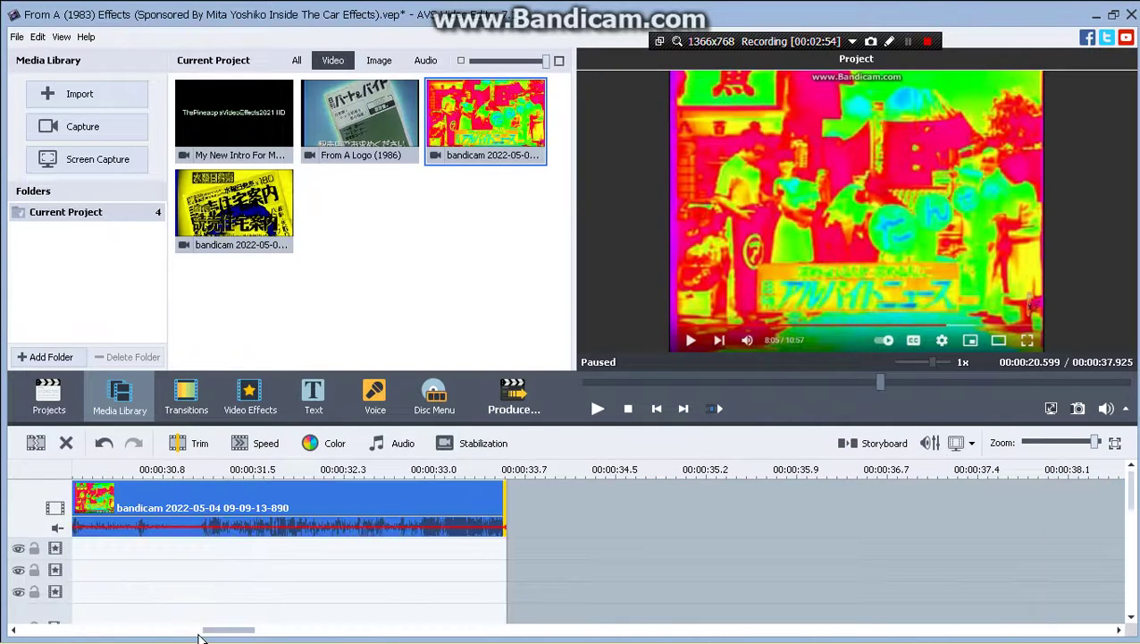
left_click_drag(254, 481, 926, 481)
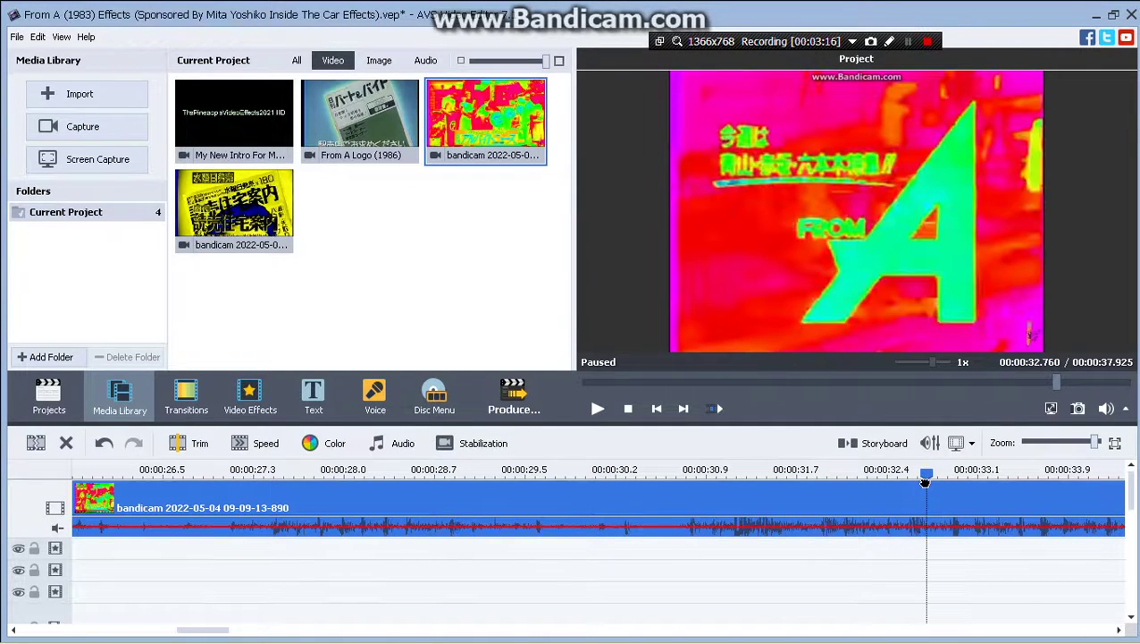
left_click(36, 442)
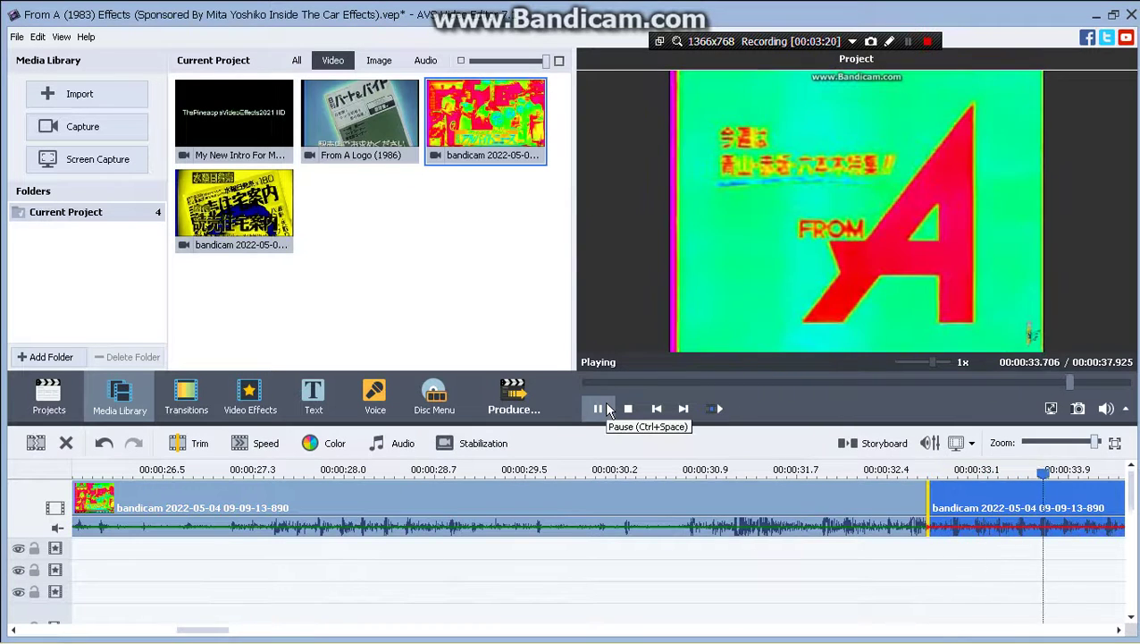
- Split the bandicam clip at 00:00:35.391 and delete the parts before and after the From A logo section
left_click(606, 408)
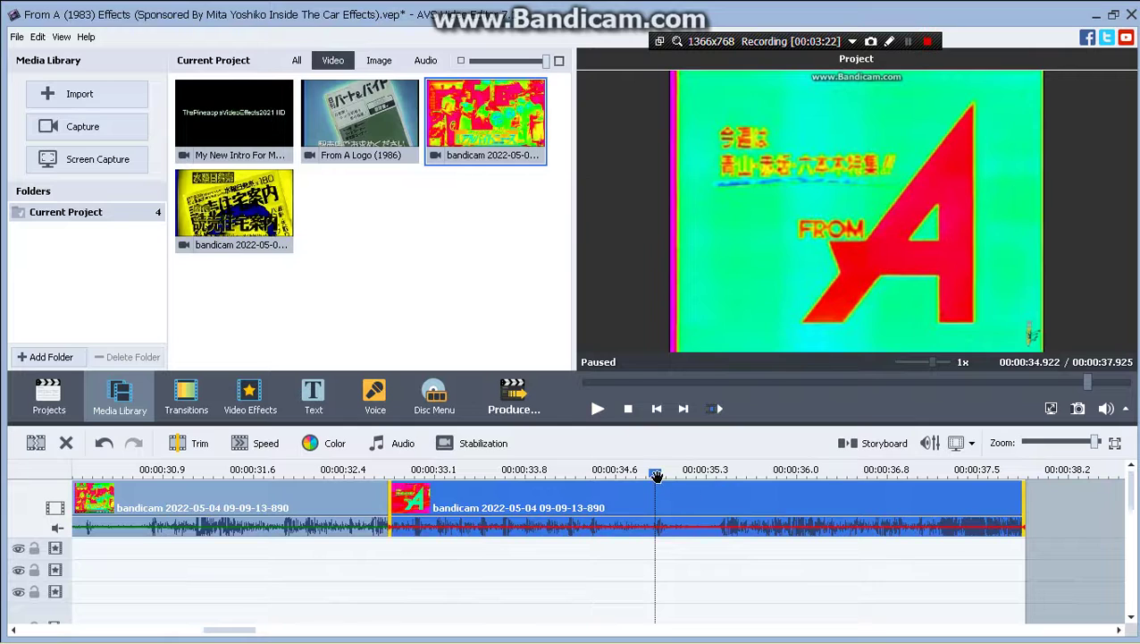
left_click_drag(657, 476, 713, 511)
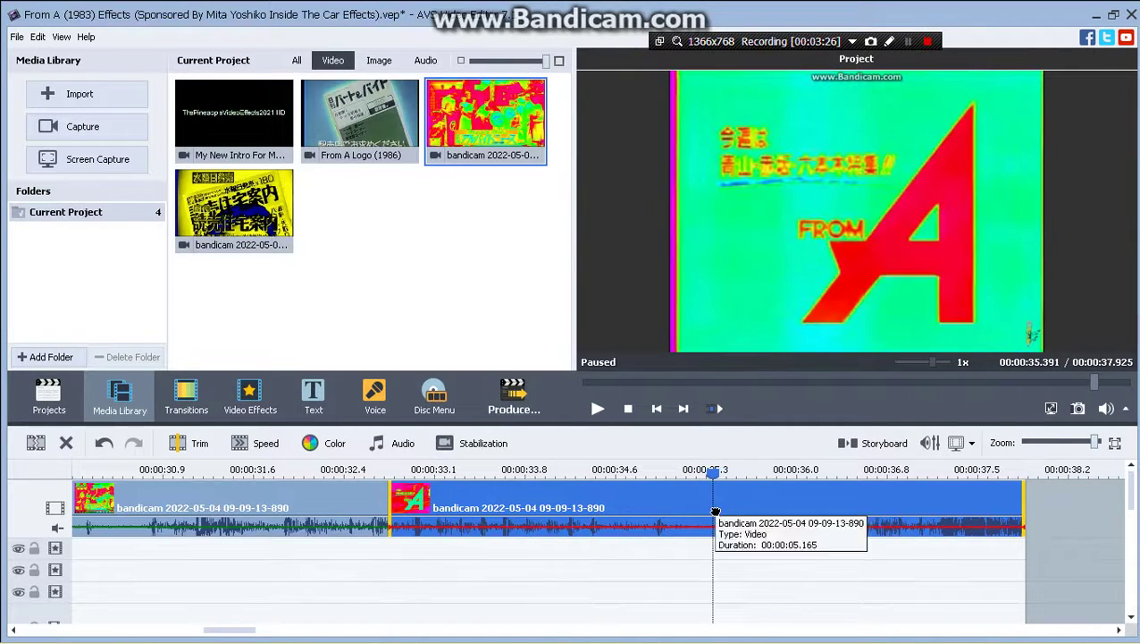
left_click(45, 447)
left_click(373, 517, "ctrl")
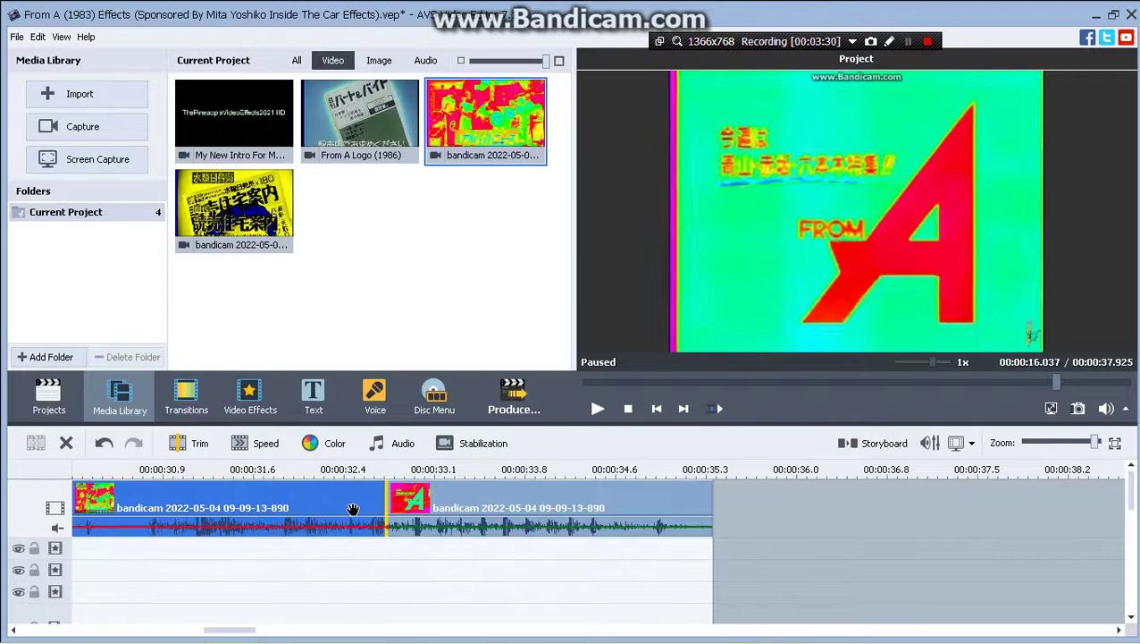
key("Delete")
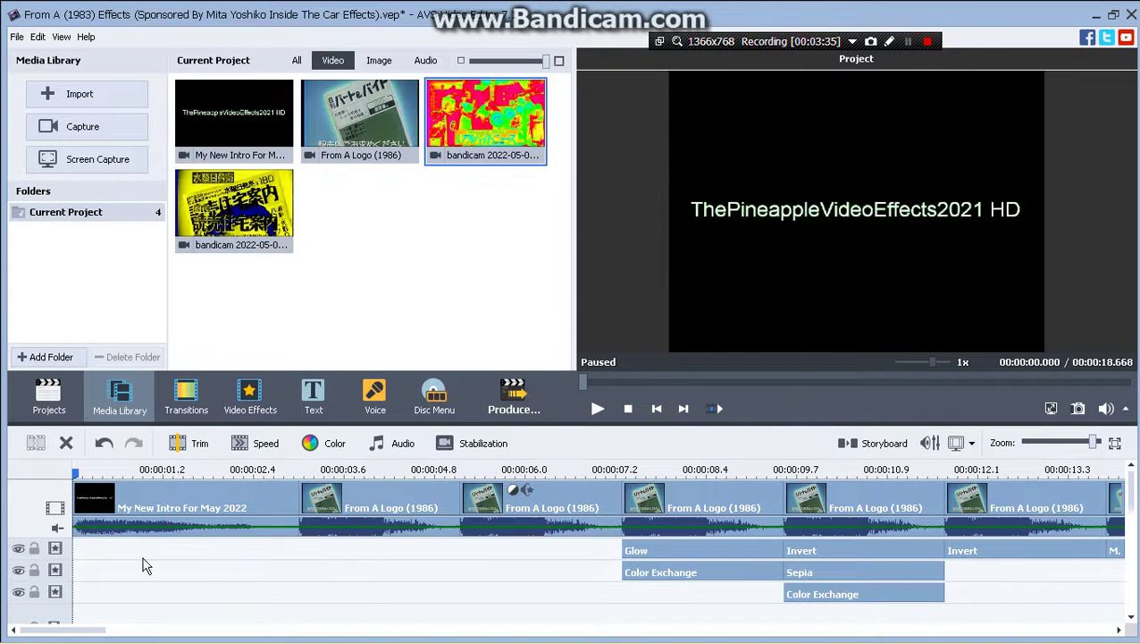
- Append a From A Logo (1986) clip to the video track and place another on the overlay line at the bandicam clip's start
left_click_drag(94, 626, 185, 629)
left_click_drag(359, 116, 511, 486)
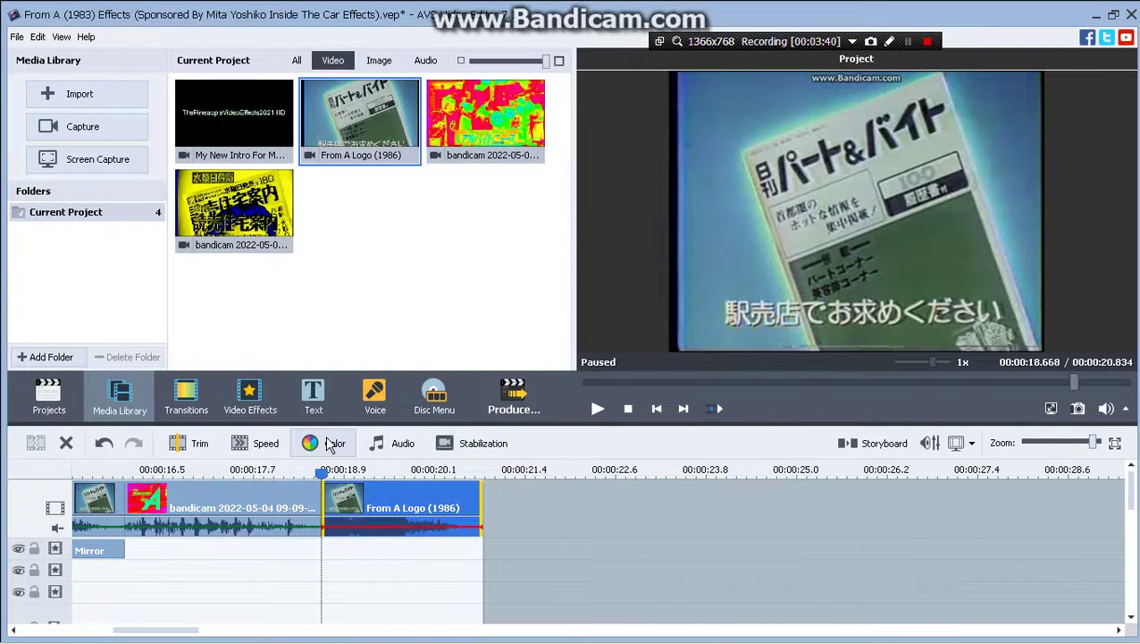
scroll(358, 490, "down", 1)
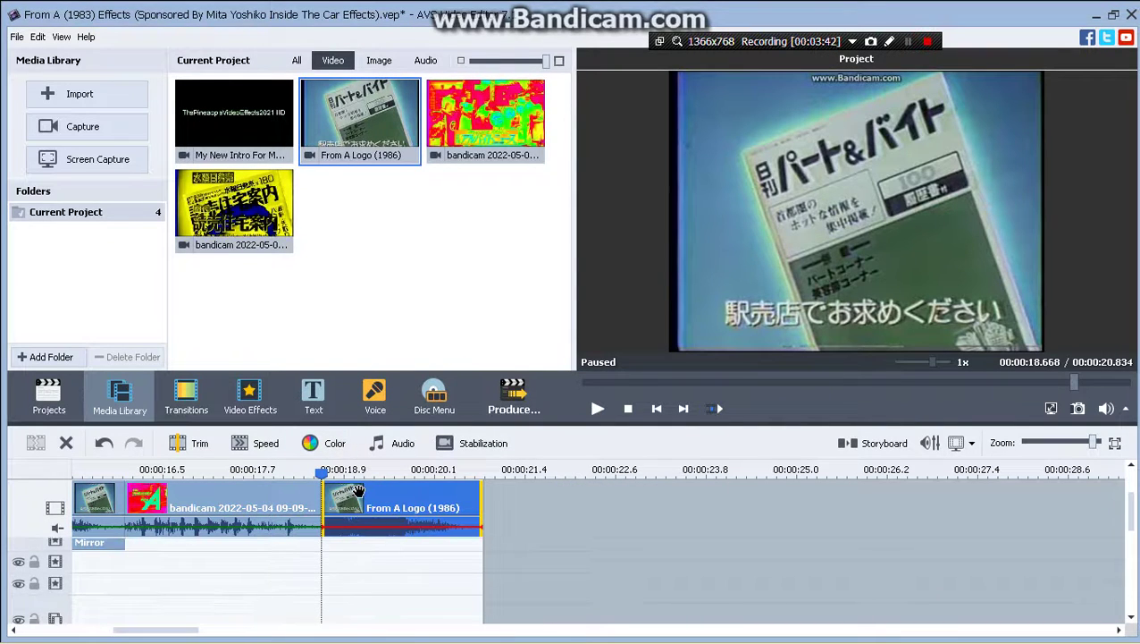
scroll(358, 491, "down", 1)
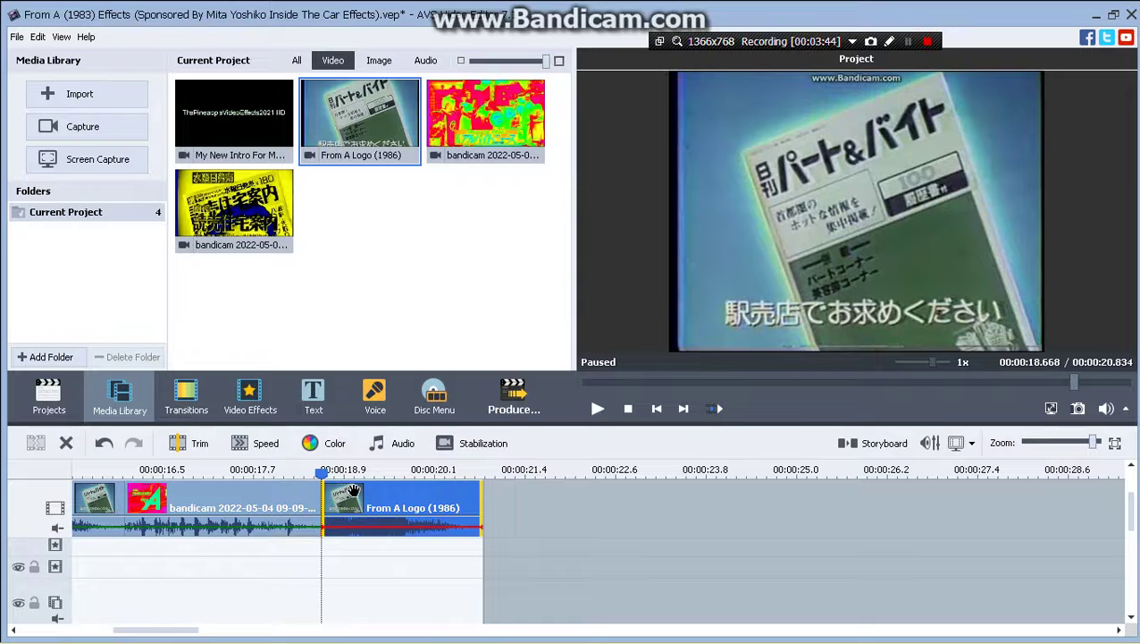
scroll(351, 505, "down", 1)
left_click_drag(386, 117, 127, 581)
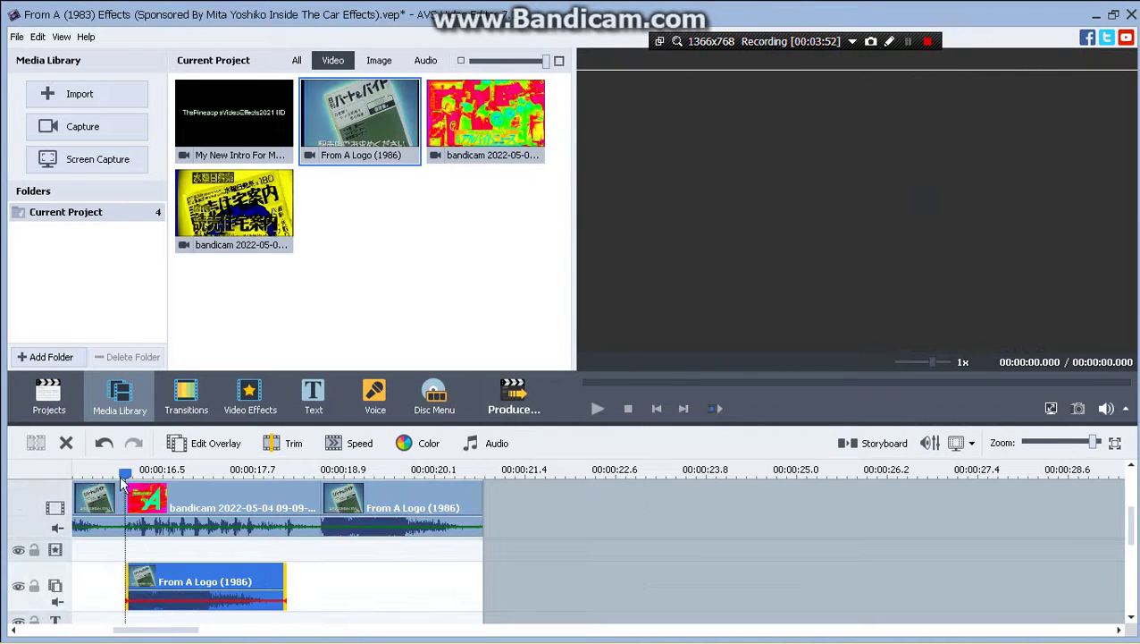
- Cut the bandicam clip at the overlay clip's end, 00:00:18.203, and delete the remainder
left_click_drag(124, 481, 290, 539)
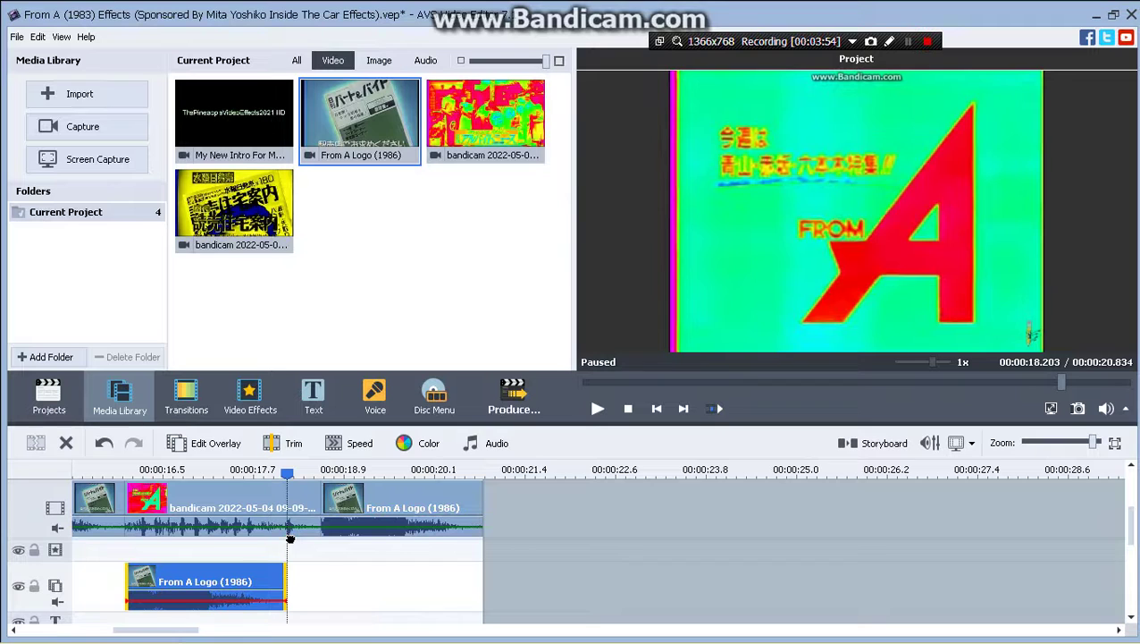
left_click(244, 512)
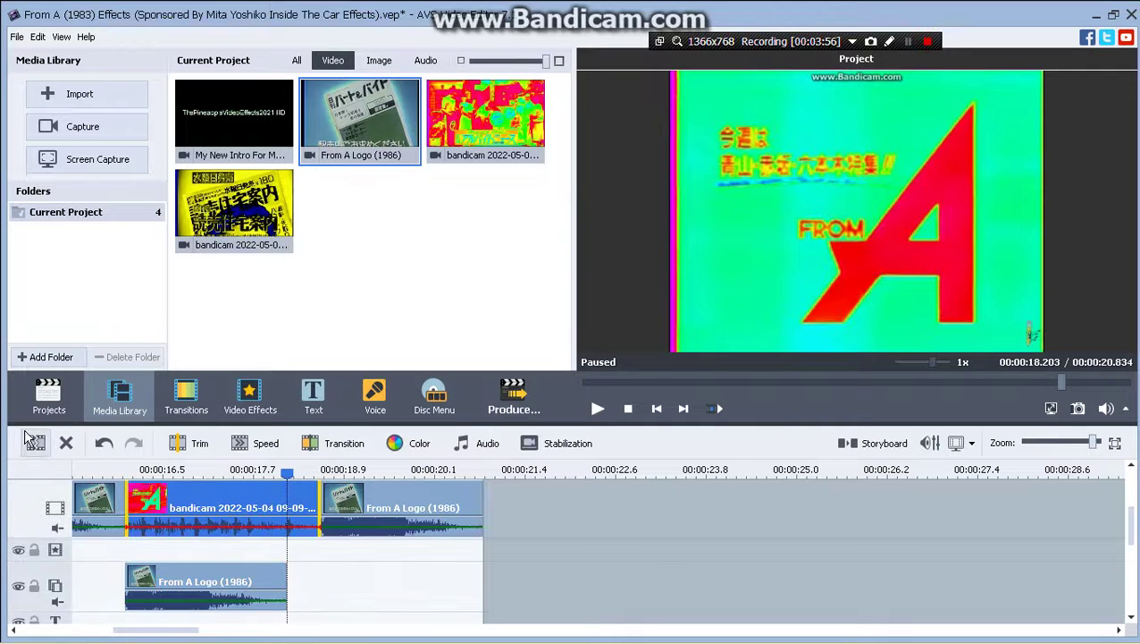
key("Delete")
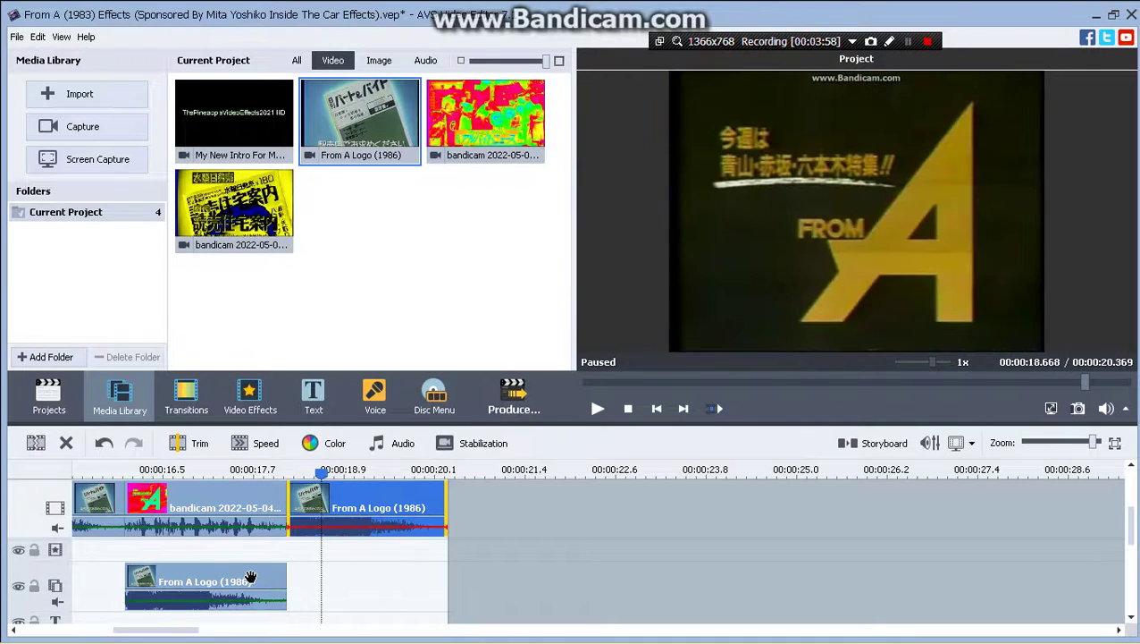
- Delete the From A Logo (1986) clip from the overlay line and save the project
left_click(250, 576)
key("Delete")
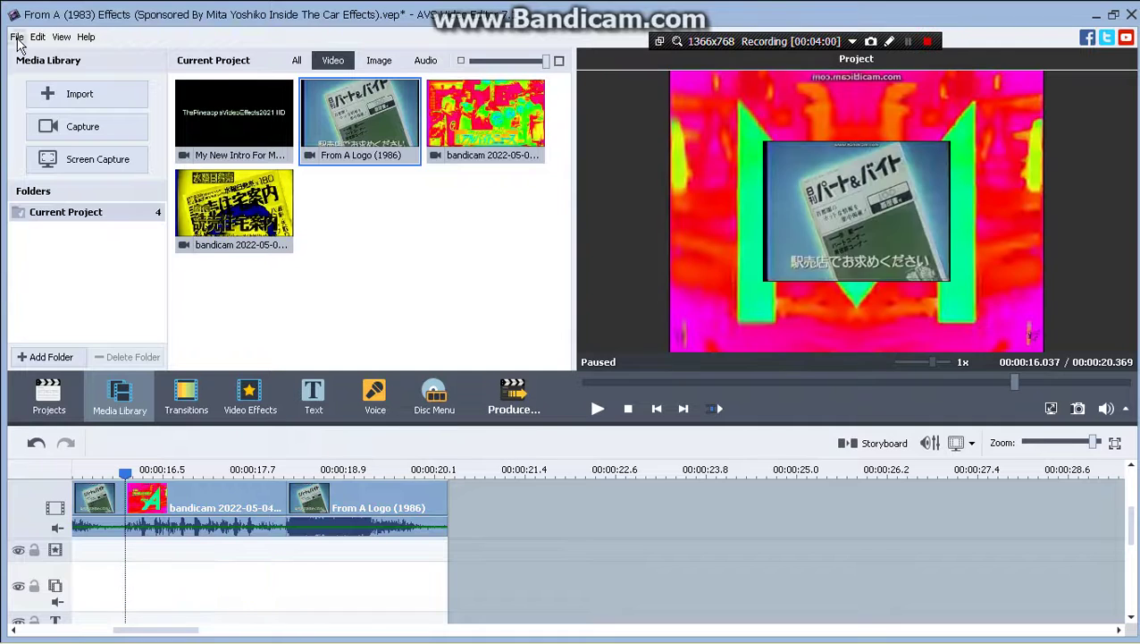
left_click(17, 36)
left_click(62, 120)
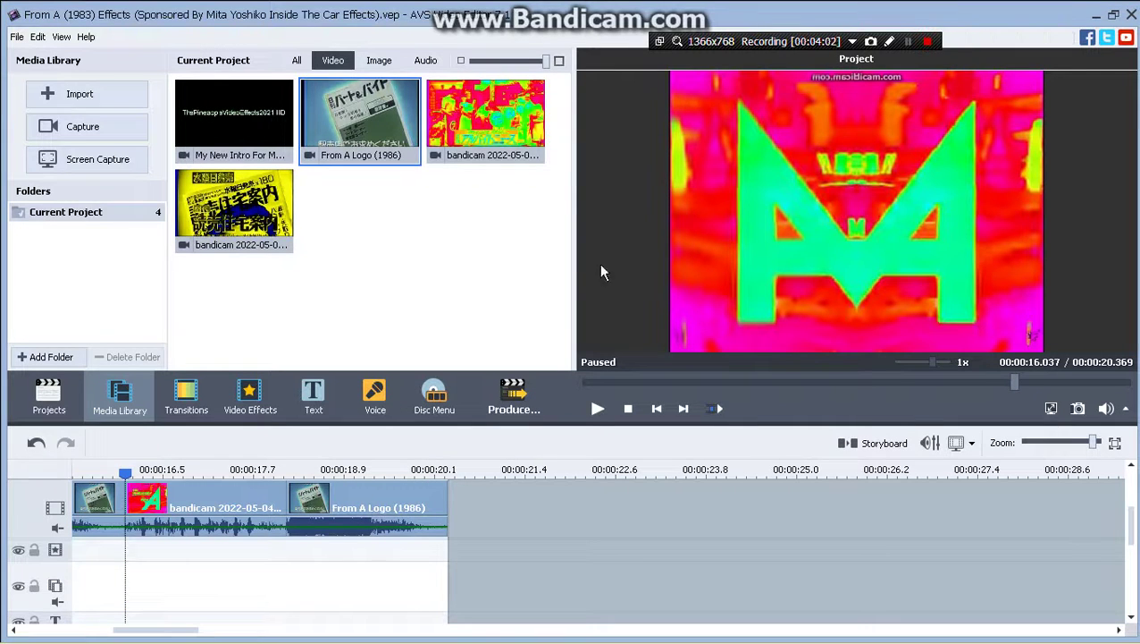
- Place the From A Logo (1986) audio on the audio line beneath the last clip, starting at 00:00:18.203
left_click(268, 139)
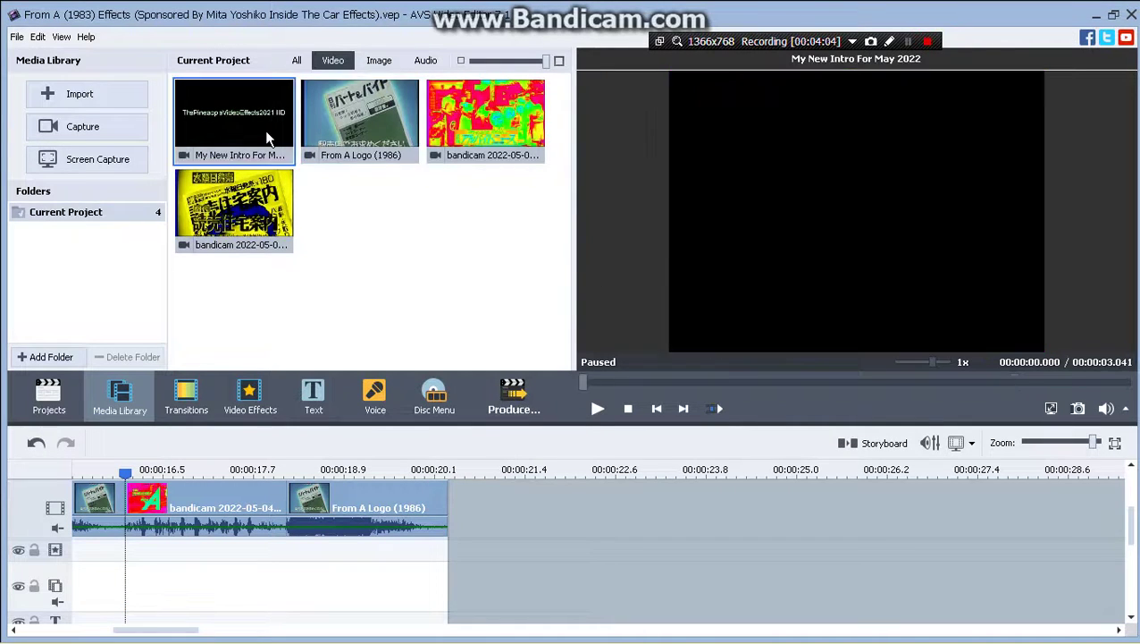
left_click(320, 124)
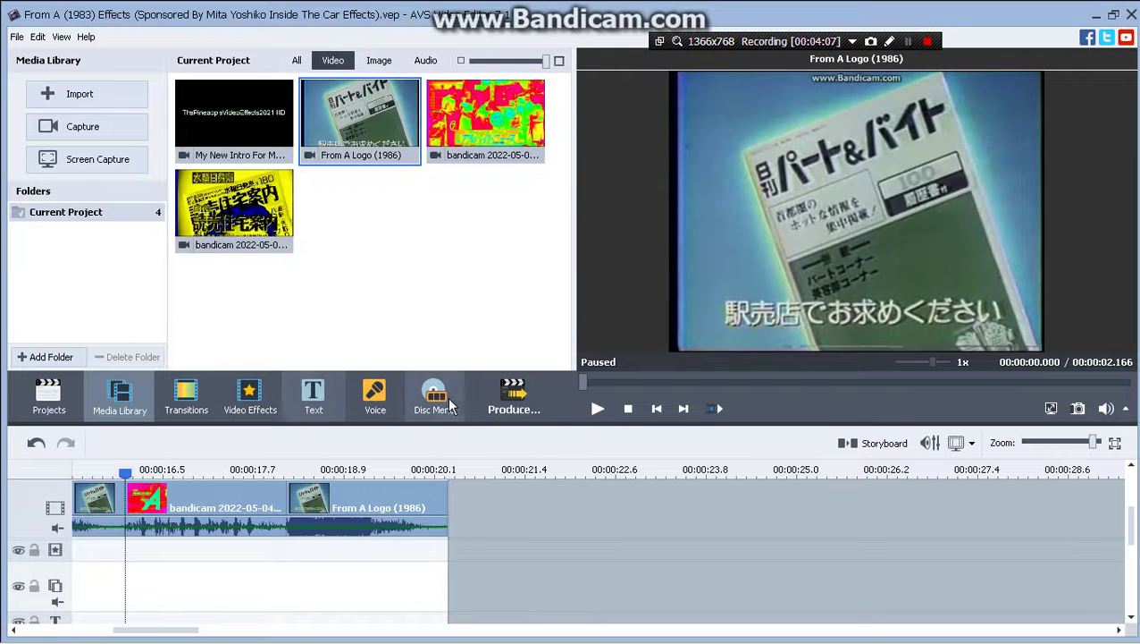
left_click(354, 523)
scroll(354, 523, "down", 3)
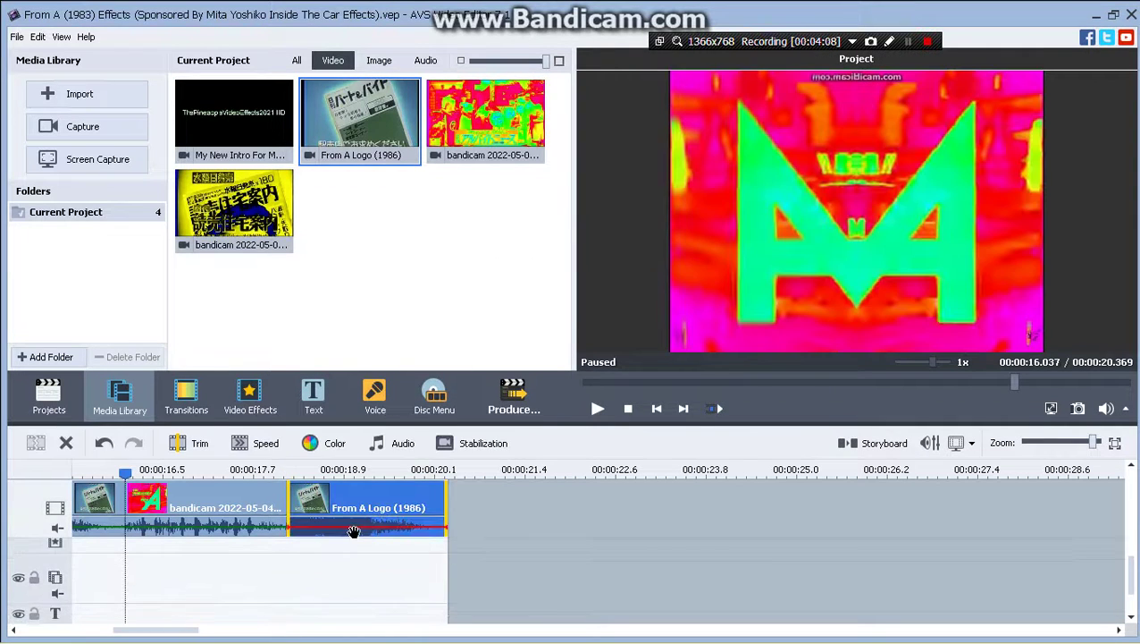
left_click_drag(352, 154, 290, 577)
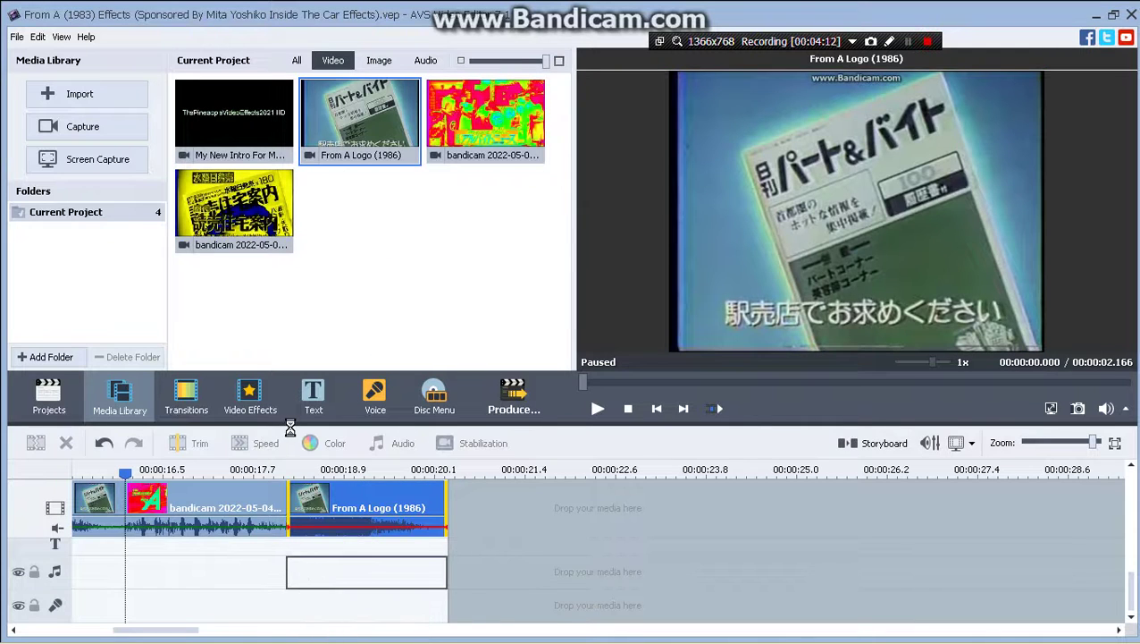
- Add a second audio line and place a duplicate of the From A Logo (1986) audio on it, aligned with the first
right_click(264, 548)
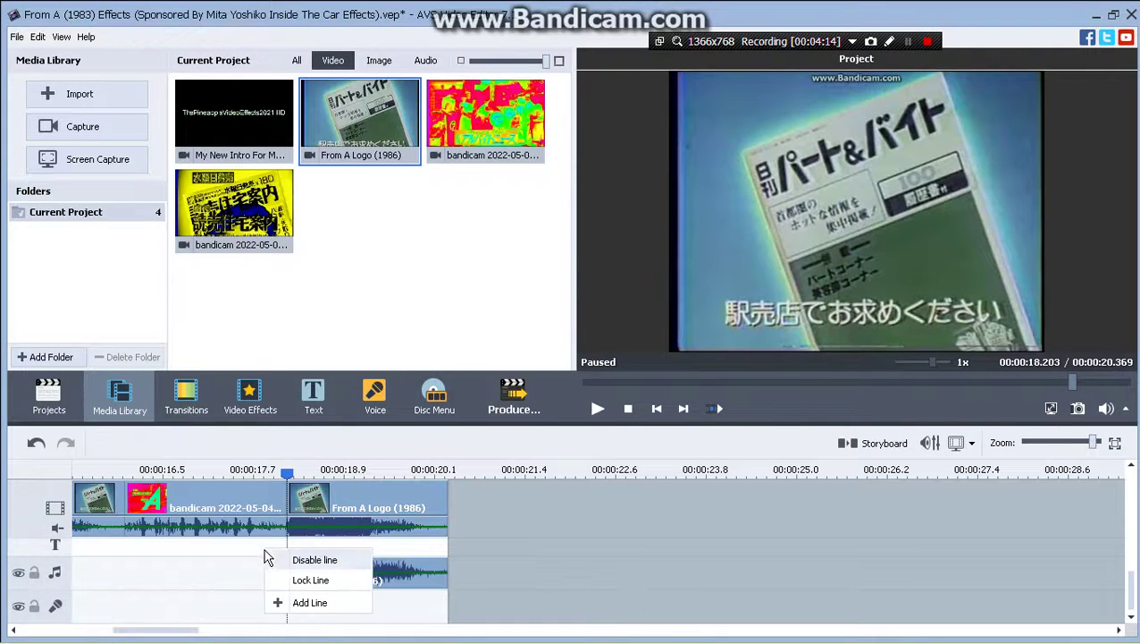
right_click(224, 566)
left_click(277, 562)
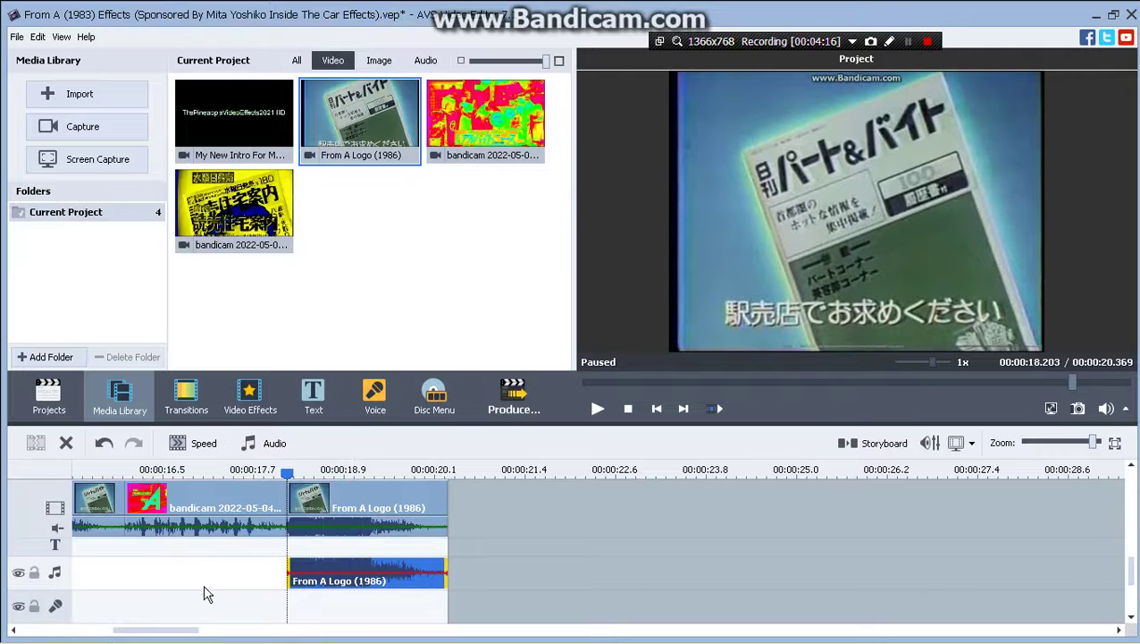
right_click(283, 581)
left_click(299, 576)
right_click(306, 577)
left_click(366, 552)
left_click_drag(482, 568, 319, 611)
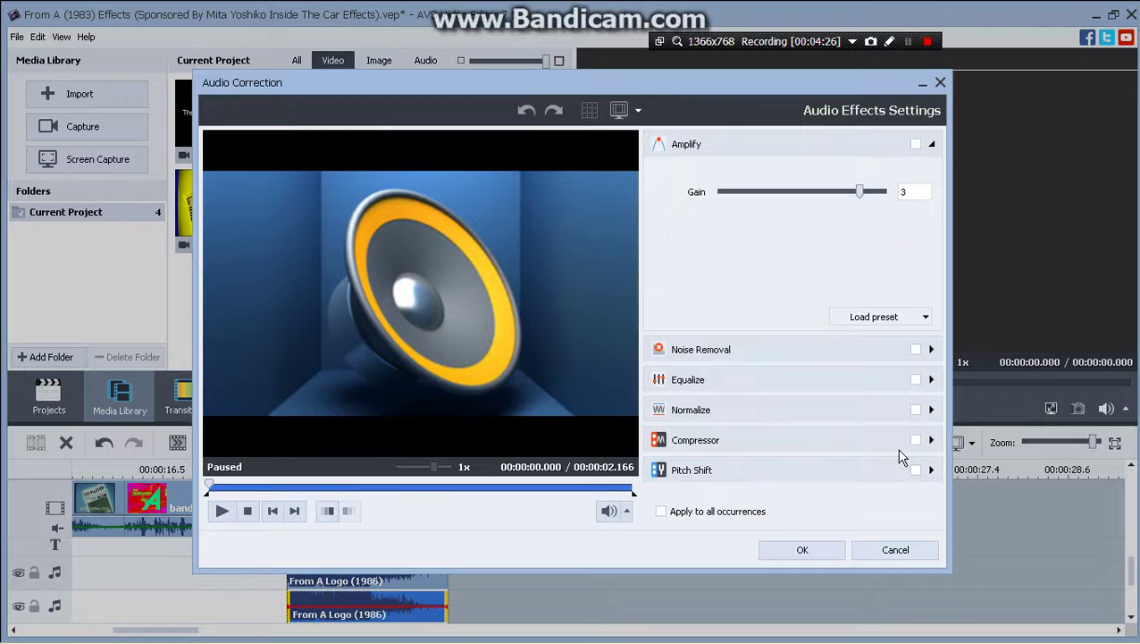
- Apply Pitch Shift at a rate of 80 to the lower audio copy and at a higher rate to the upper one, and save the project
left_click(889, 470)
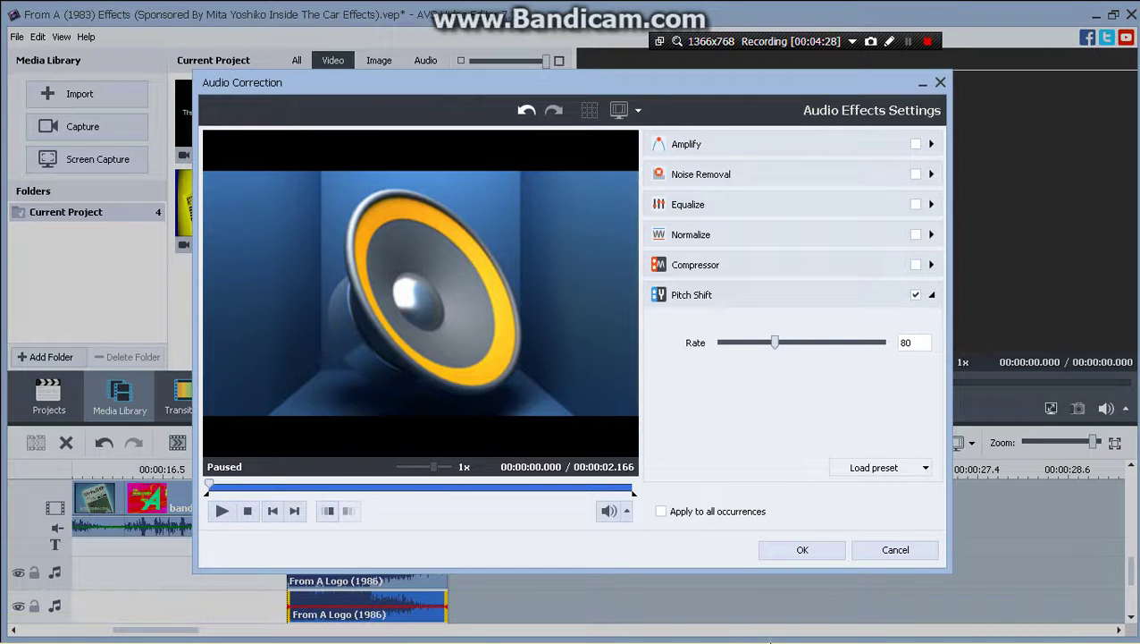
left_click(824, 554)
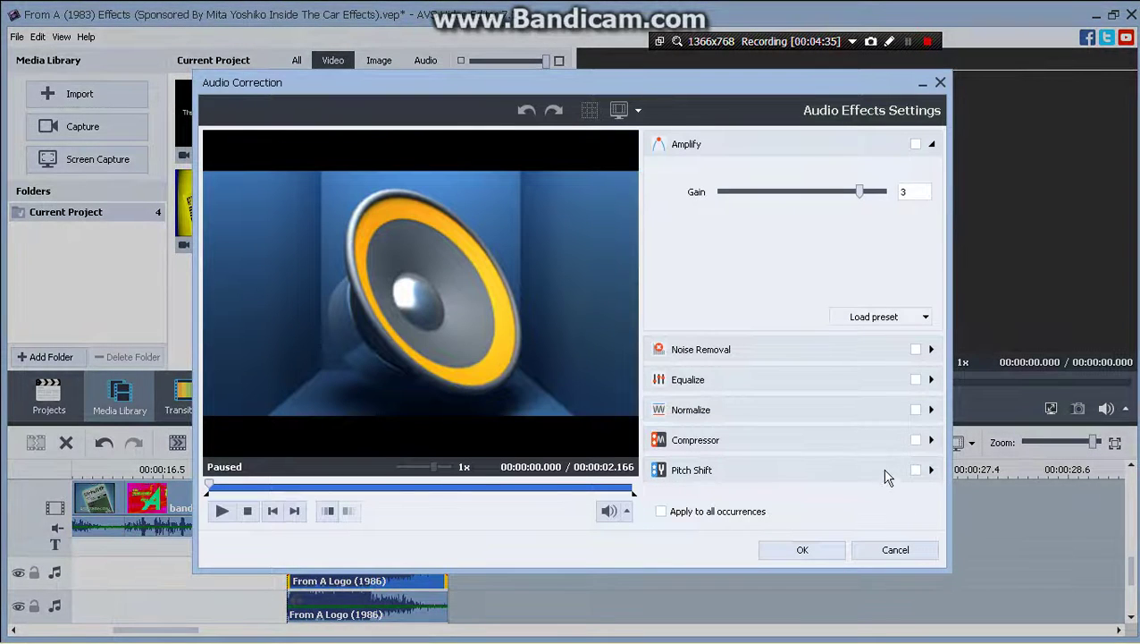
left_click(885, 476)
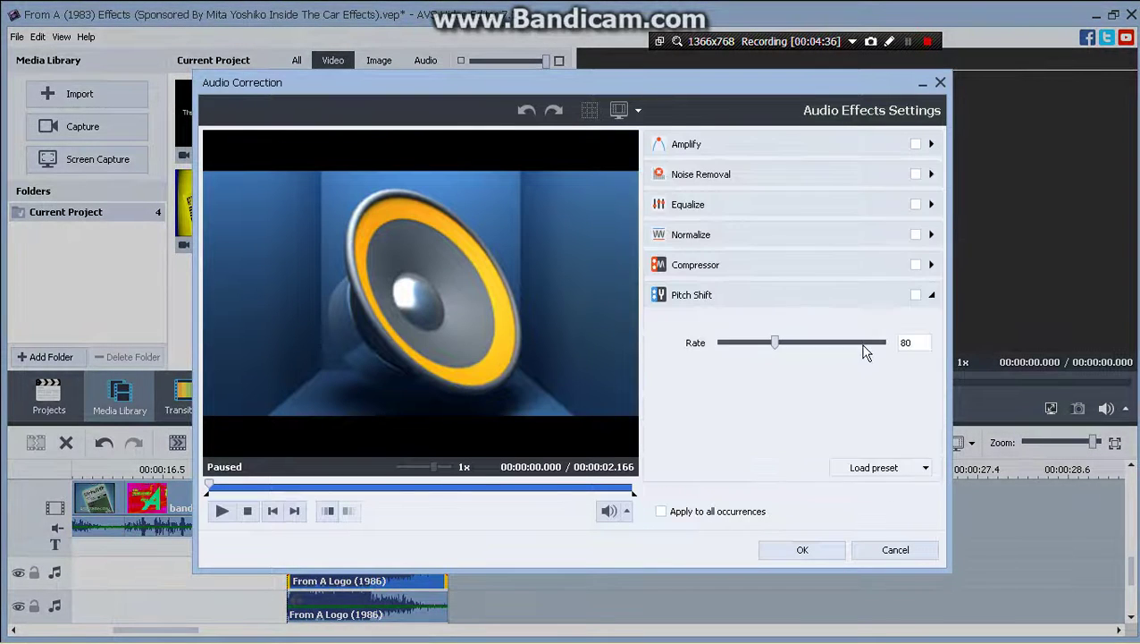
left_click_drag(860, 345, 854, 353)
left_click(838, 551)
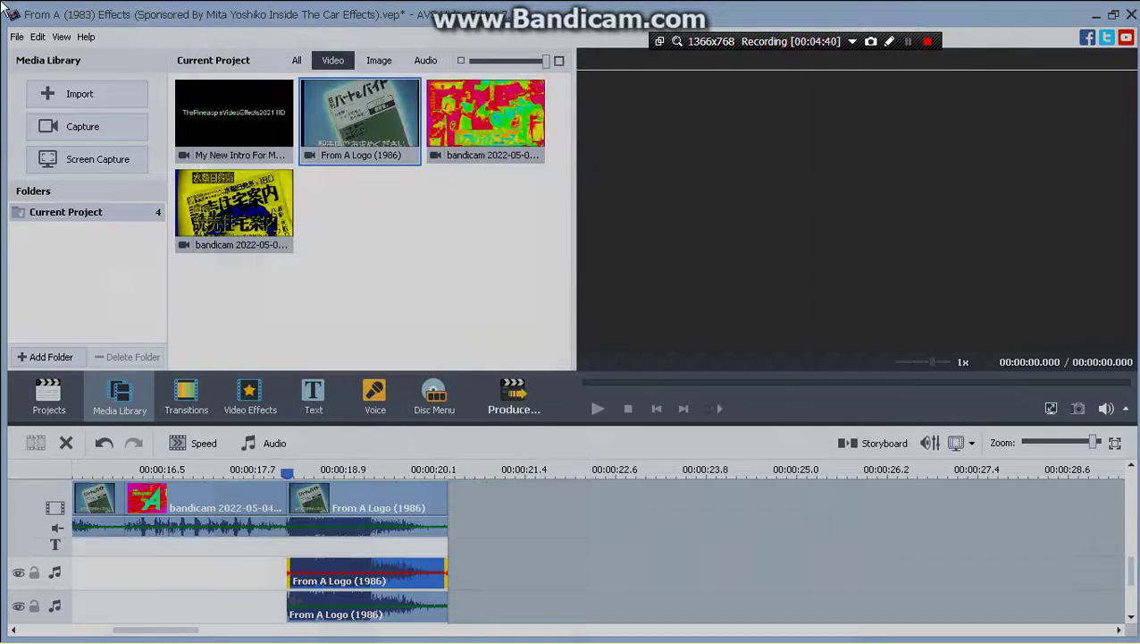
left_click(16, 36)
left_click(40, 120)
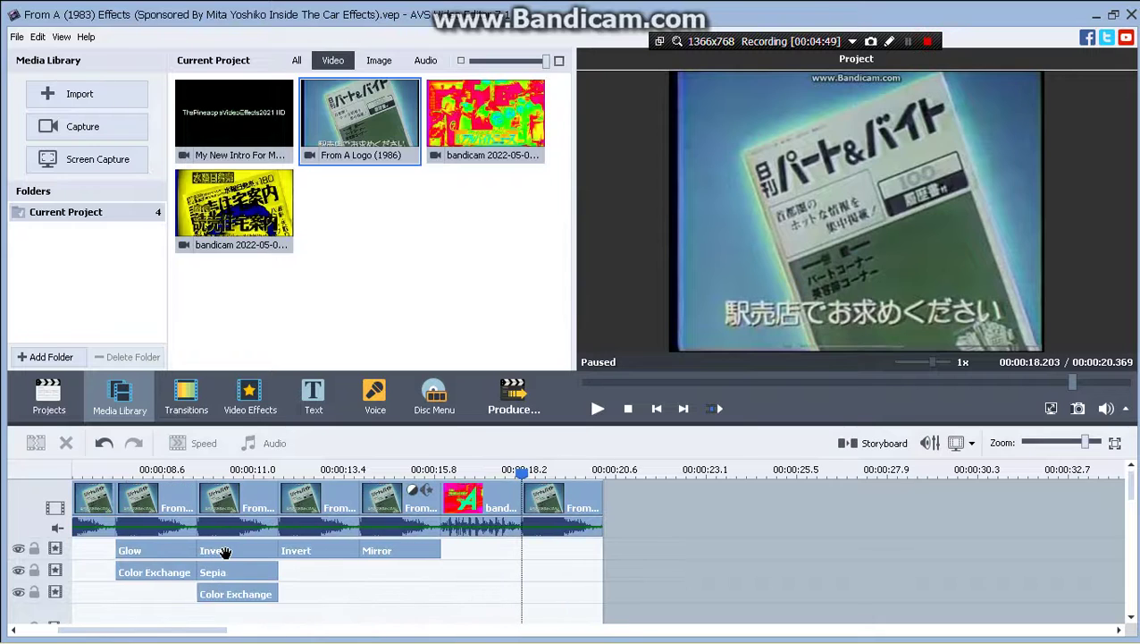
- Duplicate the second Color Exchange effect and the Invert and Sepia effects above it, moving the Invert and Sepia copies to the last clip
right_click(223, 550)
left_click(286, 519)
right_click(247, 572)
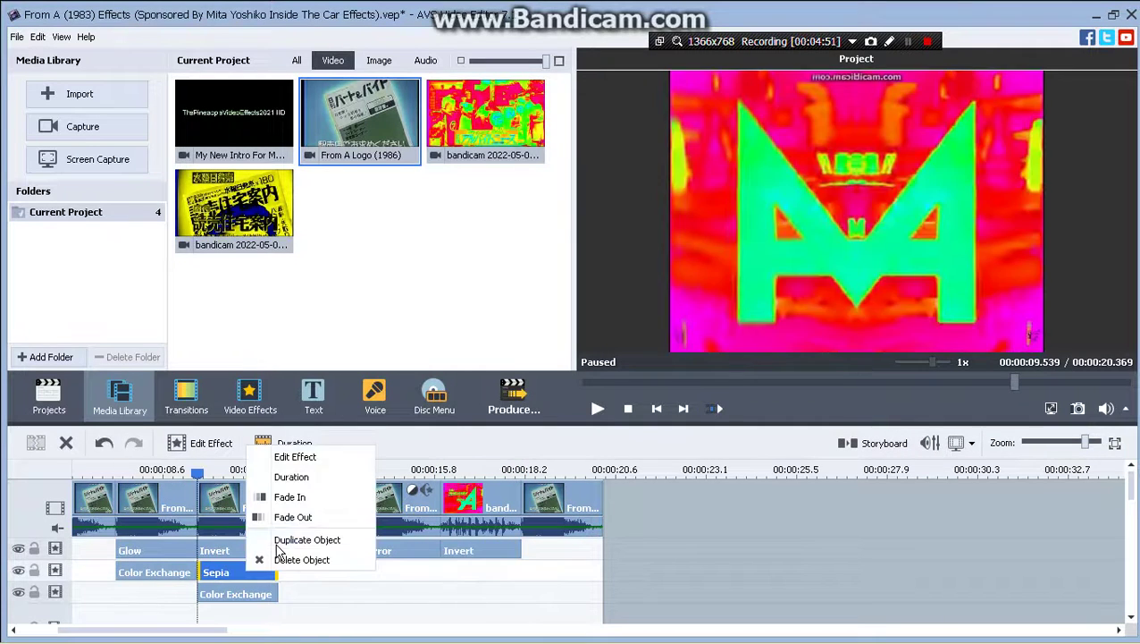
left_click(288, 539)
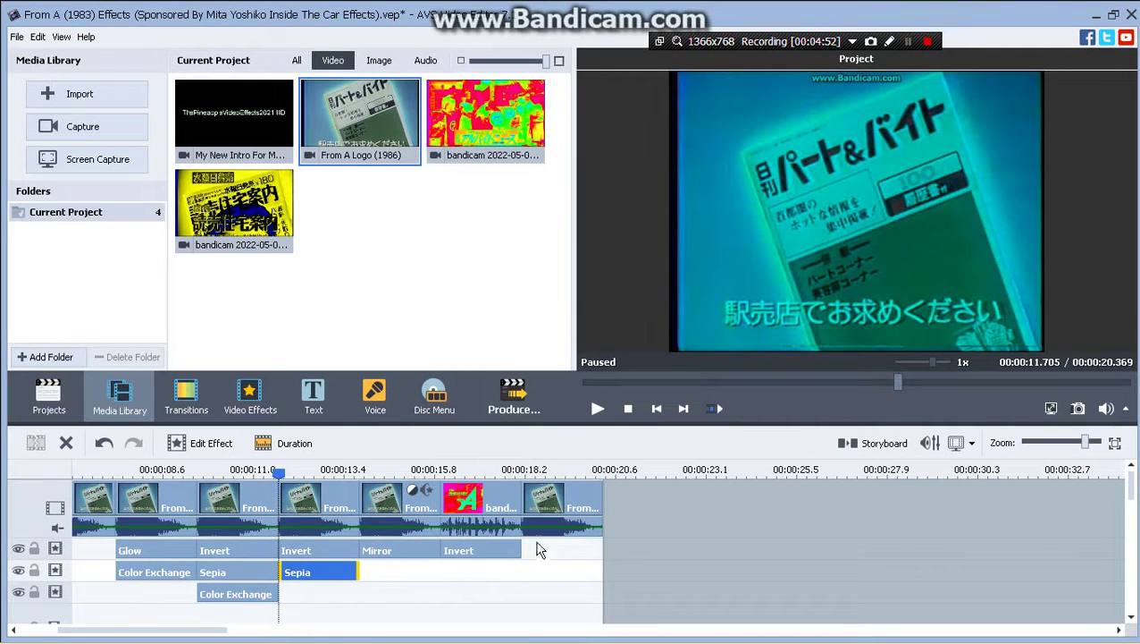
left_click_drag(459, 549, 573, 551)
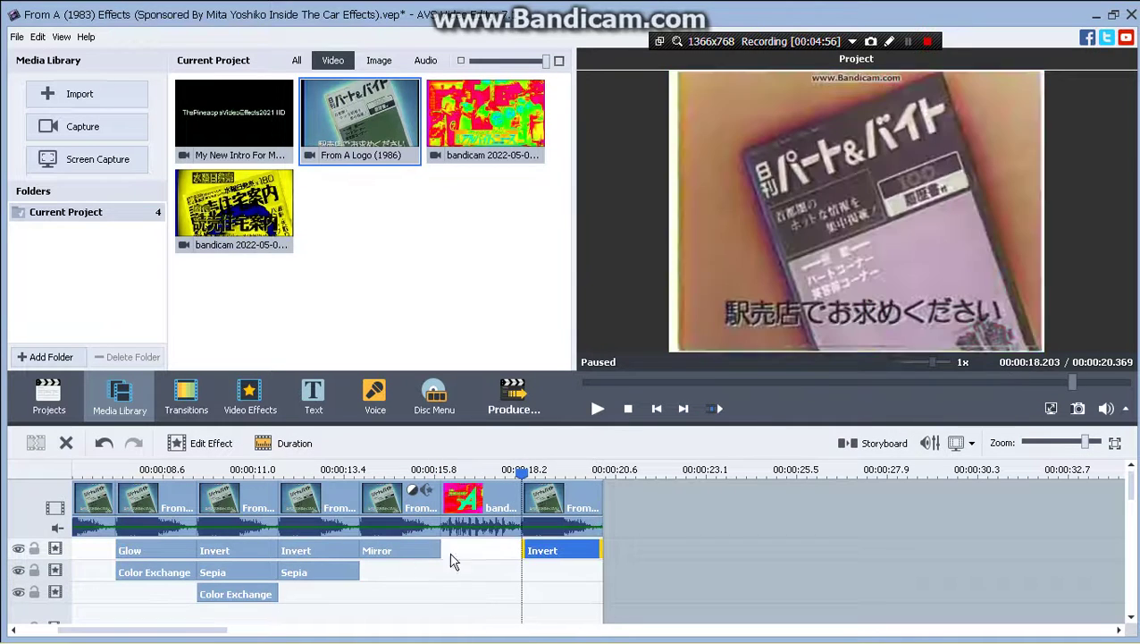
left_click_drag(320, 570, 733, 564)
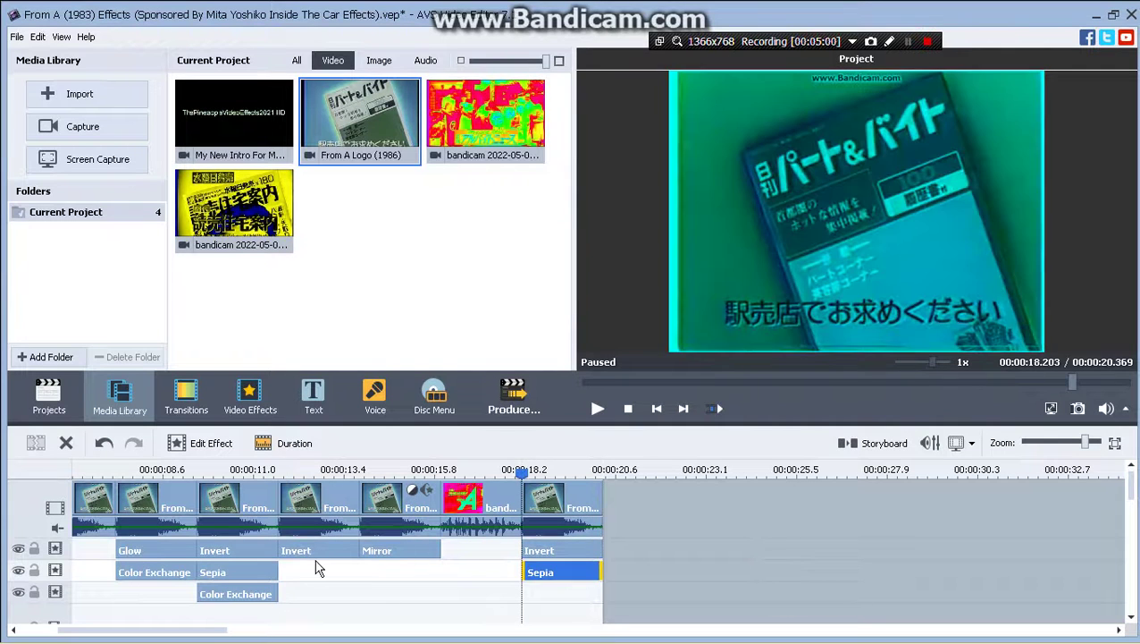
right_click(267, 593)
left_click(315, 568)
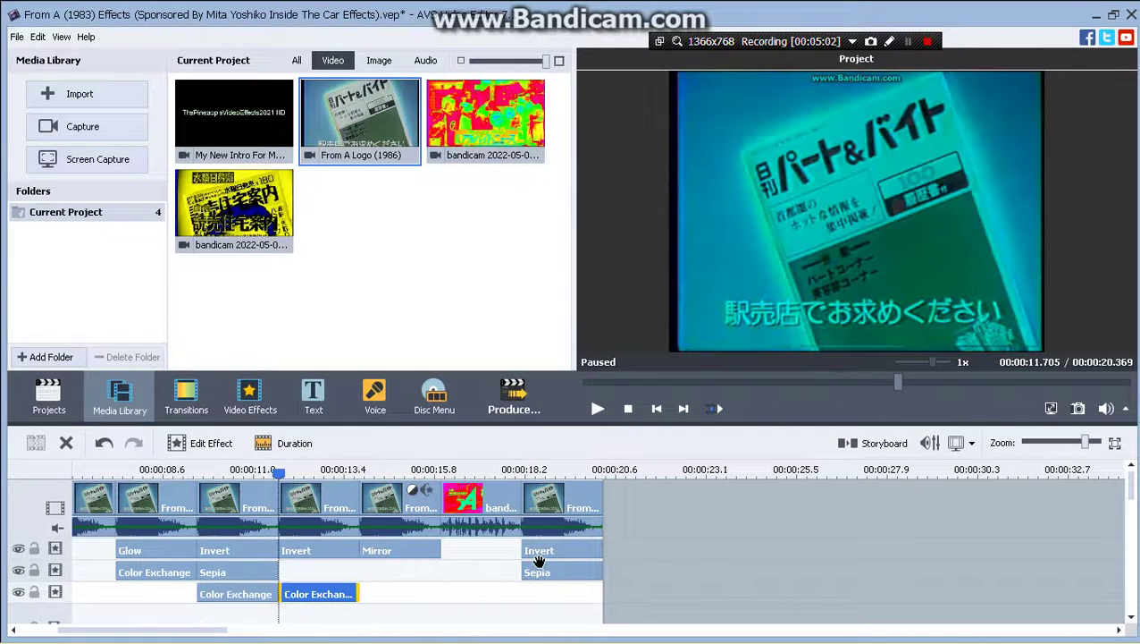
- Set the Sepia effect beneath the last From A Logo (1986) clip to Red 100 and Blue 0
left_click(539, 570)
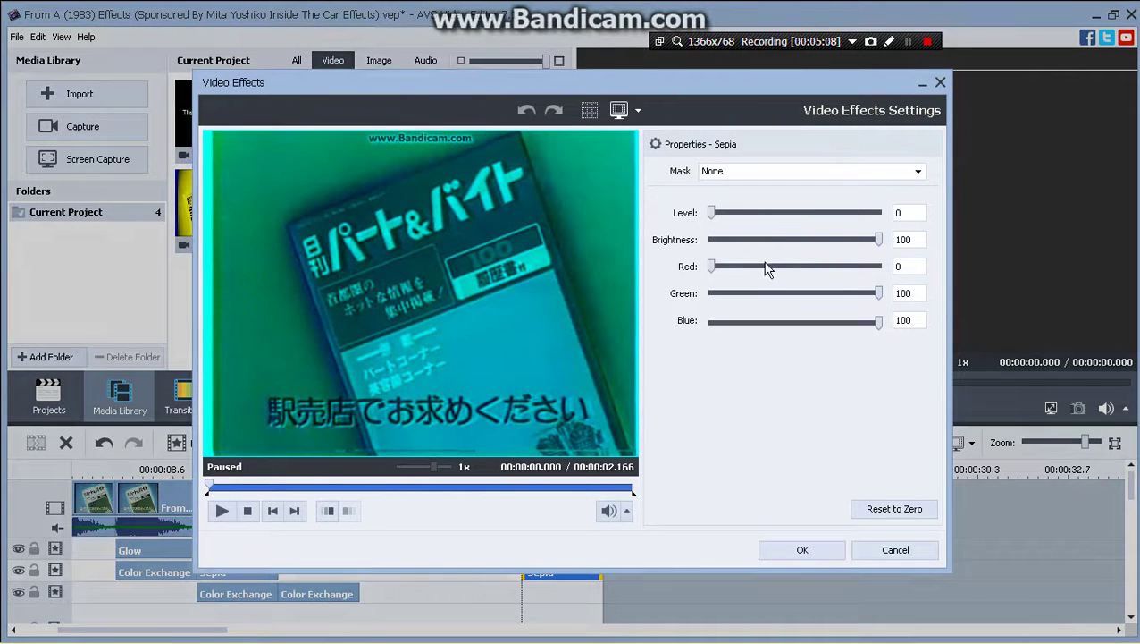
left_click_drag(766, 267, 986, 287)
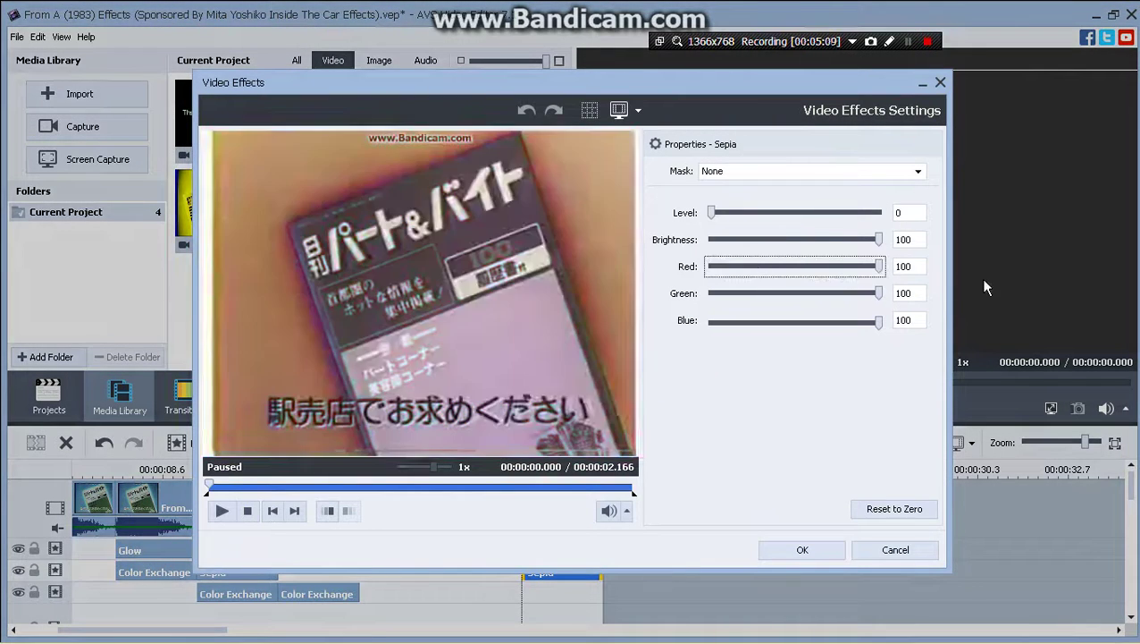
left_click_drag(770, 322, 599, 333)
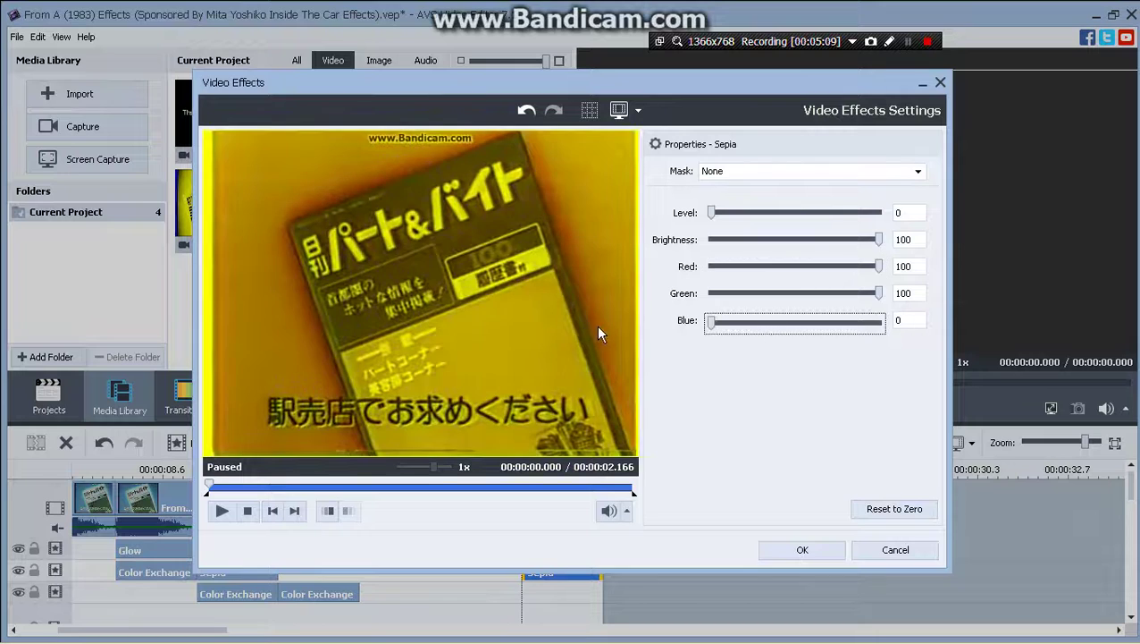
left_click(804, 551)
- Move the duplicated Color Exchange effect beneath the Sepia on the last clip, starting at 00:00:18.203, and save the project
left_click(339, 594)
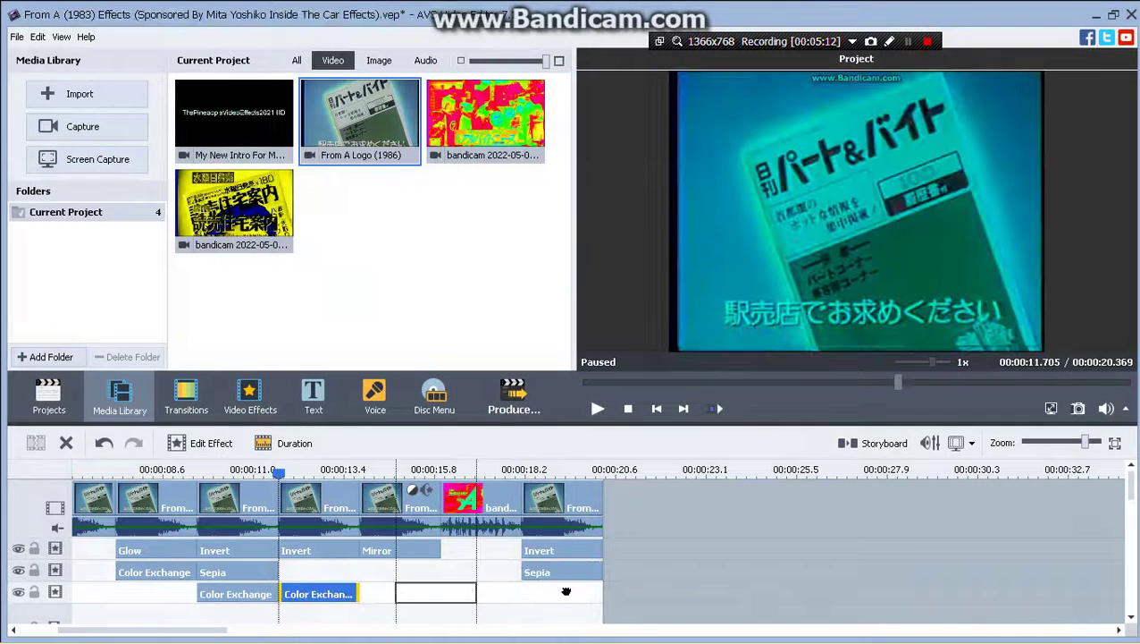
left_click_drag(566, 590, 611, 588)
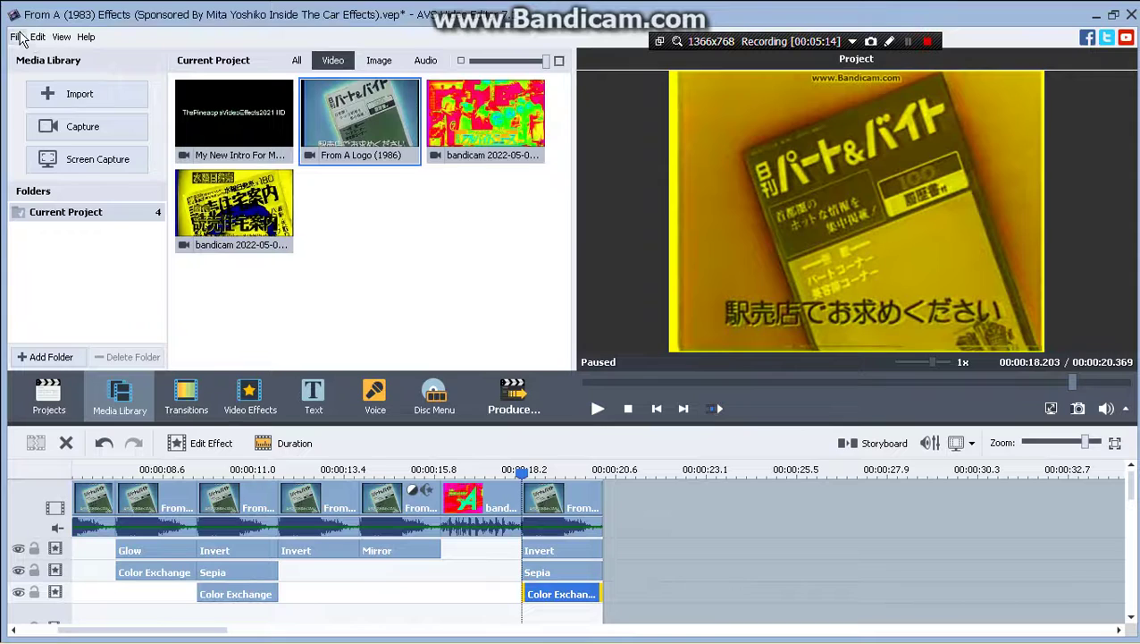
left_click(20, 40)
left_click(97, 120)
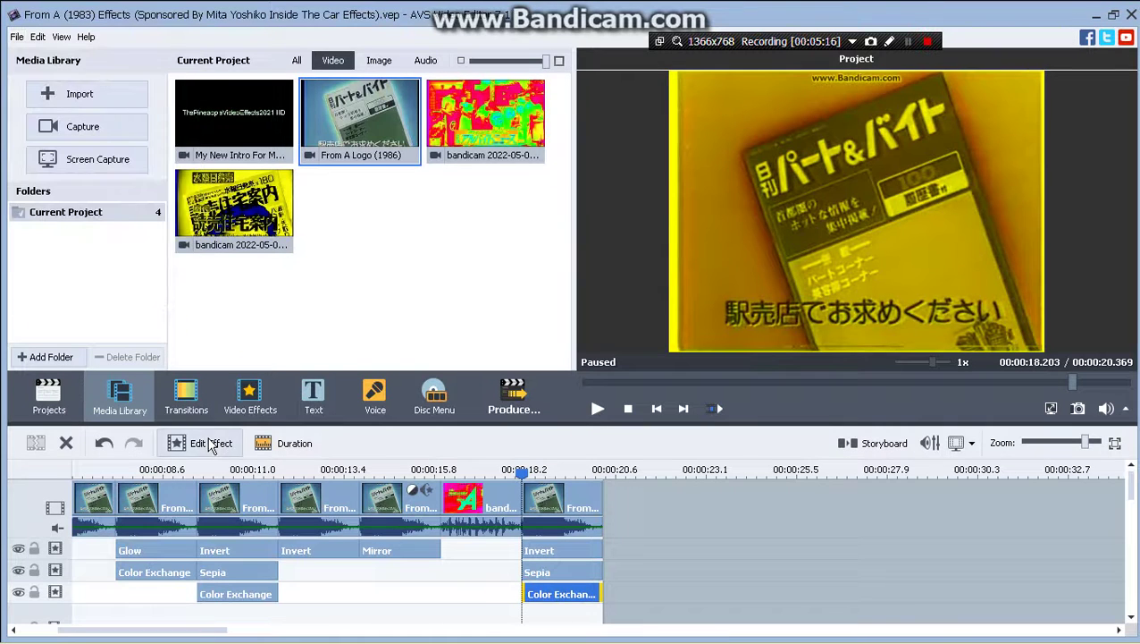
- In the last clip's Color Exchange, sample Color 1 from the dark underline beneath the Japanese text, set Color 2 to blue, and save the project
left_click(210, 443)
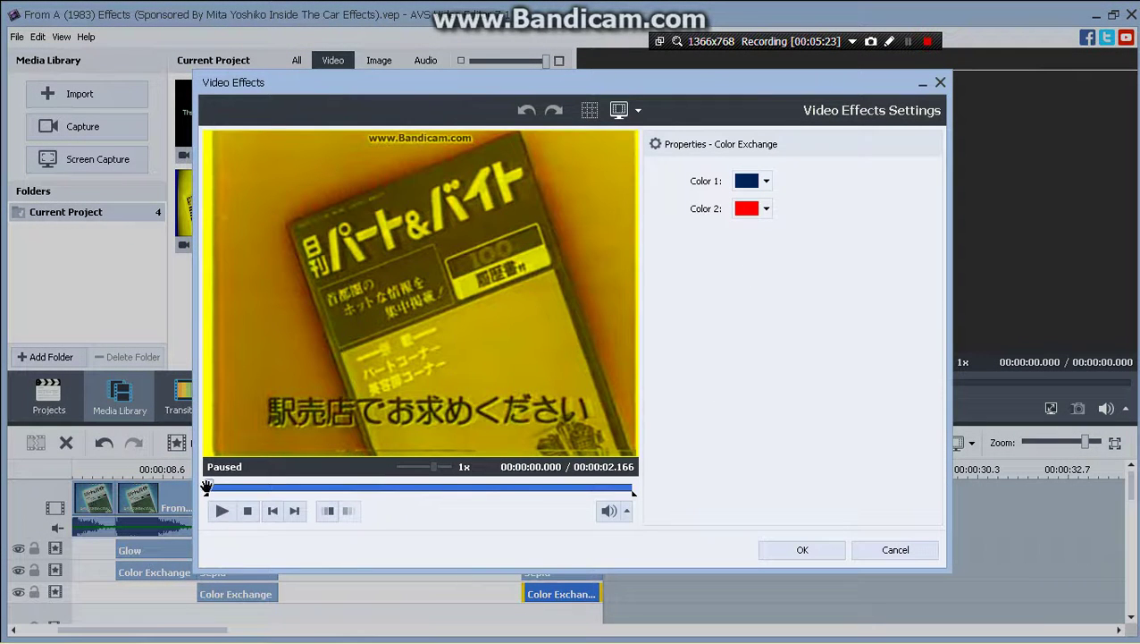
left_click_drag(206, 487, 234, 489)
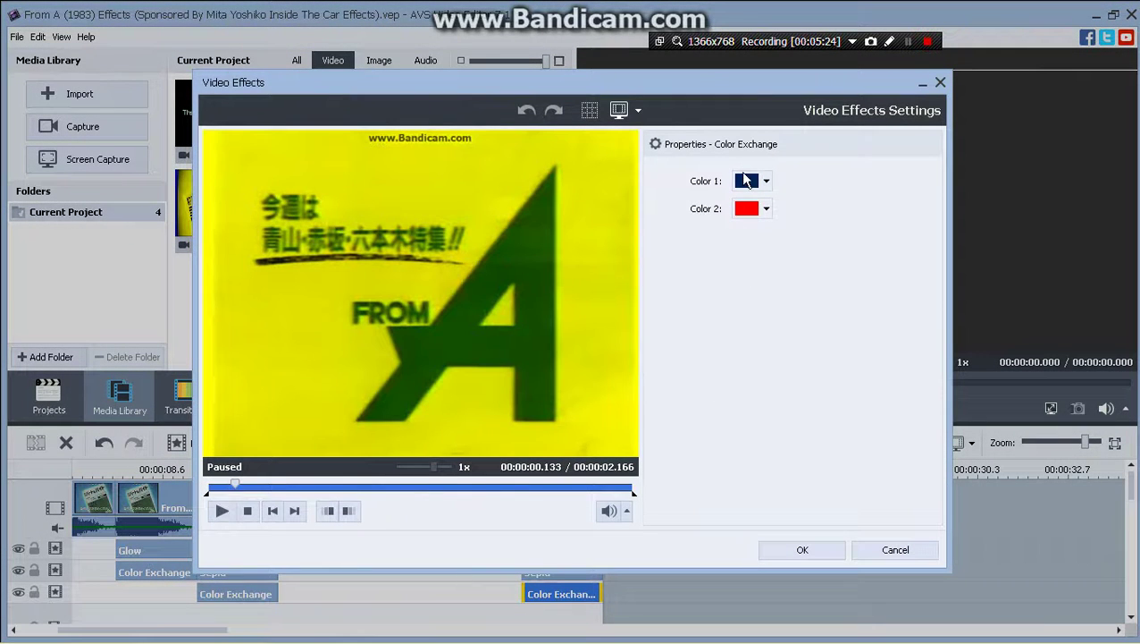
left_click(751, 191)
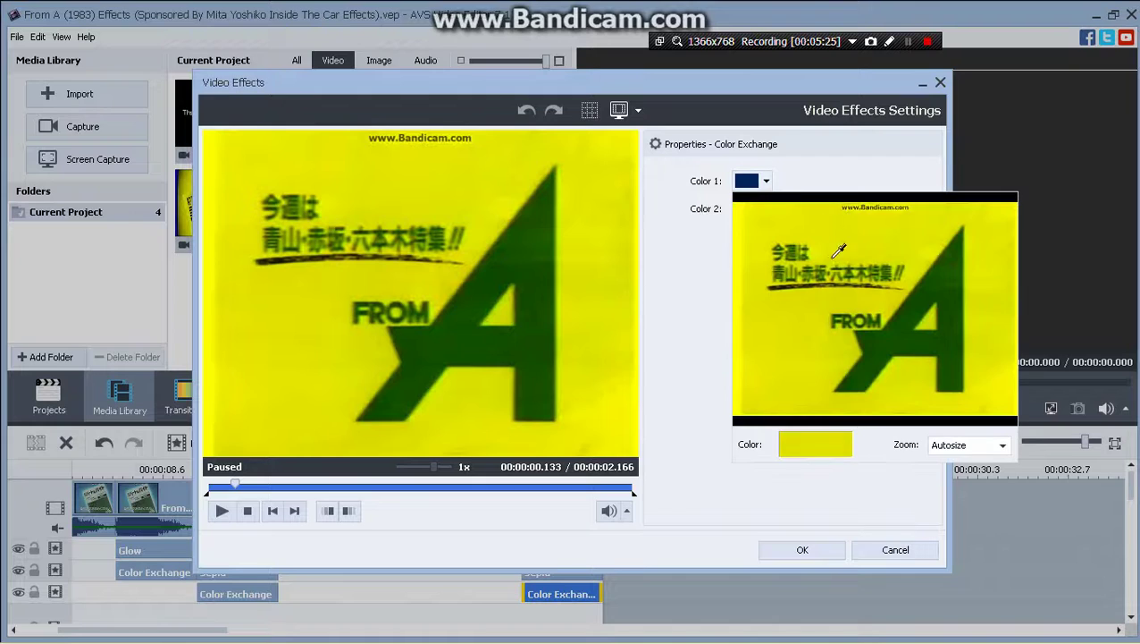
left_click(787, 281)
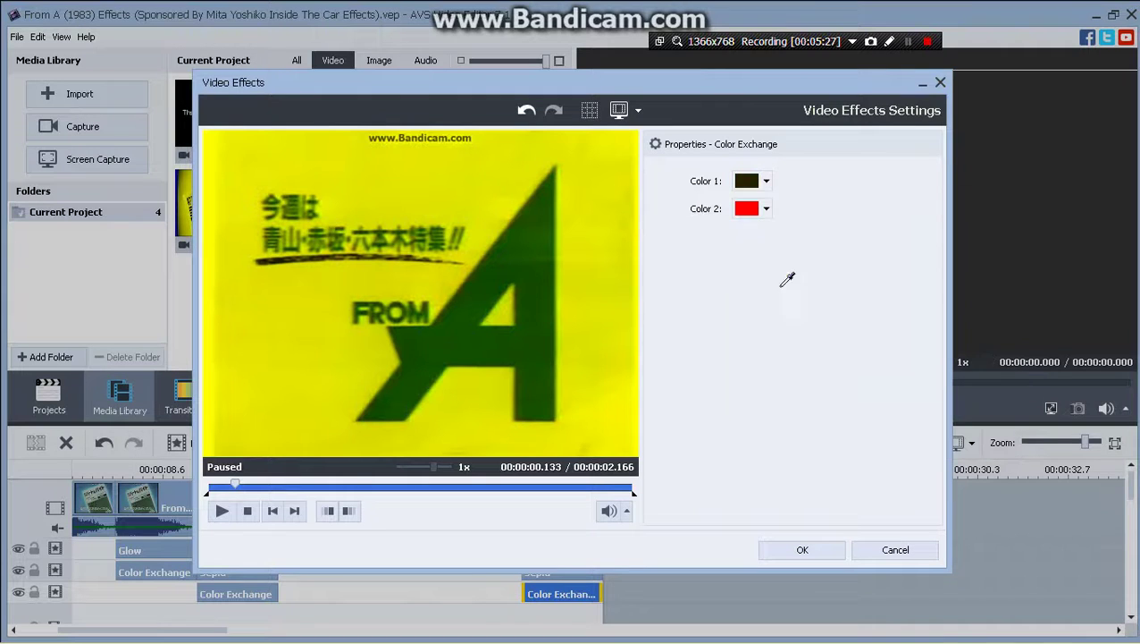
left_click(766, 209)
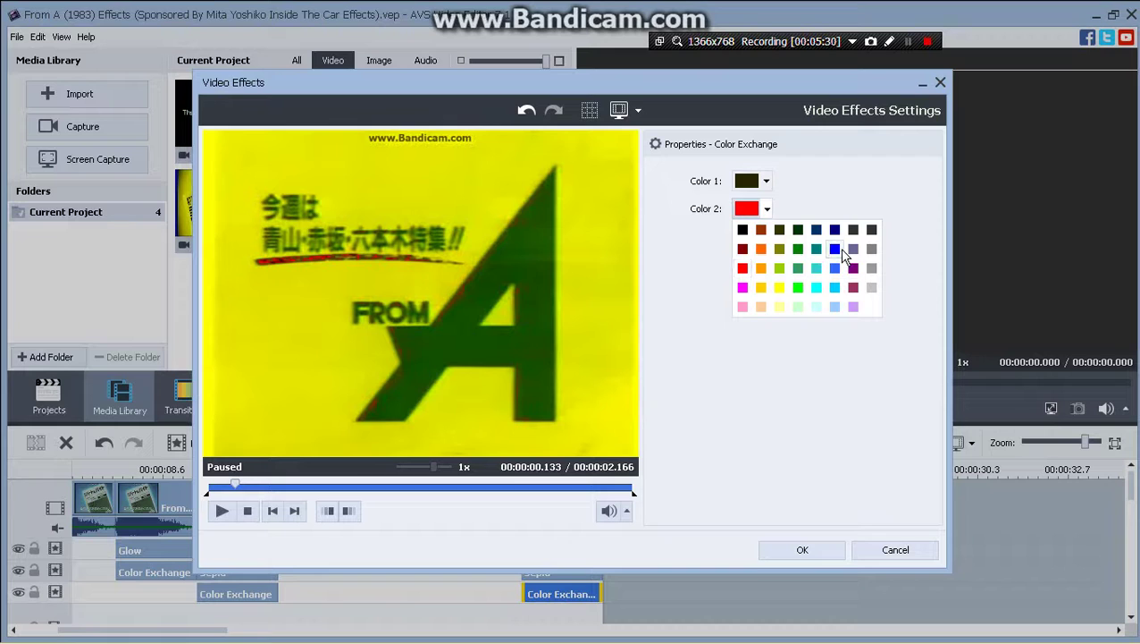
left_click(835, 250)
left_click(810, 555)
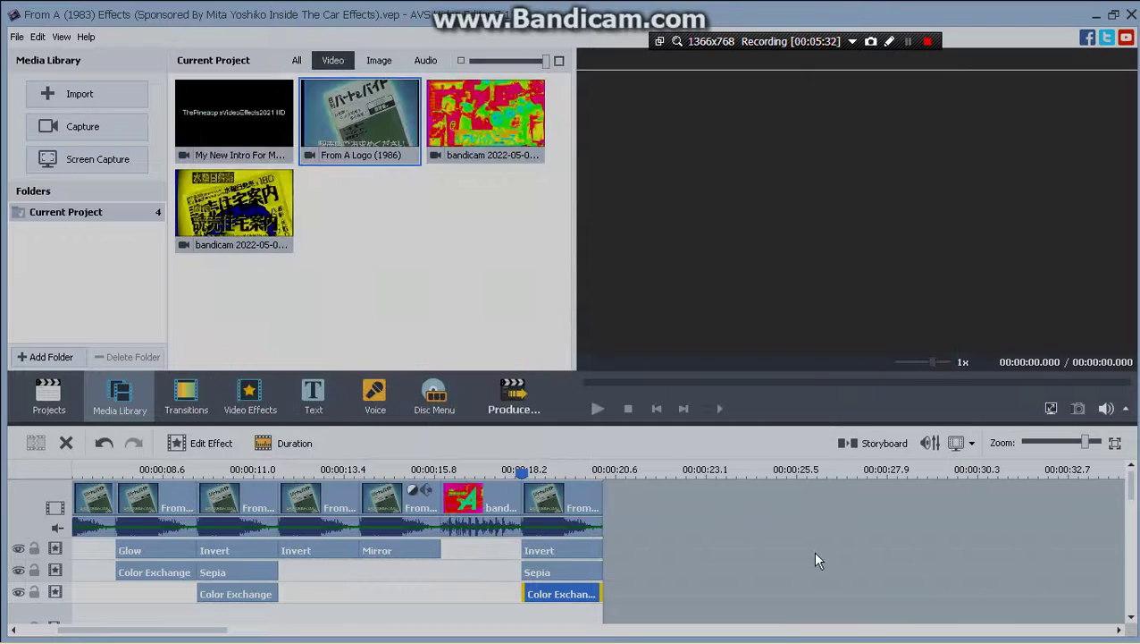
left_click(17, 37)
mouse_move(38, 37)
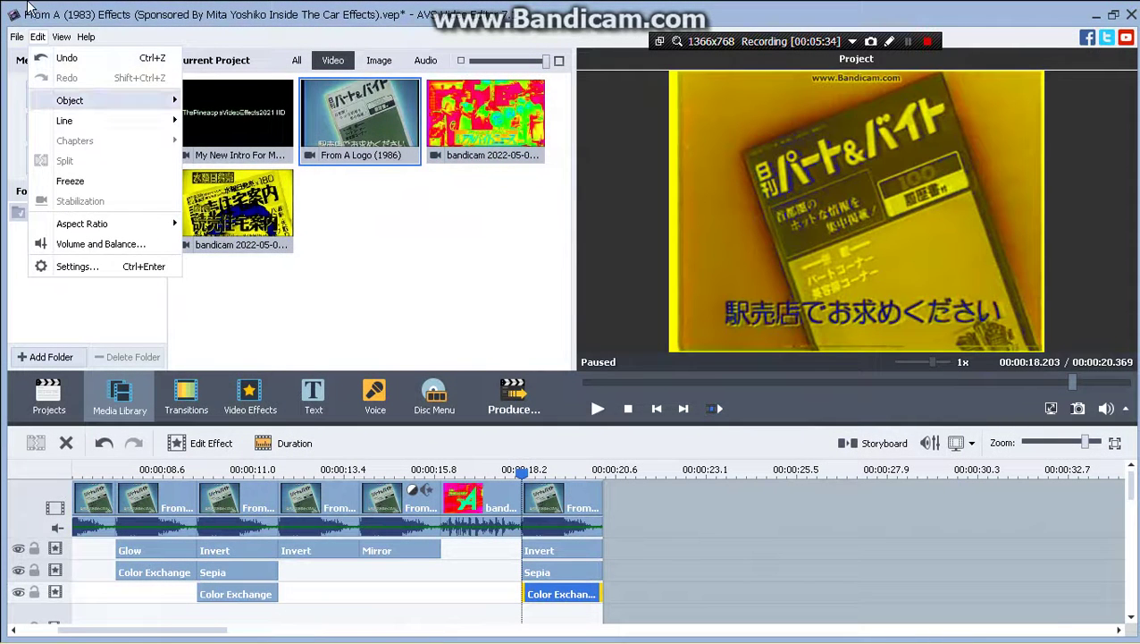
mouse_move(90, 100)
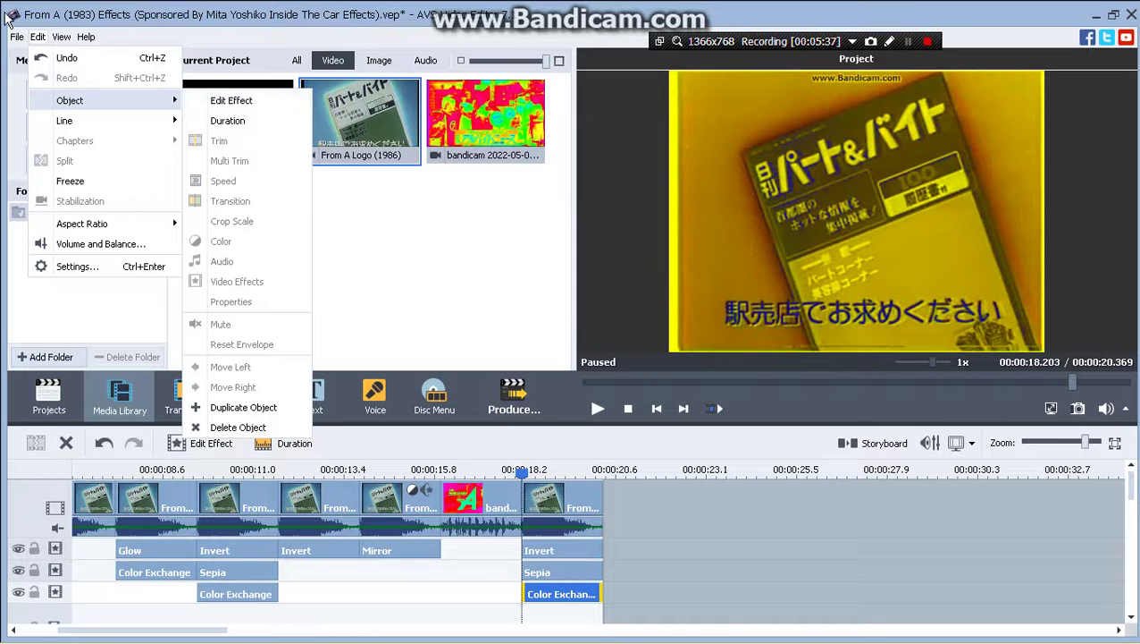
left_click(17, 37)
left_click(83, 120)
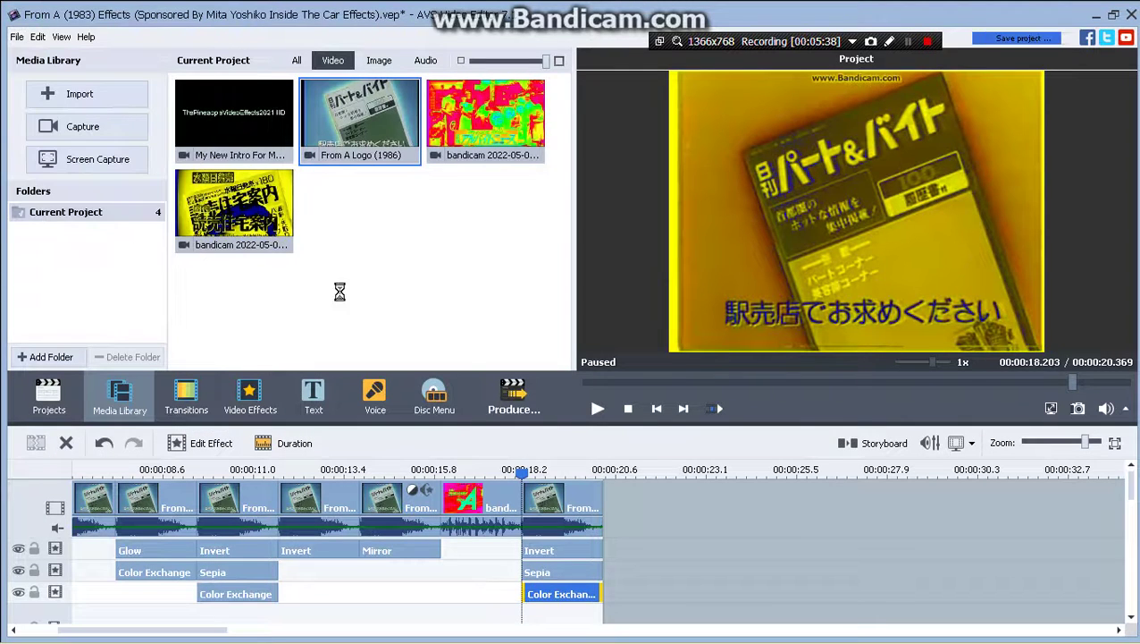
- Play back the project from the start of the bandicam clip through the last From A Logo (1986) clip
left_click(489, 498)
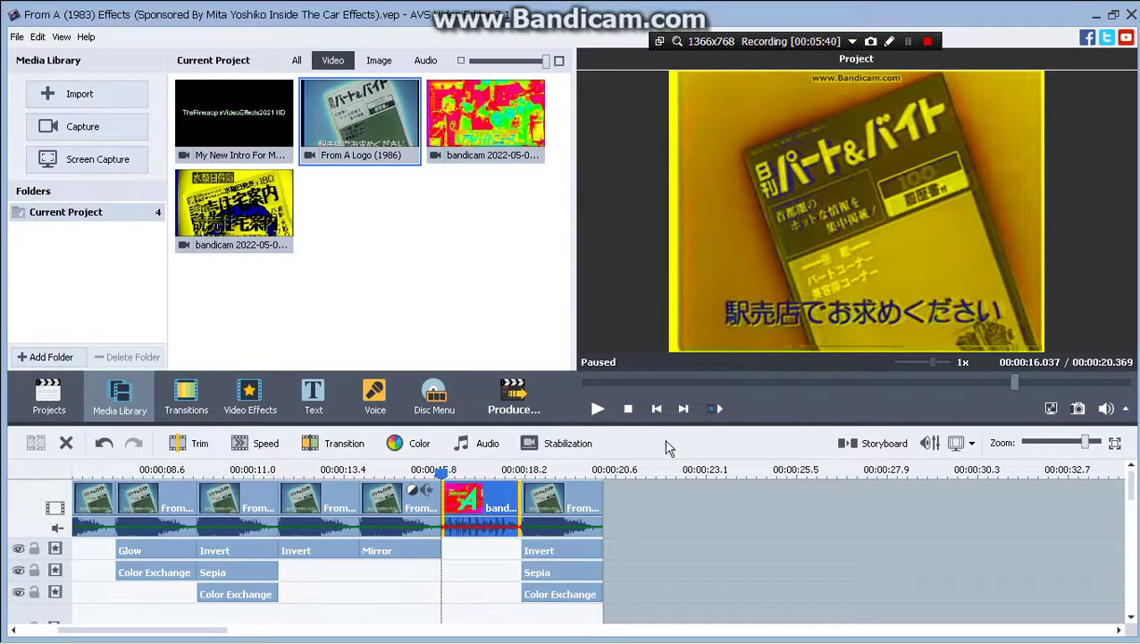
left_click(607, 409)
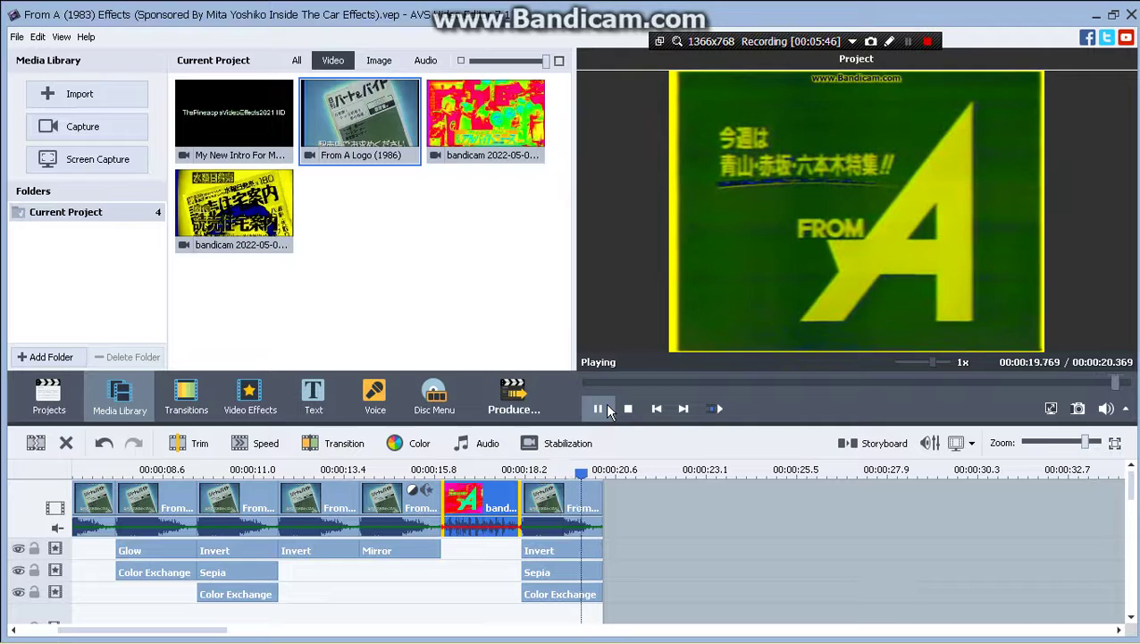
left_click(607, 409)
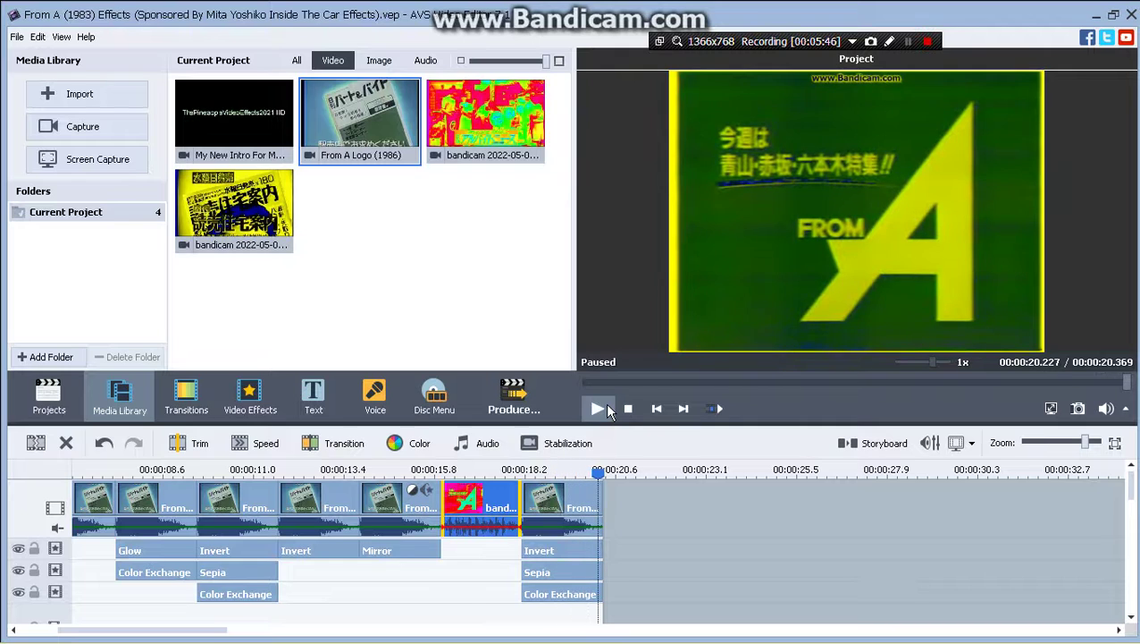
left_click(579, 585)
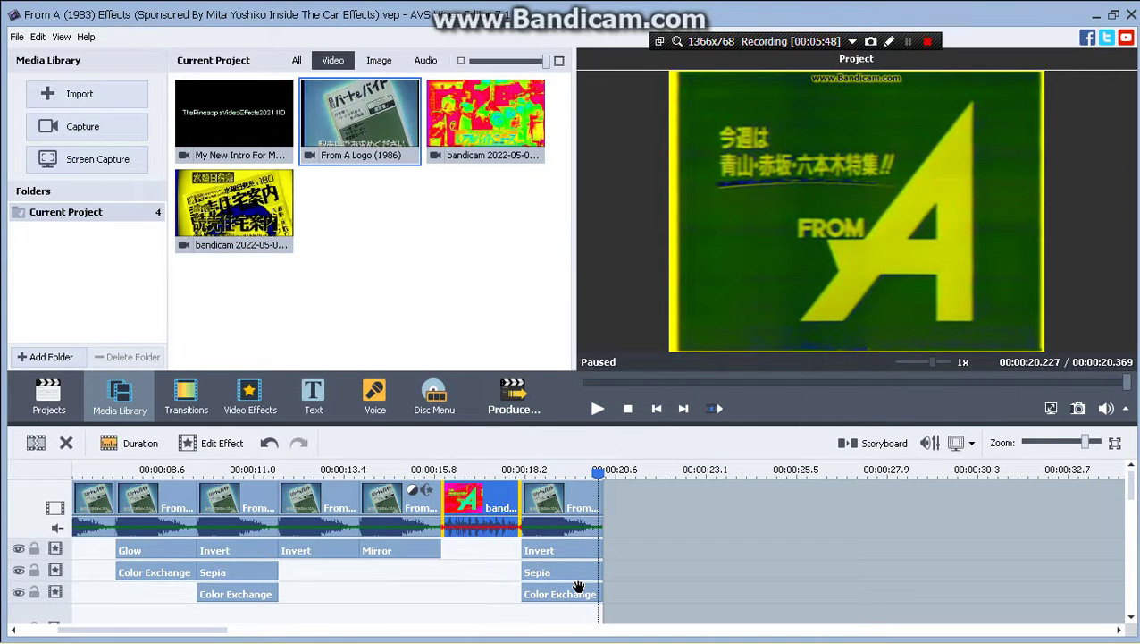
left_click(891, 41)
mouse_move(560, 375)
left_mouse_down()
mouse_move(777, 484)
mouse_move(892, 264)
left_mouse_up()
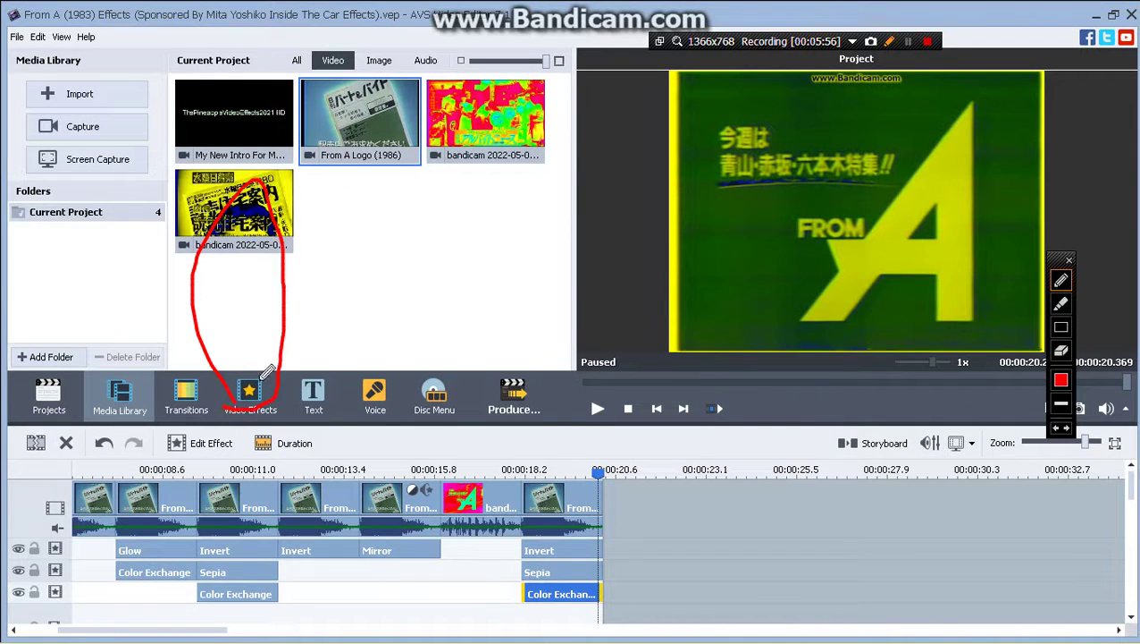
left_click_drag(211, 177, 216, 366)
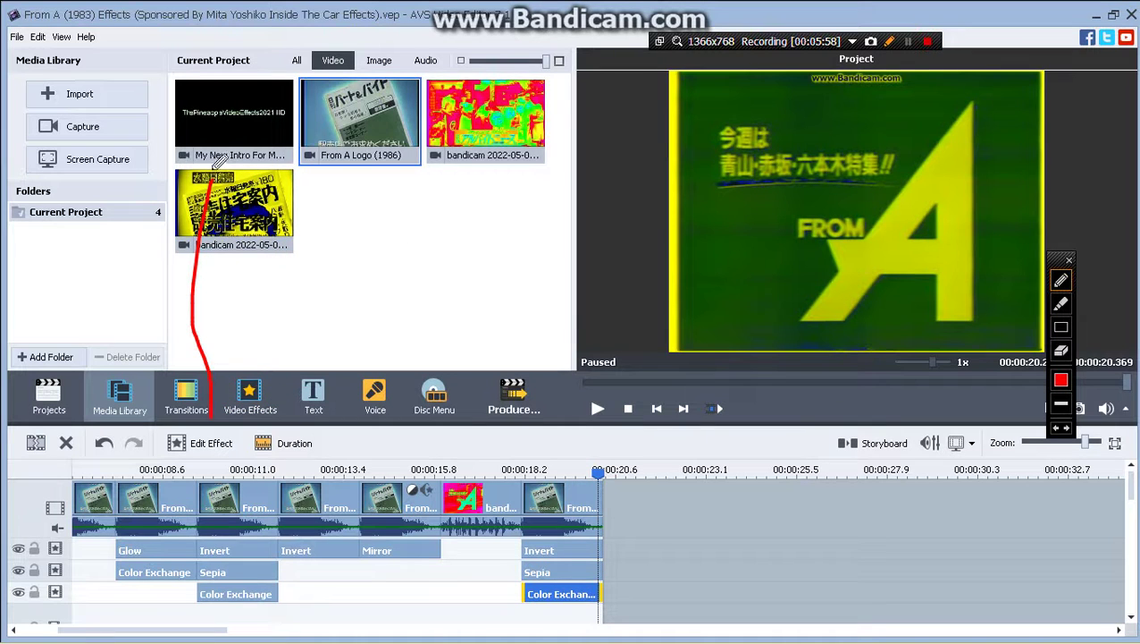
mouse_move(240, 168)
left_mouse_down()
mouse_move(324, 225)
mouse_move(300, 352)
left_mouse_up()
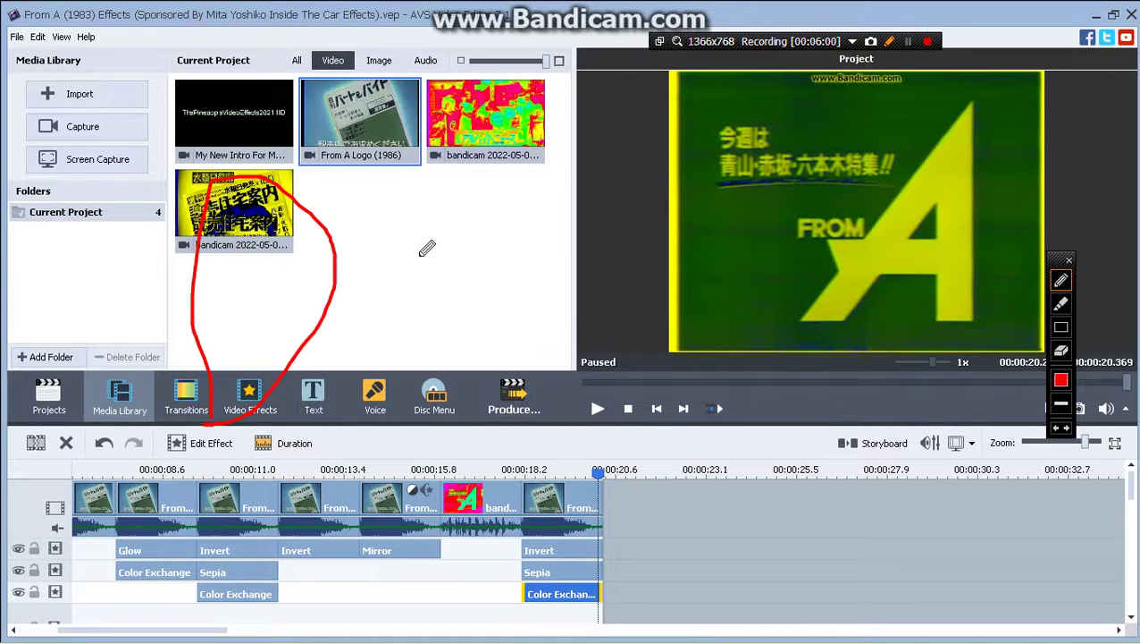
left_click_drag(437, 252, 370, 322)
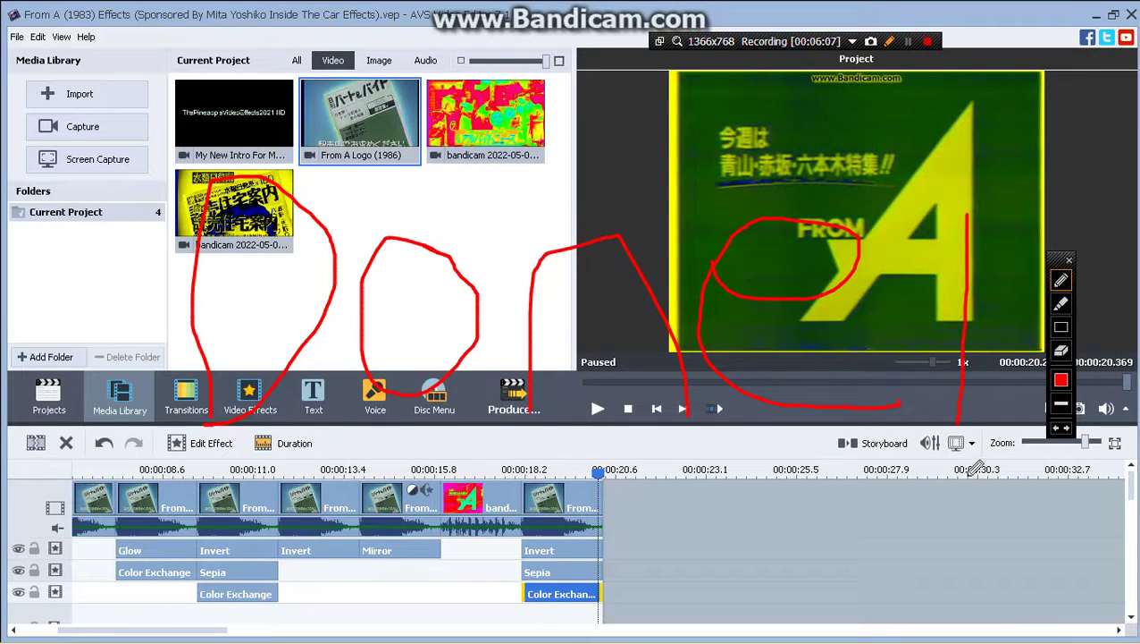
left_click(1069, 262)
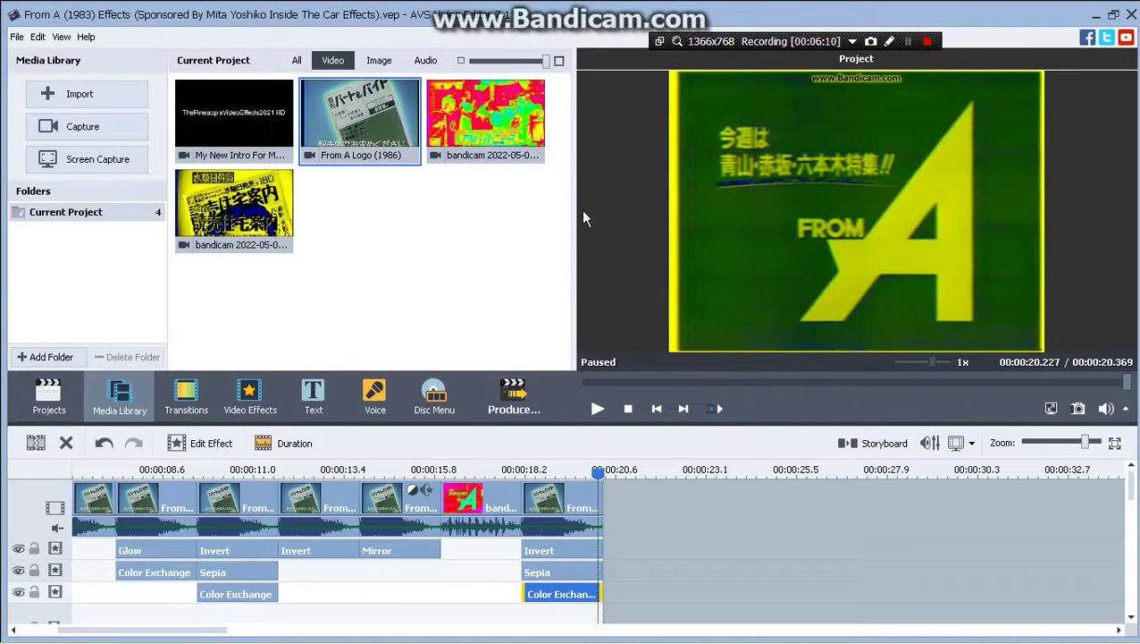
- Add another From A Logo (1986) clip at the end of the video timeline and save the project
left_click_drag(356, 122, 796, 500)
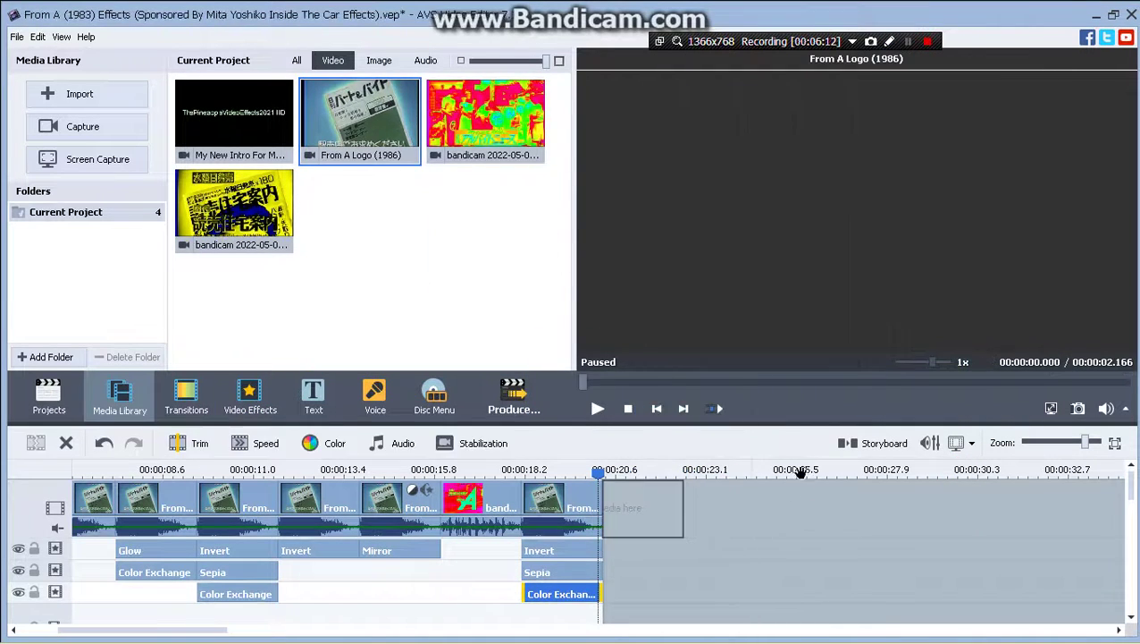
left_click(16, 37)
left_click(44, 117)
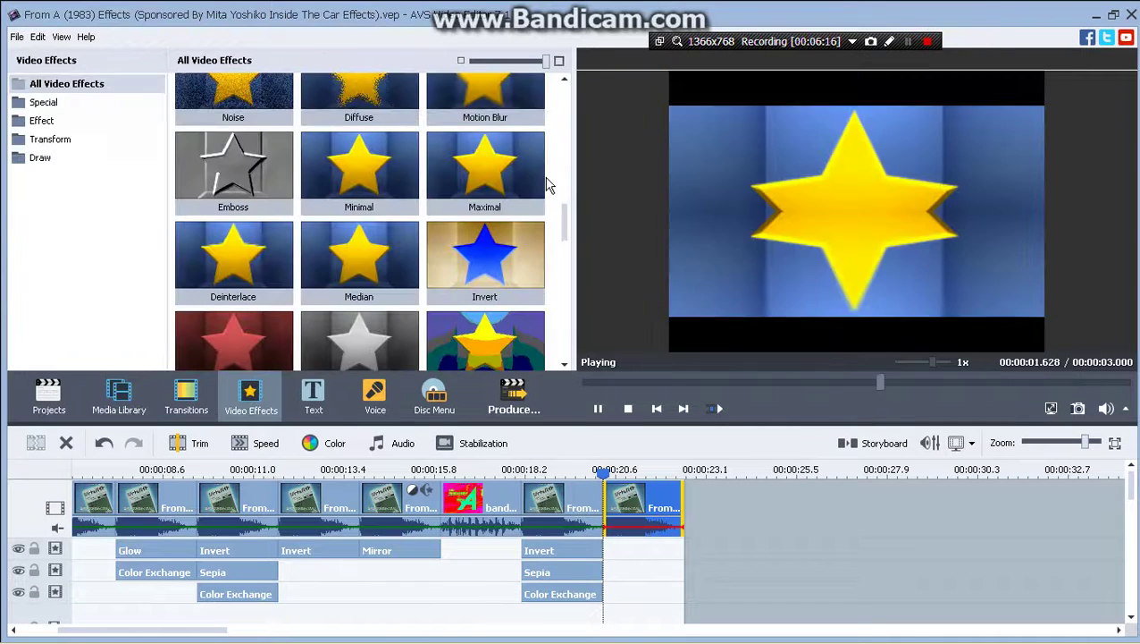
- Apply the Colorize effect beneath the new last clip, starting at 00:00:20.369, with Red 0 and Green 255
left_click_drag(234, 317, 474, 547)
left_click_drag(624, 547, 682, 555)
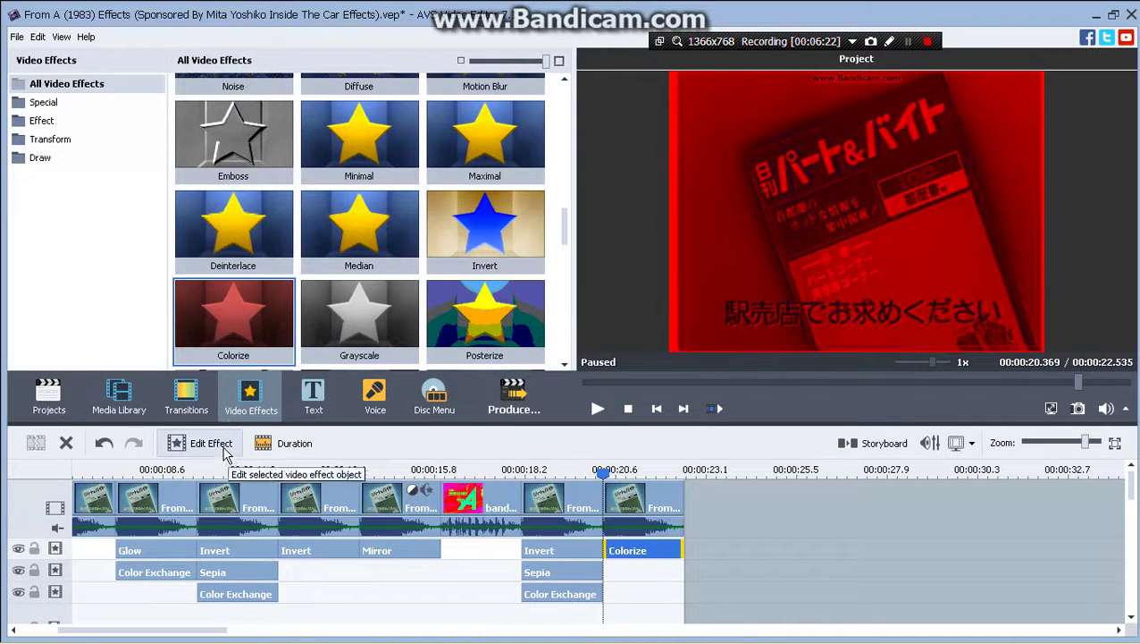
left_click(215, 442)
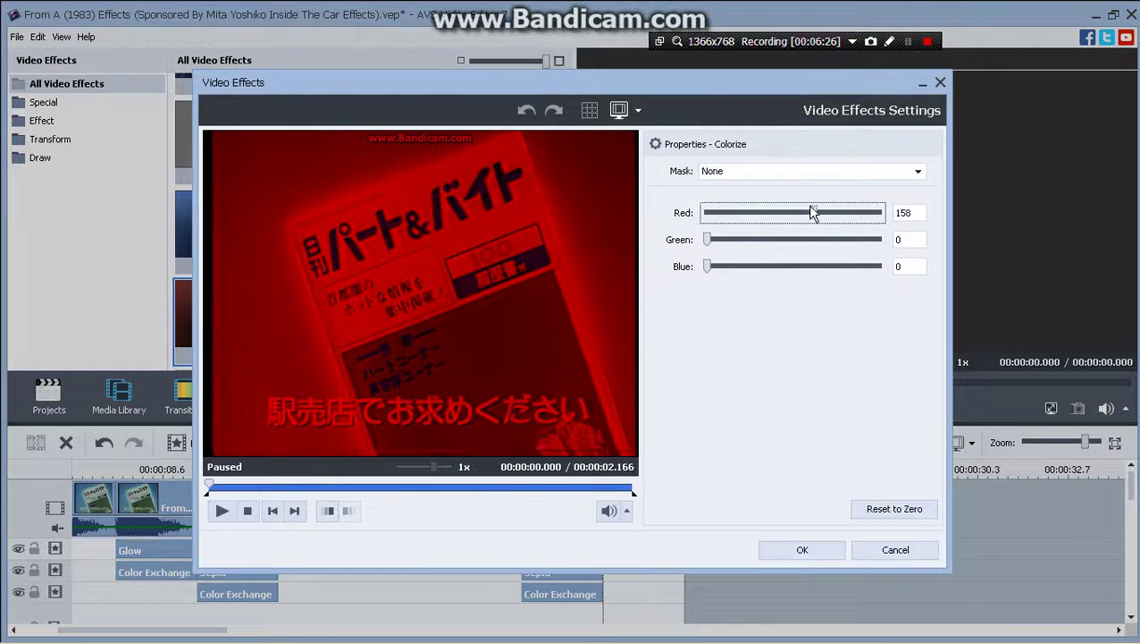
left_click_drag(811, 212, 878, 239)
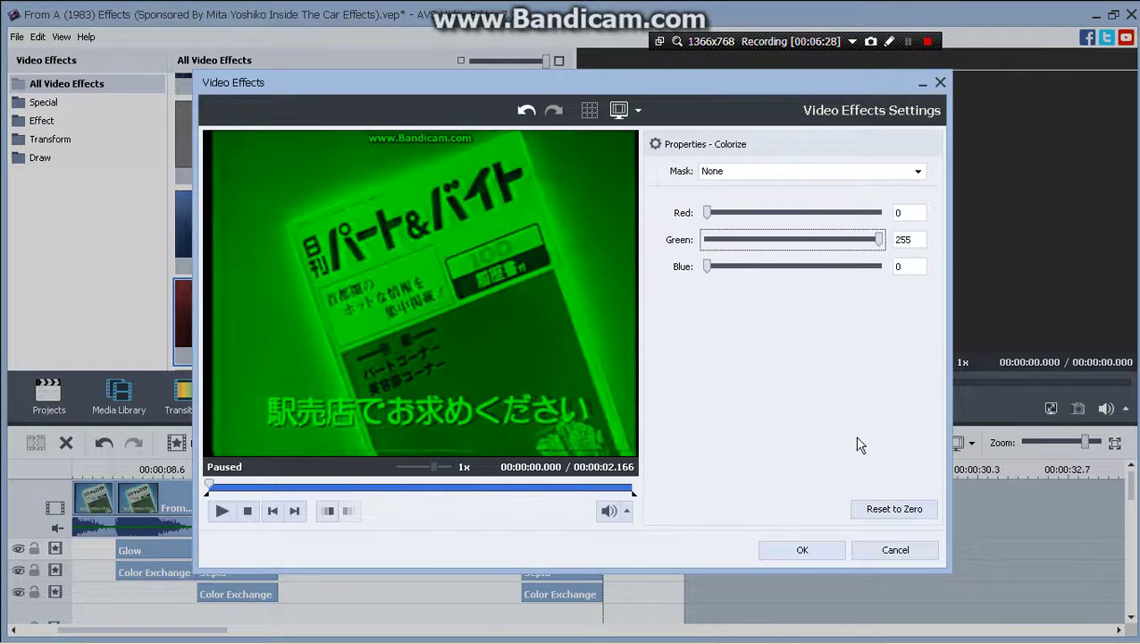
left_click(840, 548)
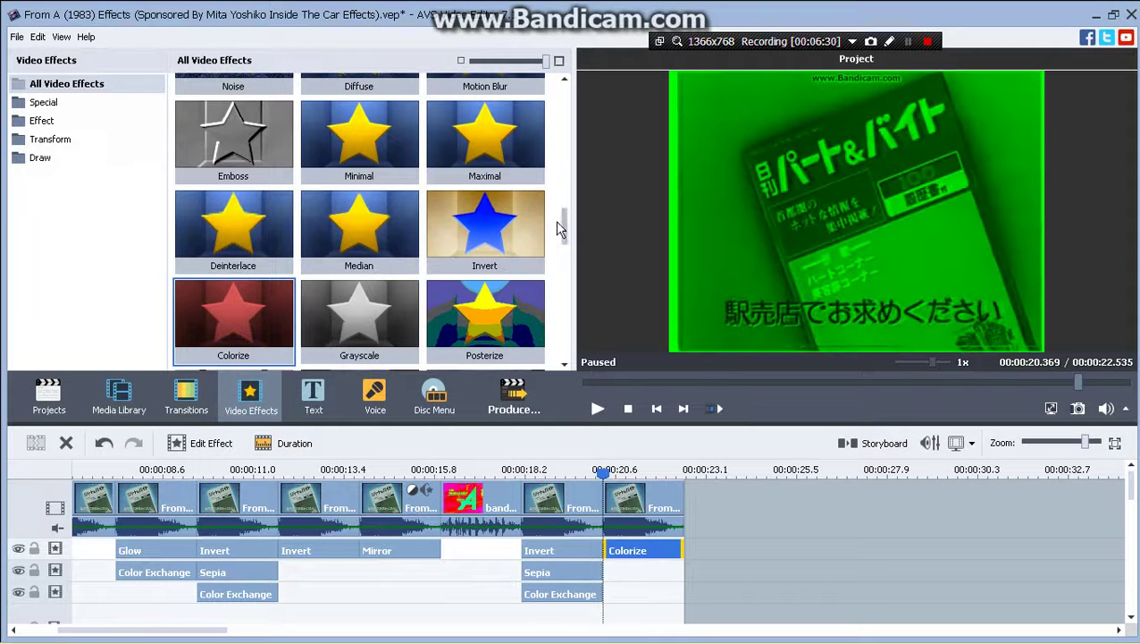
- Save the project, and apply the Color Exchange effect beneath the Colorize effect of the last clip
left_click(17, 37)
left_click(54, 120)
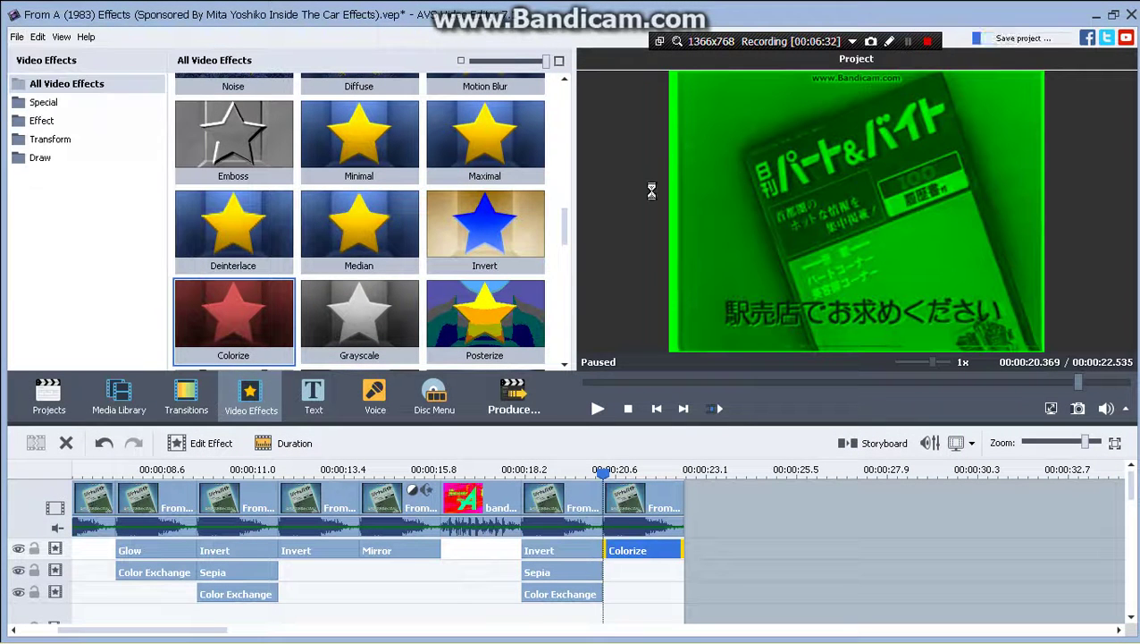
left_click_drag(571, 222, 577, 378)
scroll(537, 120, "up", 15)
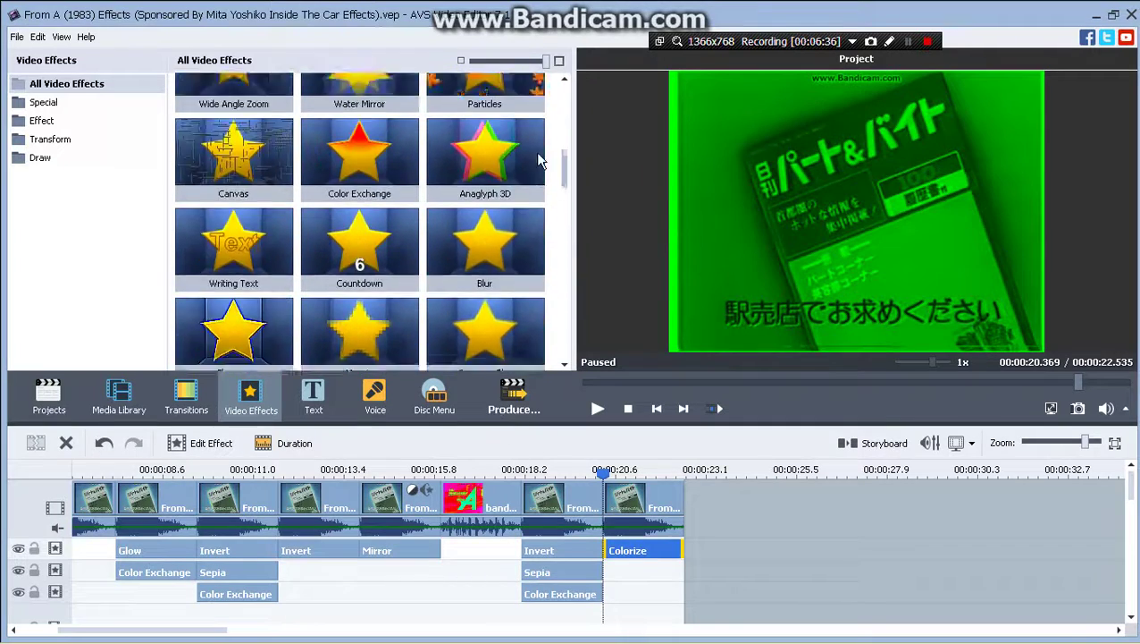
scroll(537, 120, "up", 3)
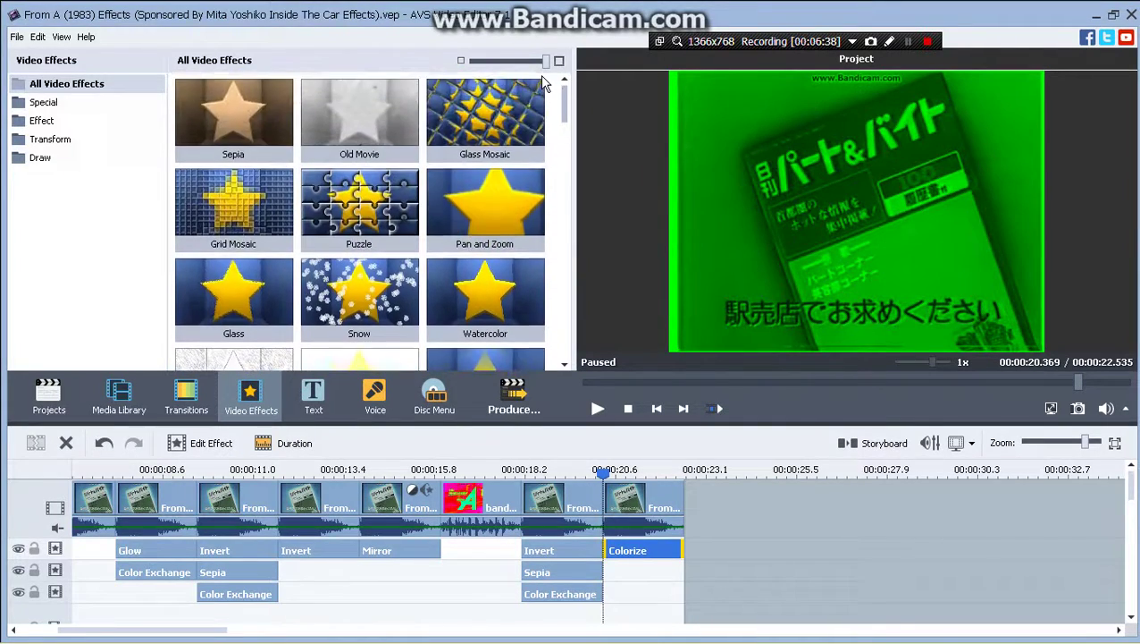
scroll(554, 179, "down", 8)
scroll(555, 183, "up", 3)
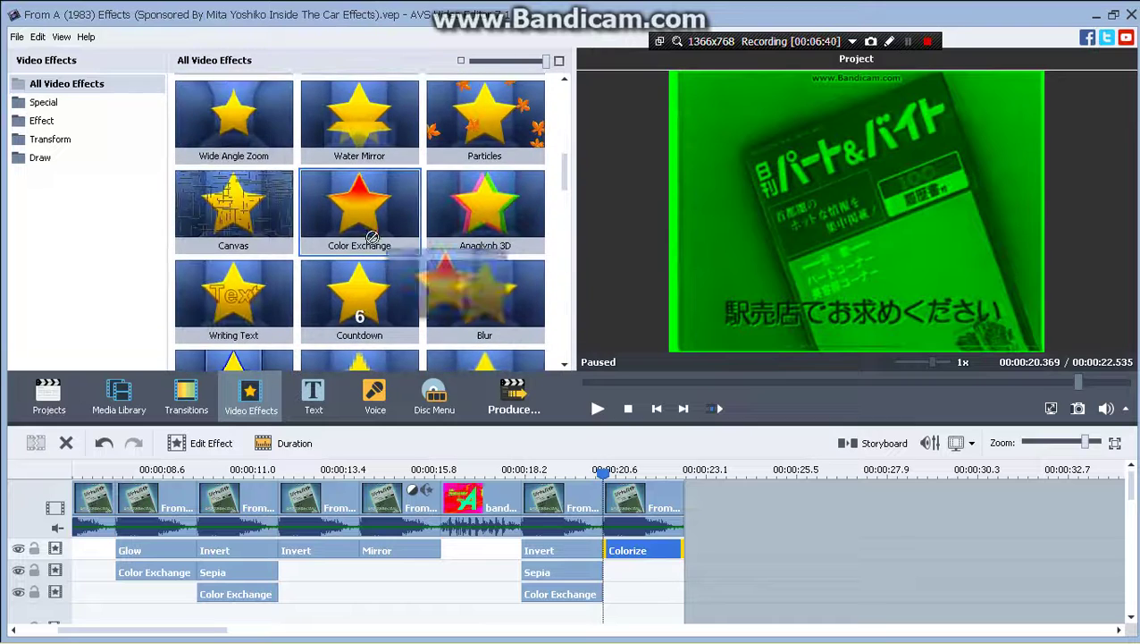
left_click_drag(369, 216, 485, 552)
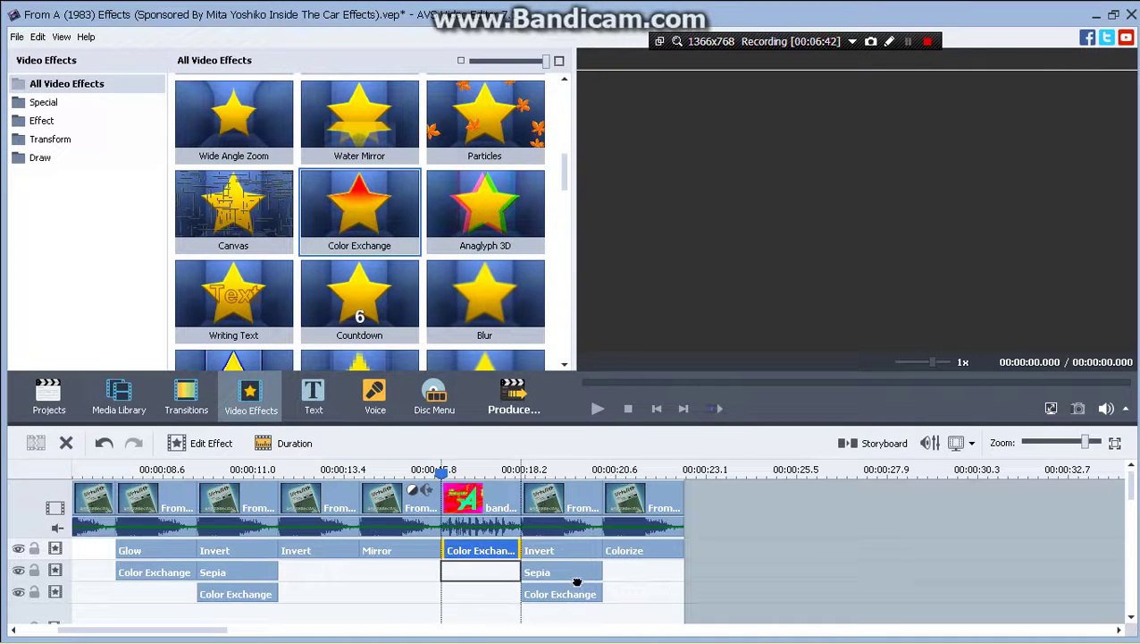
left_click(645, 575)
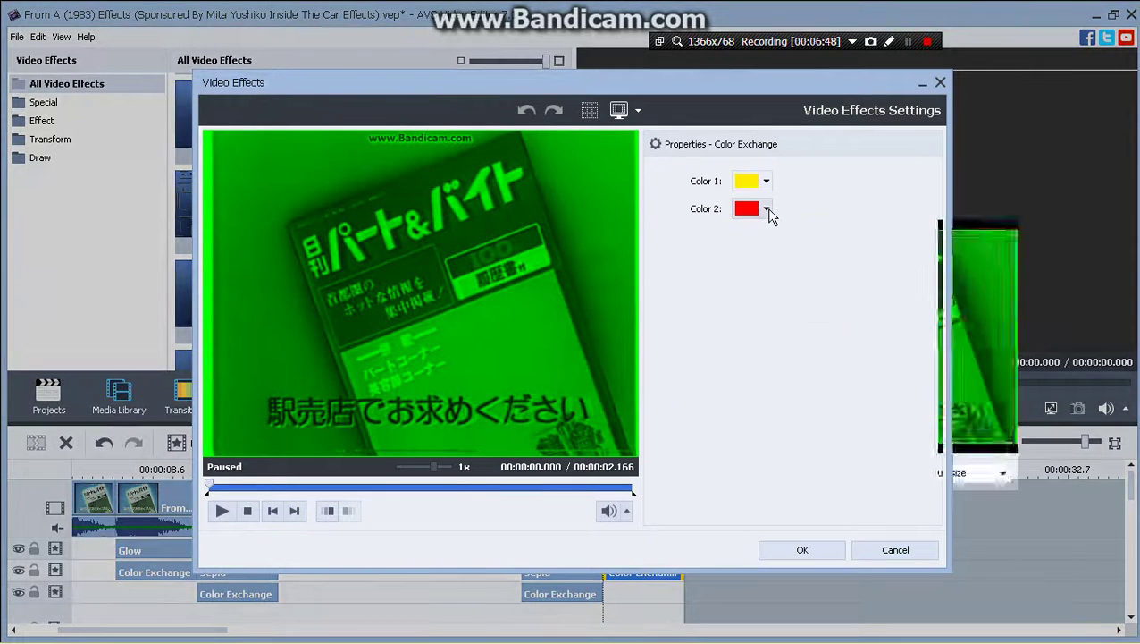
- Set the new Color Exchange to swap bright green as Color 1 for blue as Color 2, checking a mid-clip frame before applying it
left_click(767, 210)
left_click(766, 183)
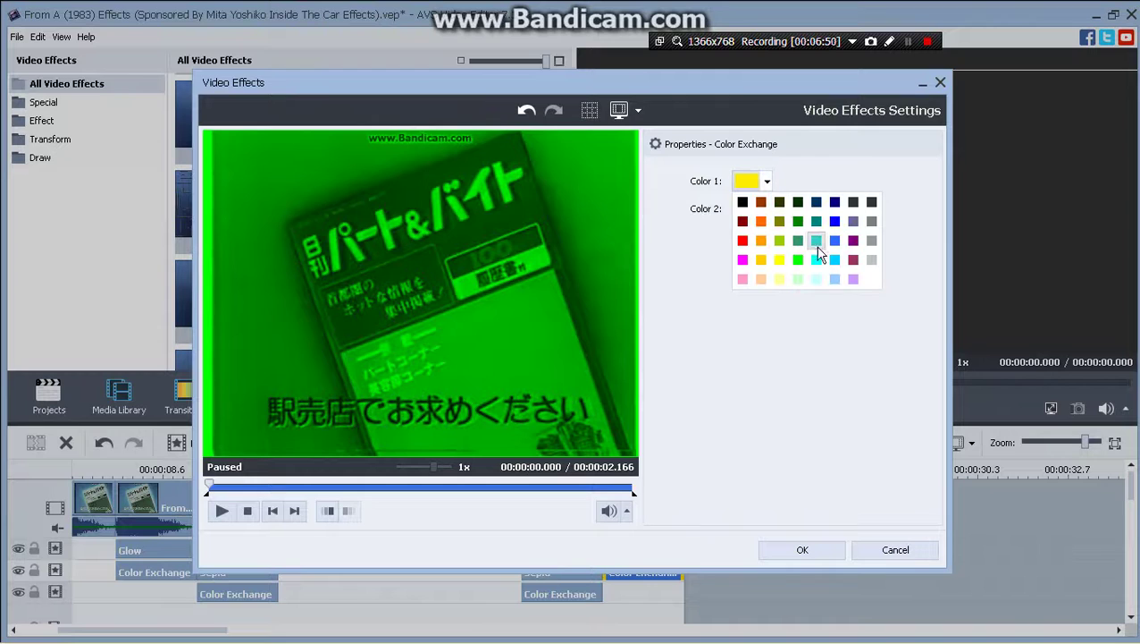
left_click(799, 260)
left_click(385, 484)
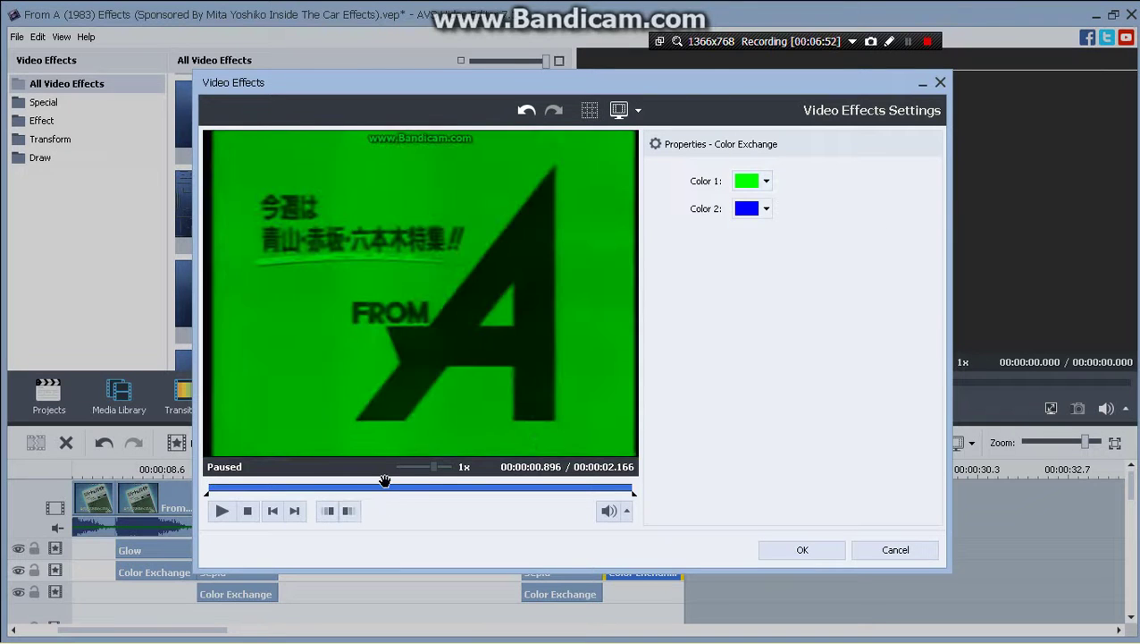
left_click(790, 548)
- Duplicate the last clip's Color Exchange effect and align the copy directly beneath the original
right_click(659, 572)
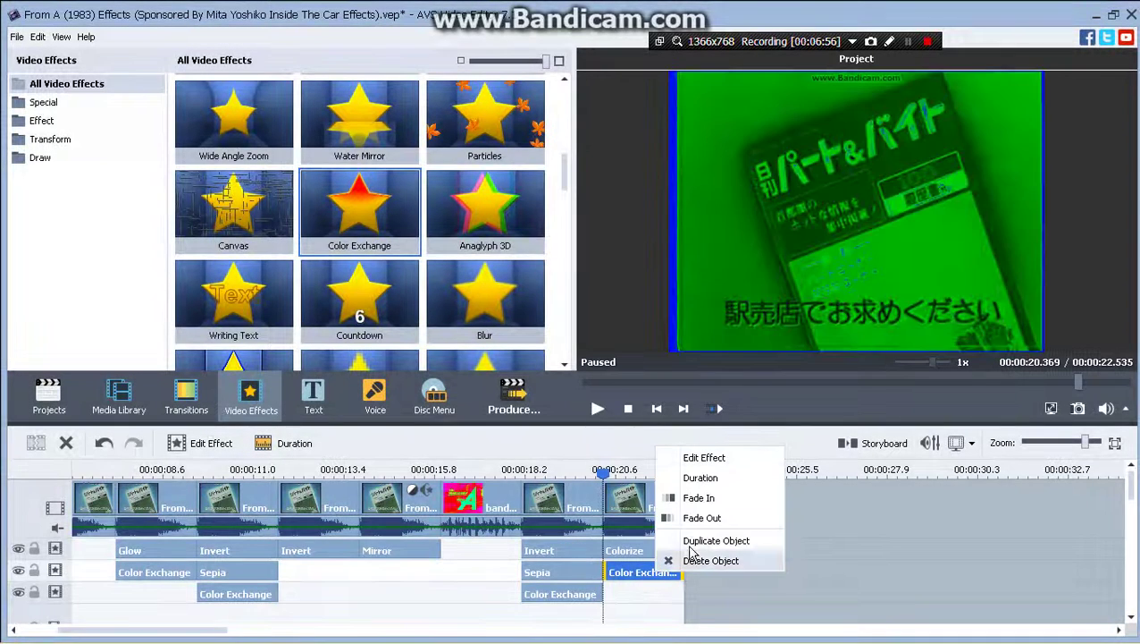
left_click(691, 546)
left_click_drag(610, 590, 608, 591)
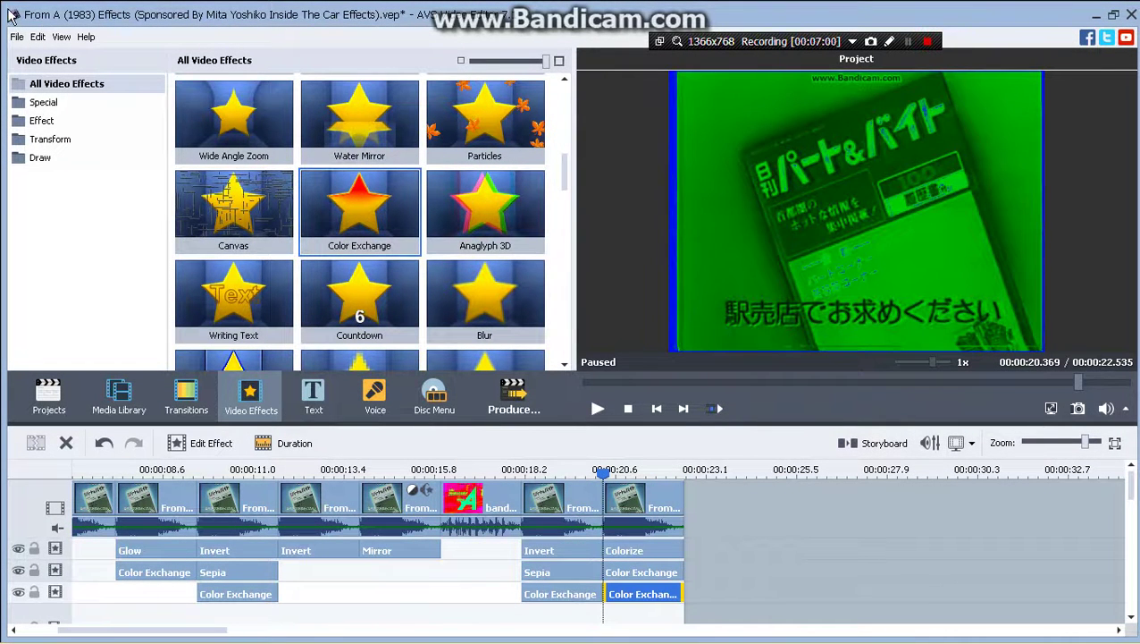
- Save the project and add another video effects line to the timeline
left_click(15, 38)
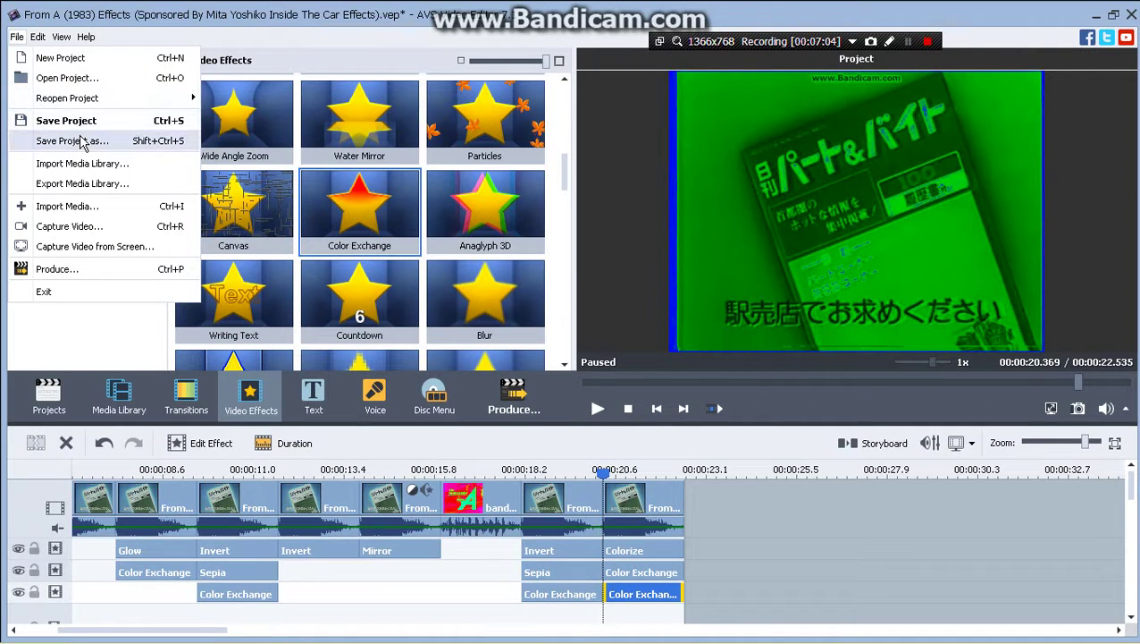
left_click(81, 121)
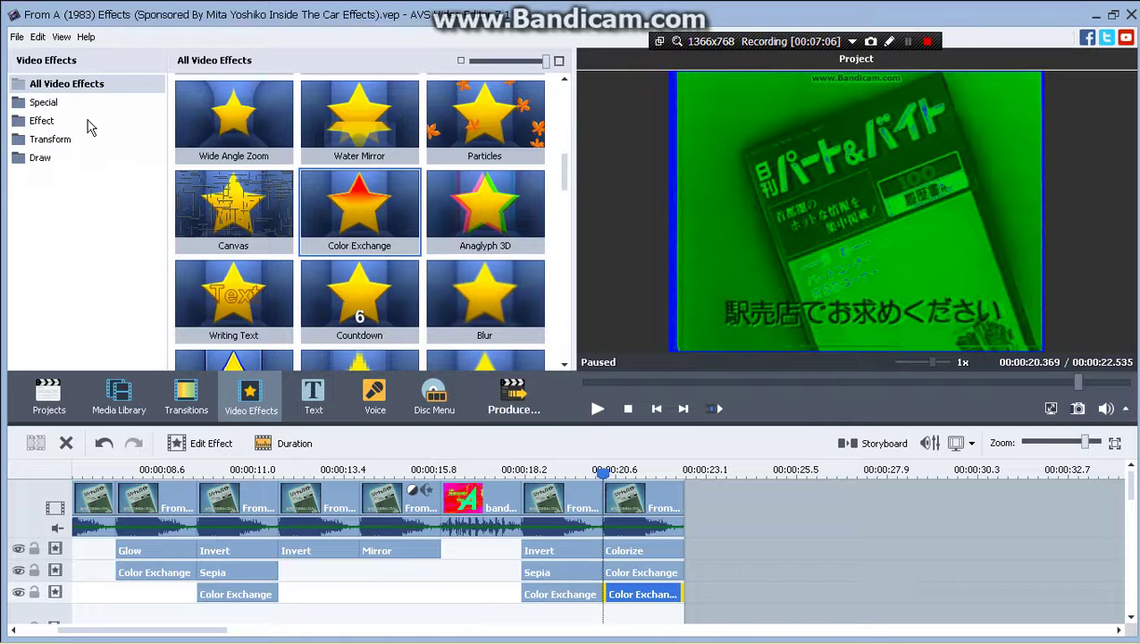
right_click(483, 597)
left_click(515, 555)
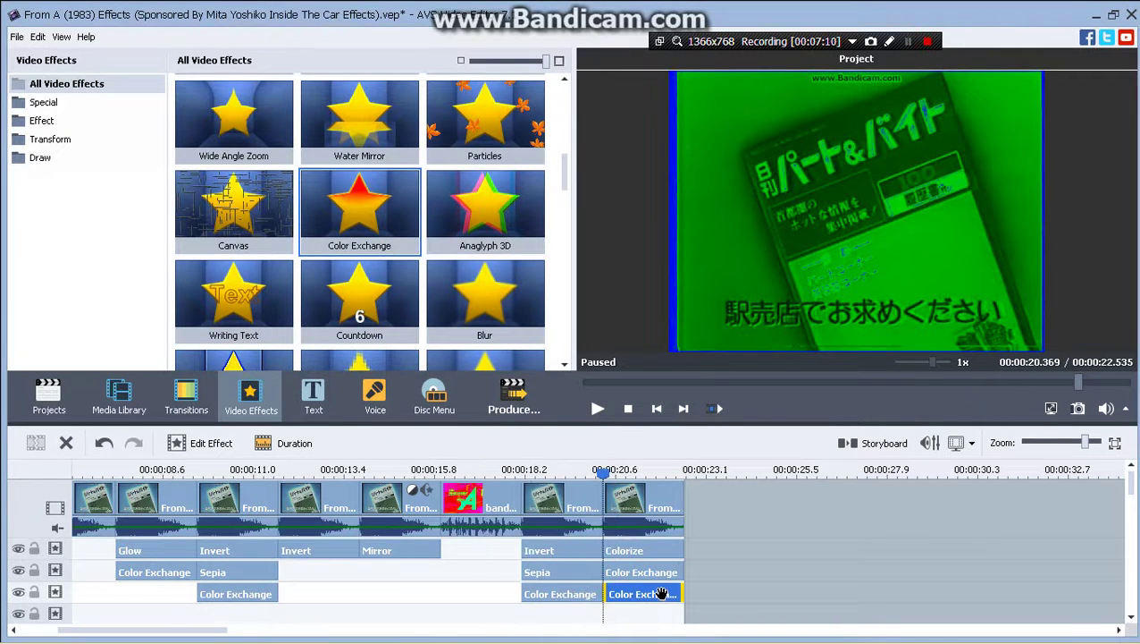
- In the duplicated Color Exchange, set Color 1 to black and Color 2 to white, and check a mid-clip frame
left_click(199, 445)
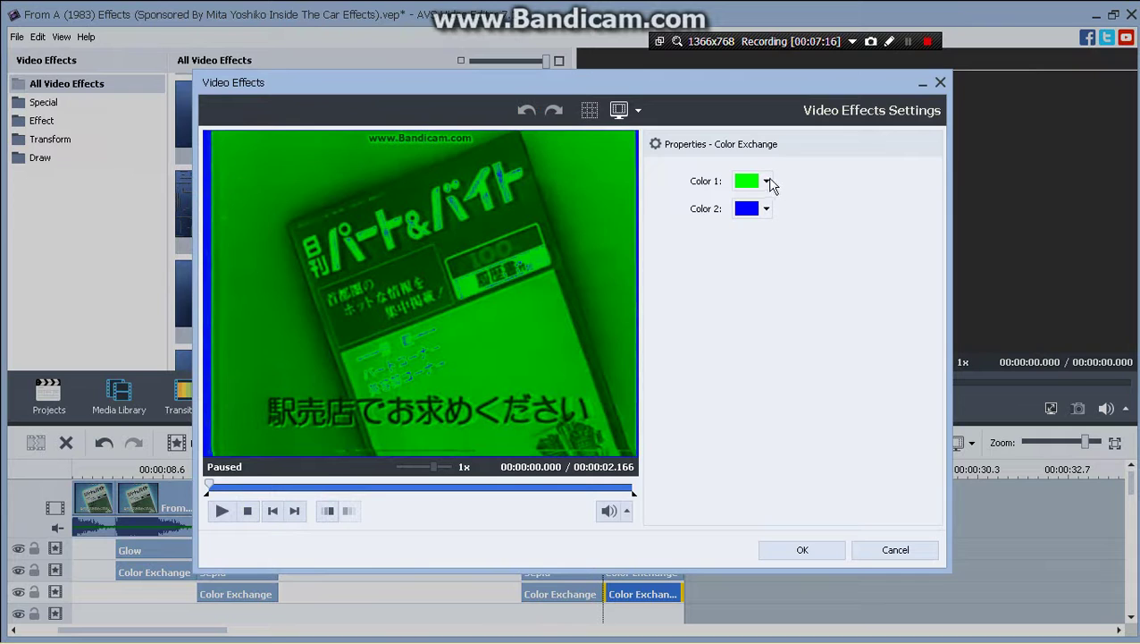
left_click(767, 182)
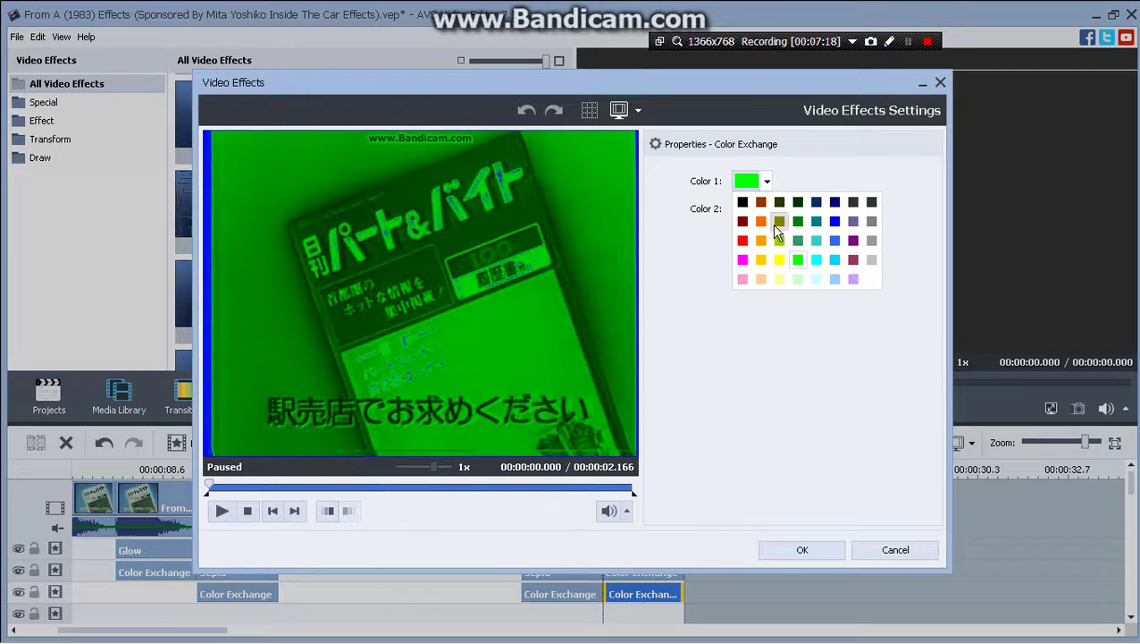
left_click(742, 202)
left_click(767, 209)
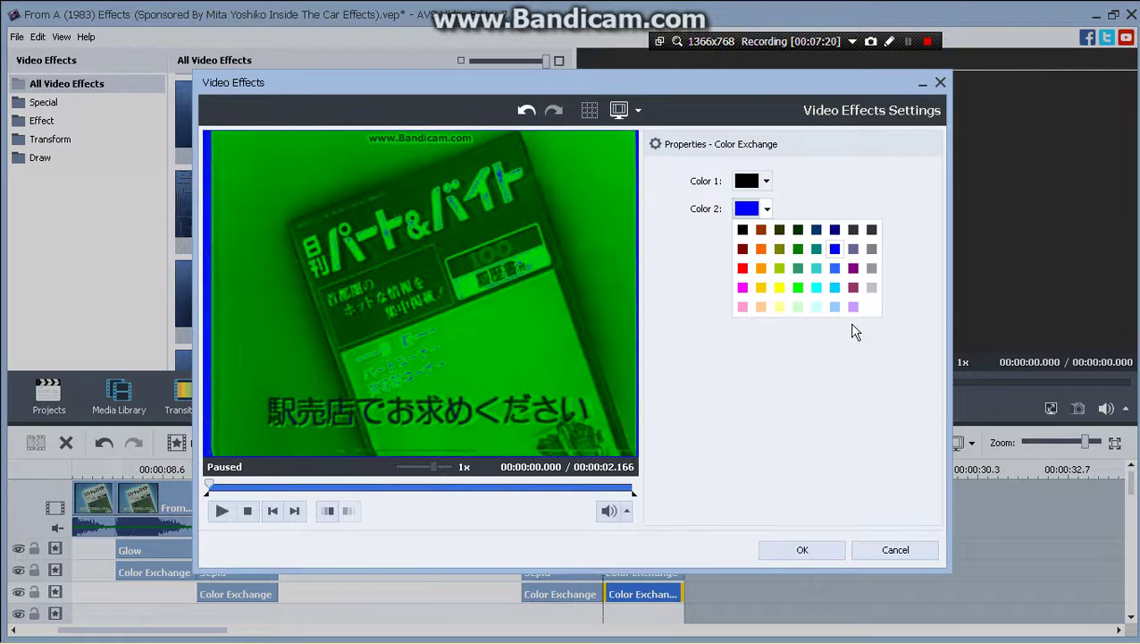
left_click(872, 307)
left_click(390, 493)
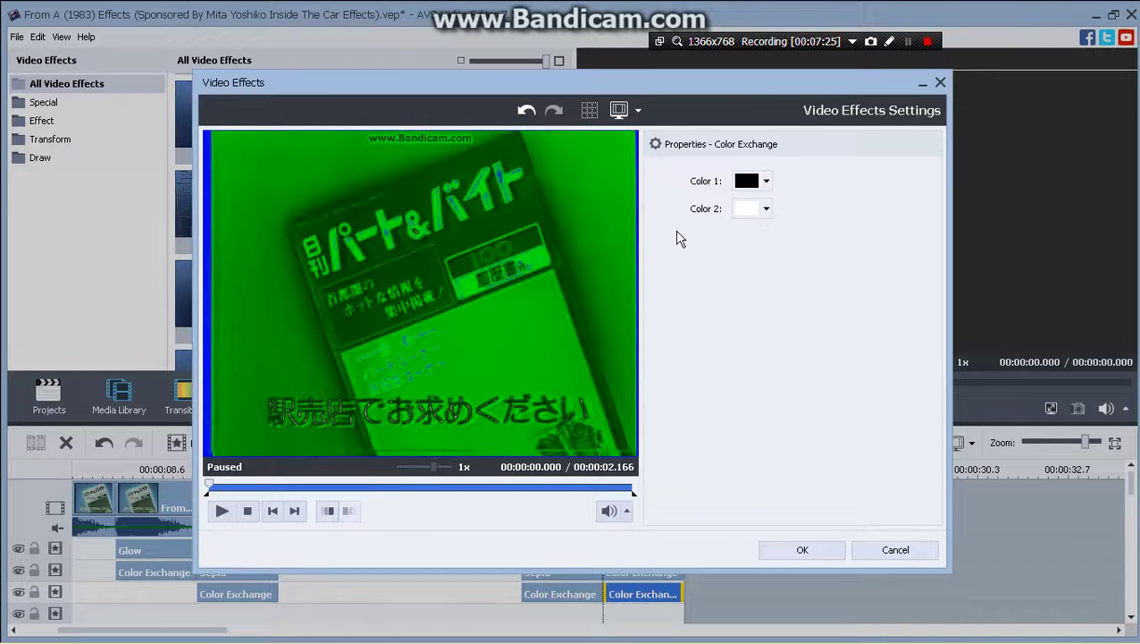
- Sample Color 1 of the duplicated Color Exchange from the dark green background of the logo frame at 00:00:00.086
left_click(748, 183)
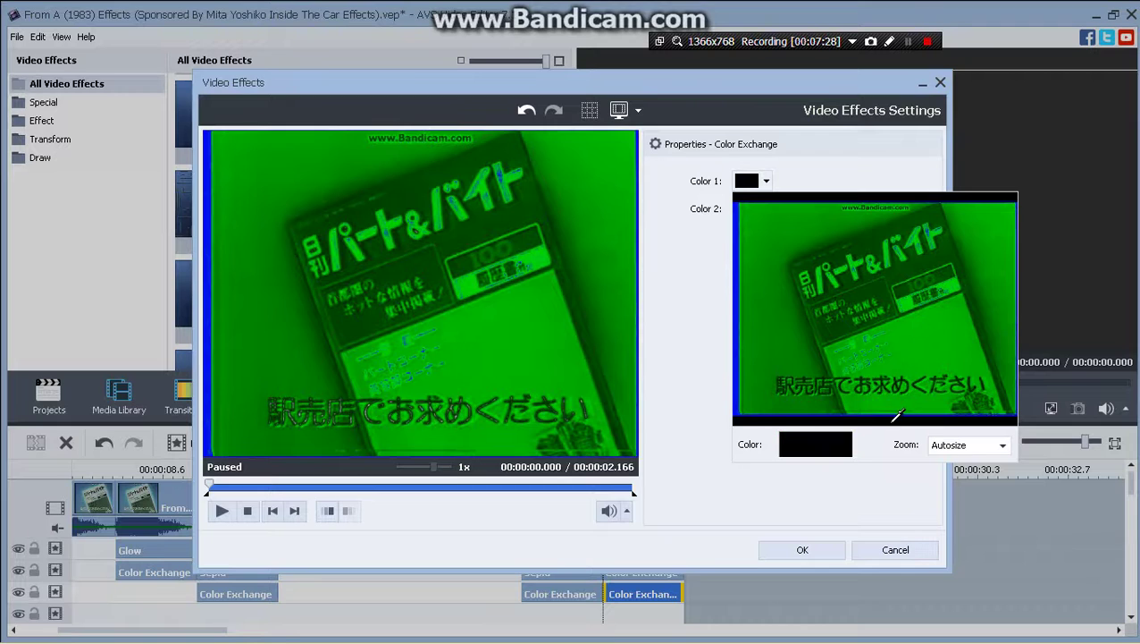
left_click(258, 488)
left_click_drag(258, 488, 226, 487)
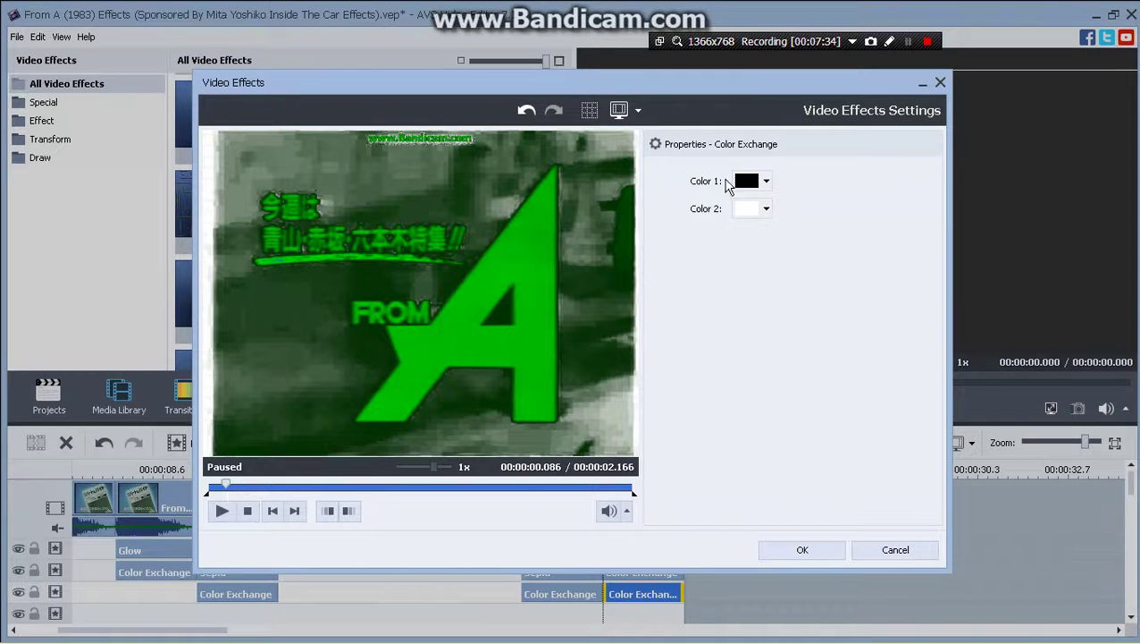
left_click(746, 182)
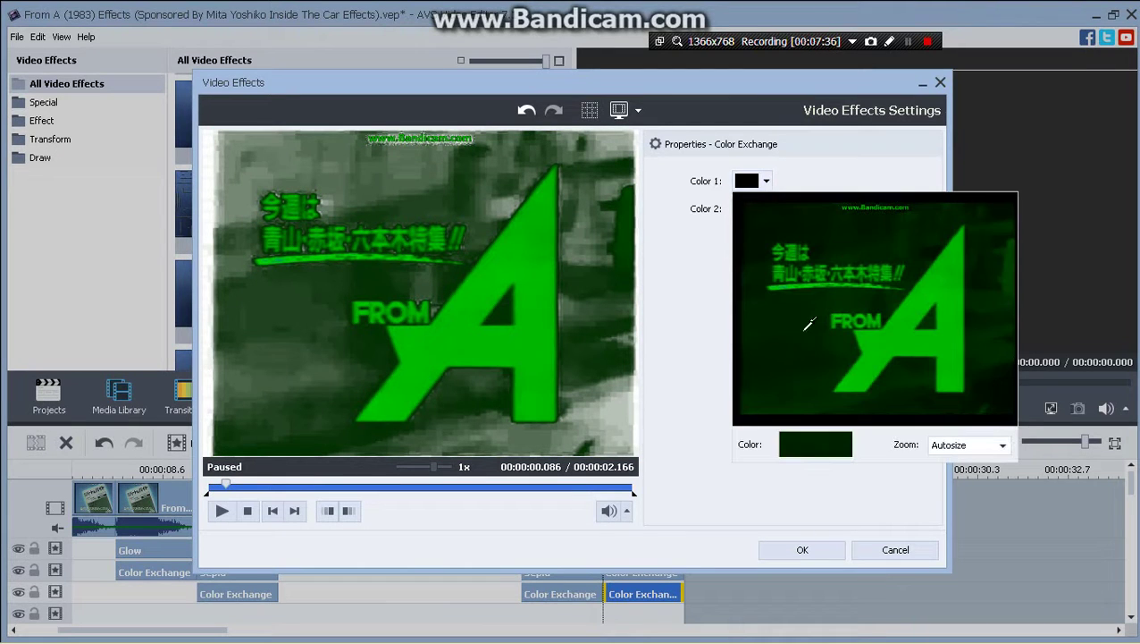
left_click(810, 323)
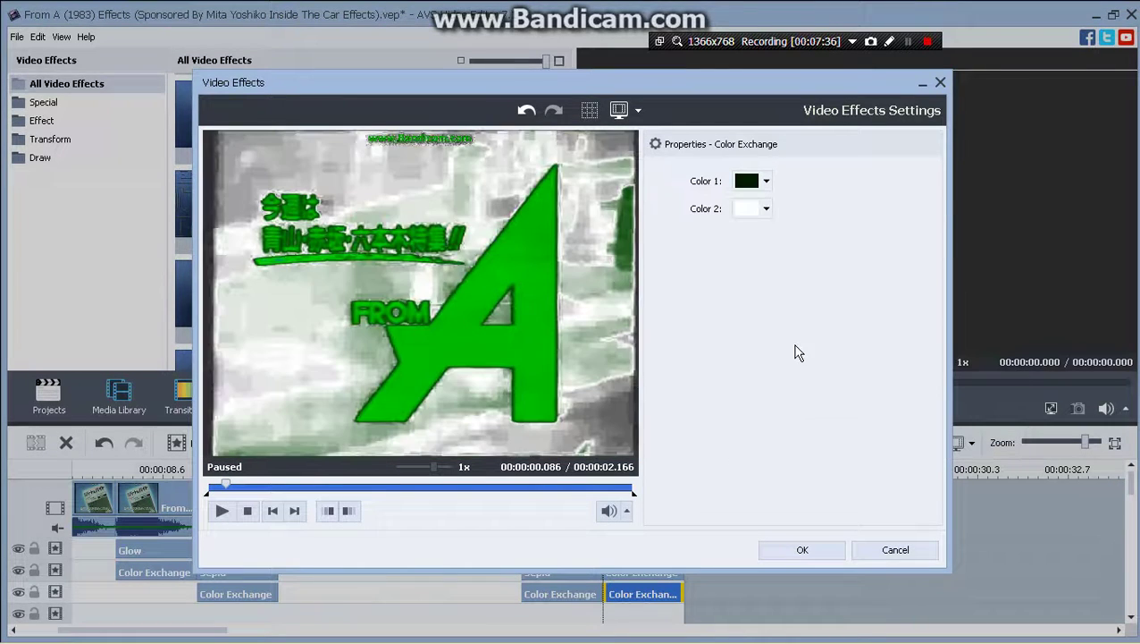
- Preview the duplicated Color Exchange in motion, apply its settings, and save the project
left_click(227, 515)
left_click(225, 512)
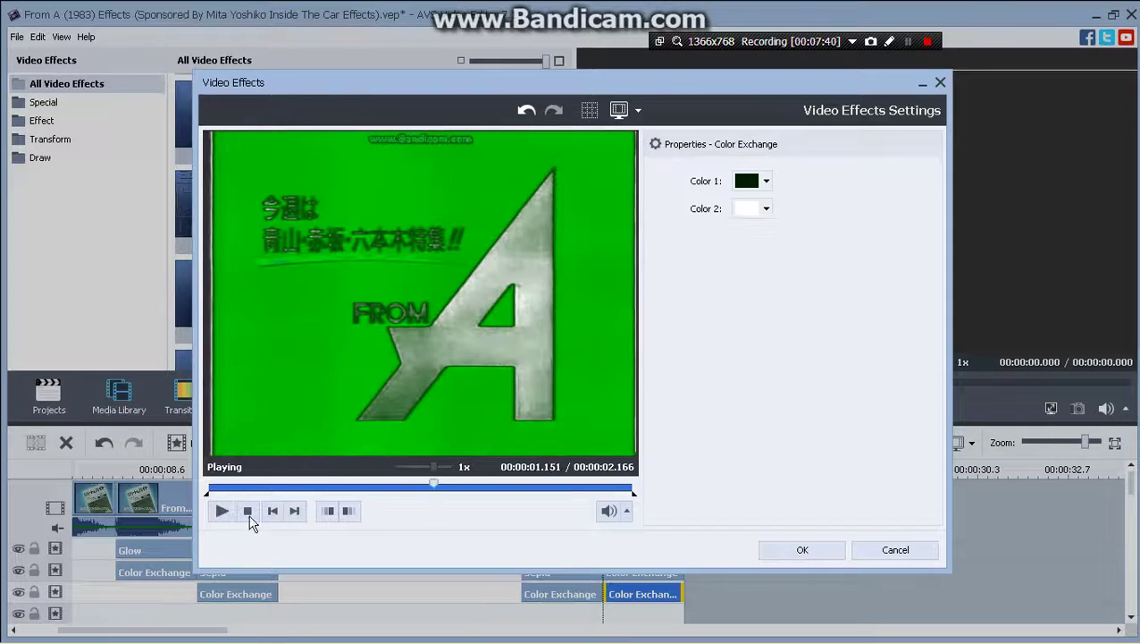
left_click(802, 549)
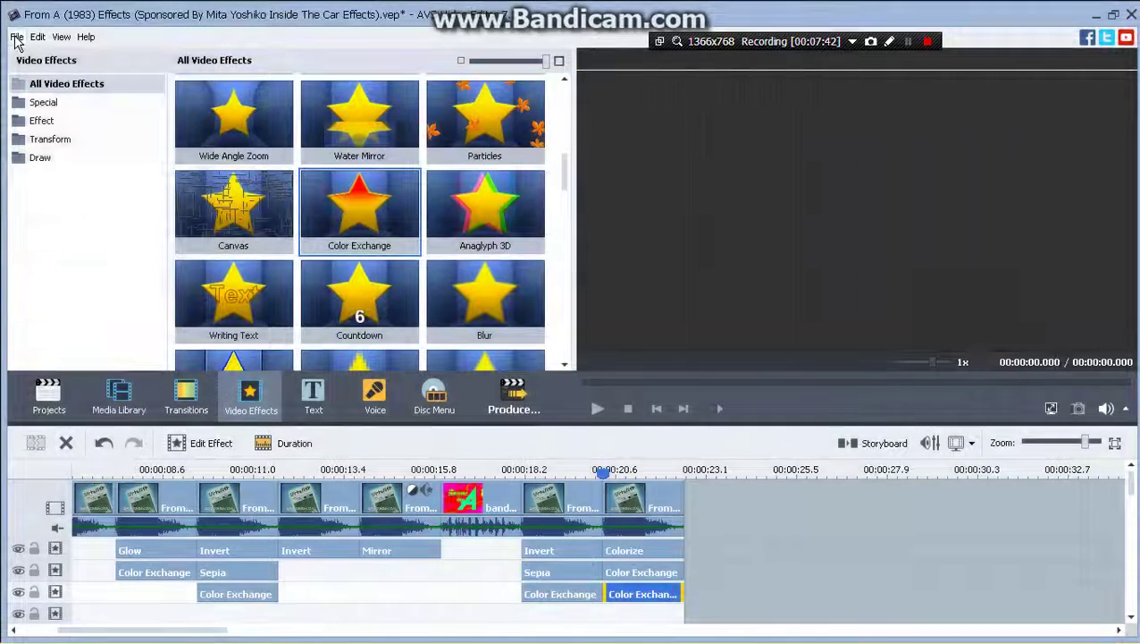
left_click(15, 37)
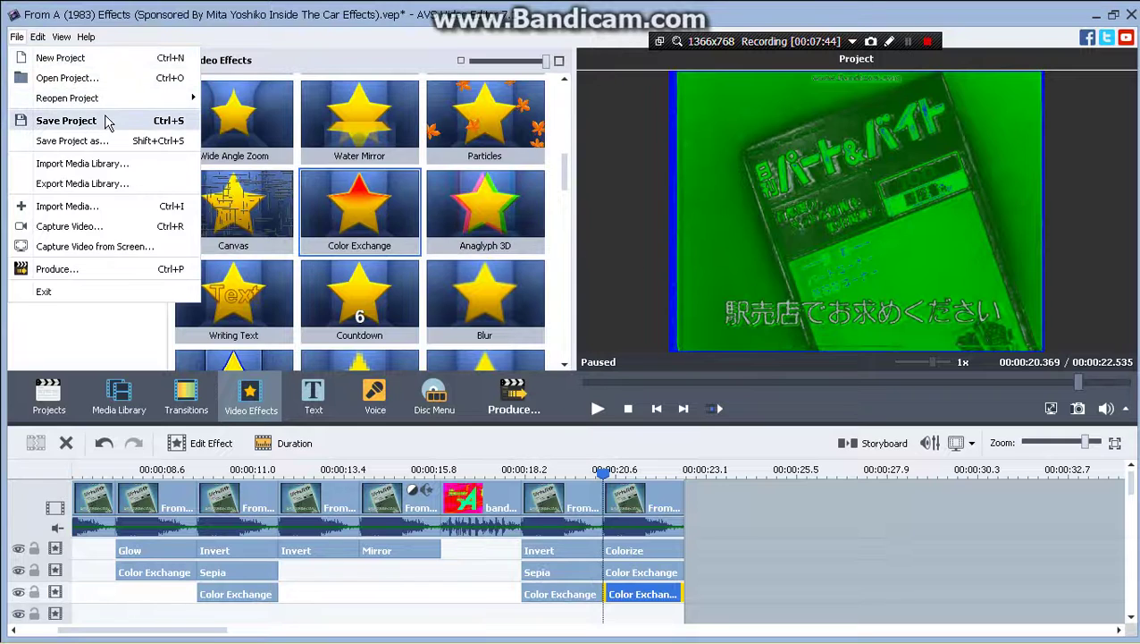
left_click(98, 120)
- Equalize the last clip's audio with the <30 to 250 bands at 20 dB, 500 to 2k at -20 dB, and 4k and 8k raised
left_click(616, 505)
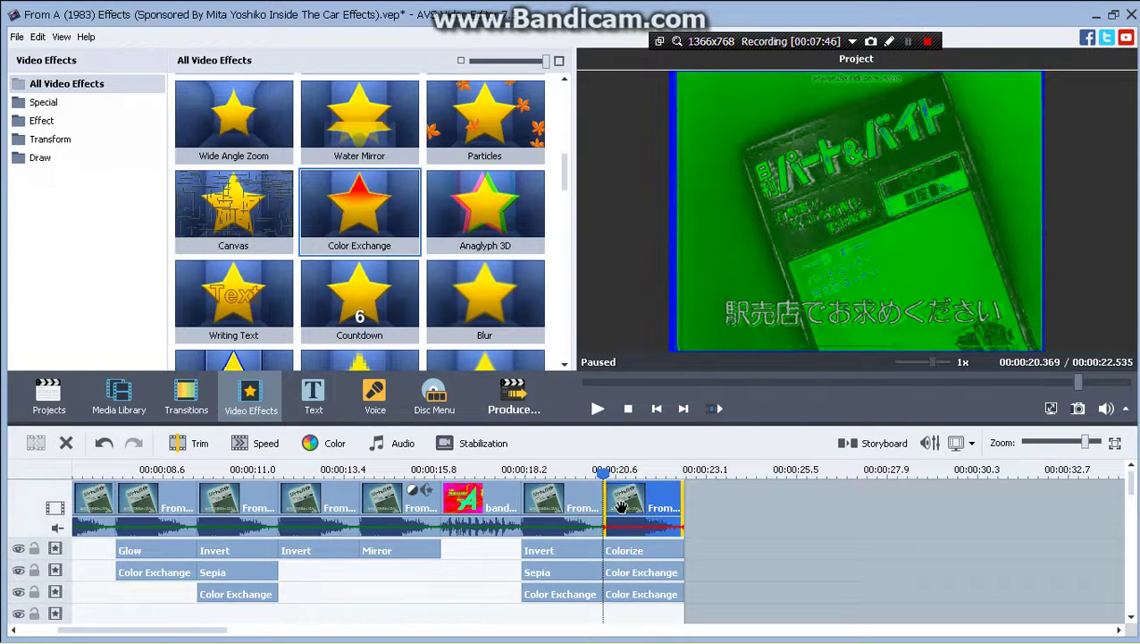
left_click(347, 451)
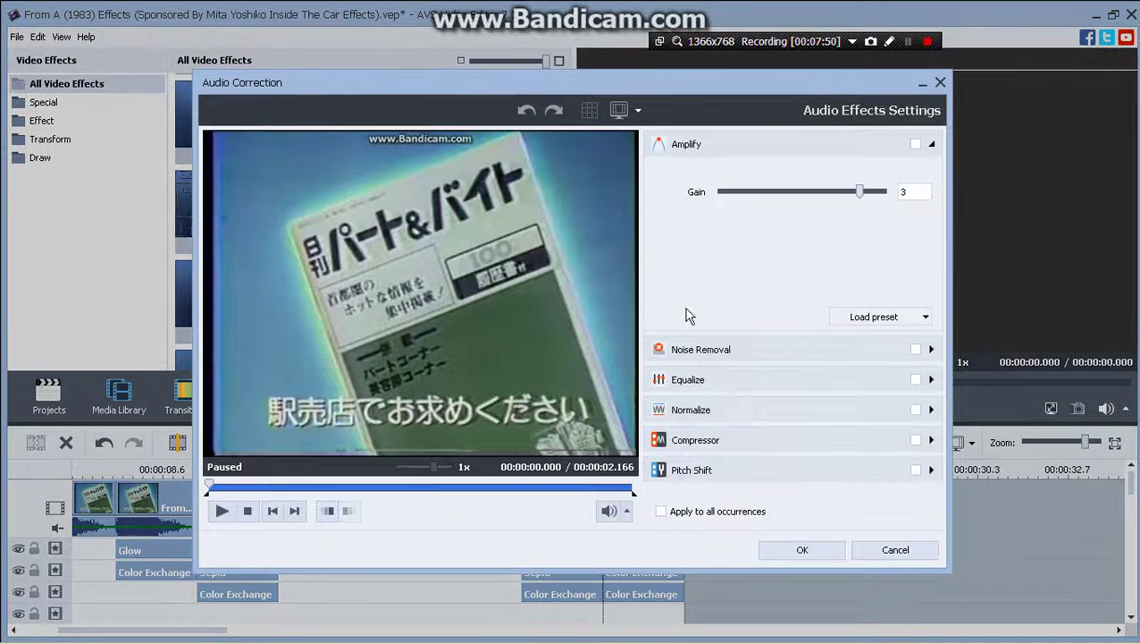
left_click(735, 373)
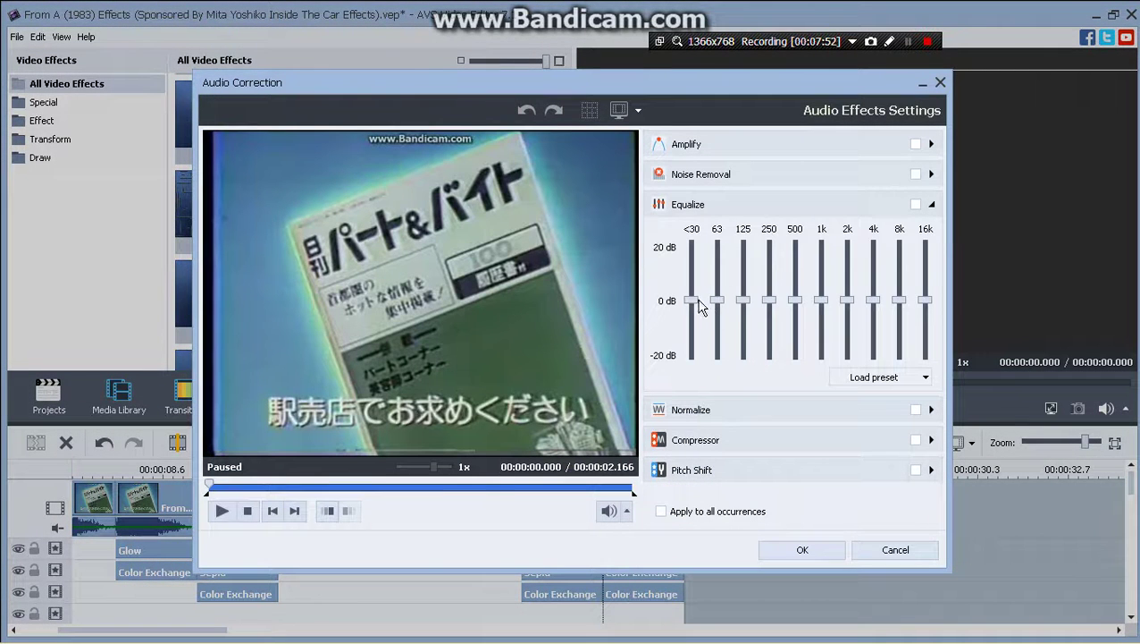
left_click_drag(700, 304, 700, 211)
left_click_drag(743, 299, 747, 206)
left_click_drag(718, 300, 735, 202)
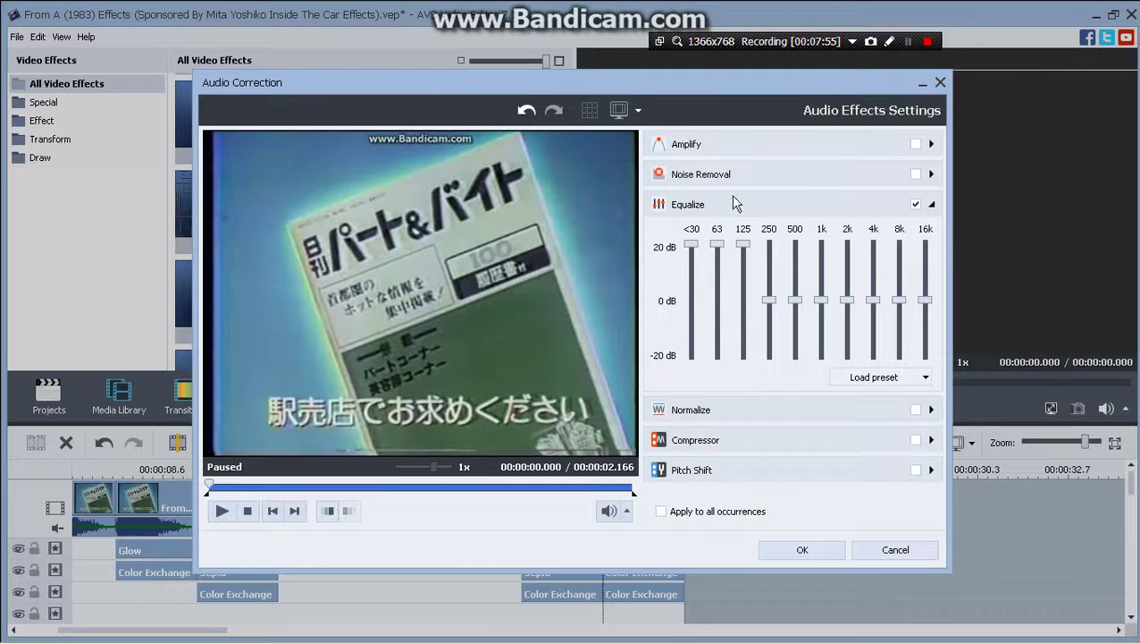
left_click(770, 242)
left_click(822, 354)
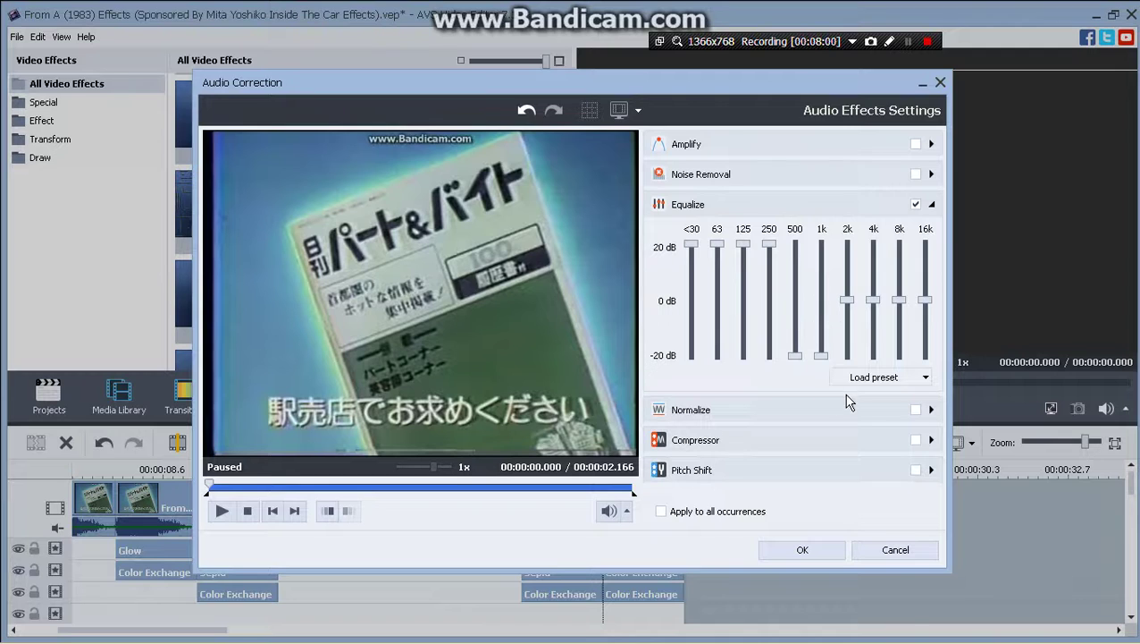
left_click(847, 355)
left_click(873, 244)
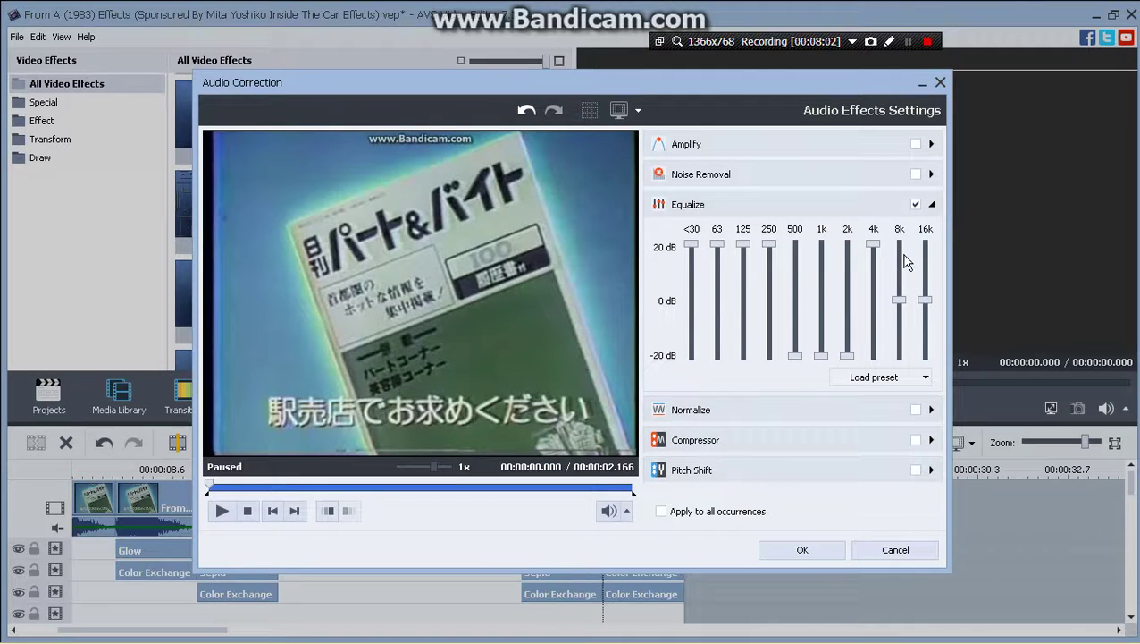
left_click(901, 253)
- Enable Noise Removal with Reduce 10 on the last clip's audio, apply the corrections, and save the project
left_click(898, 174)
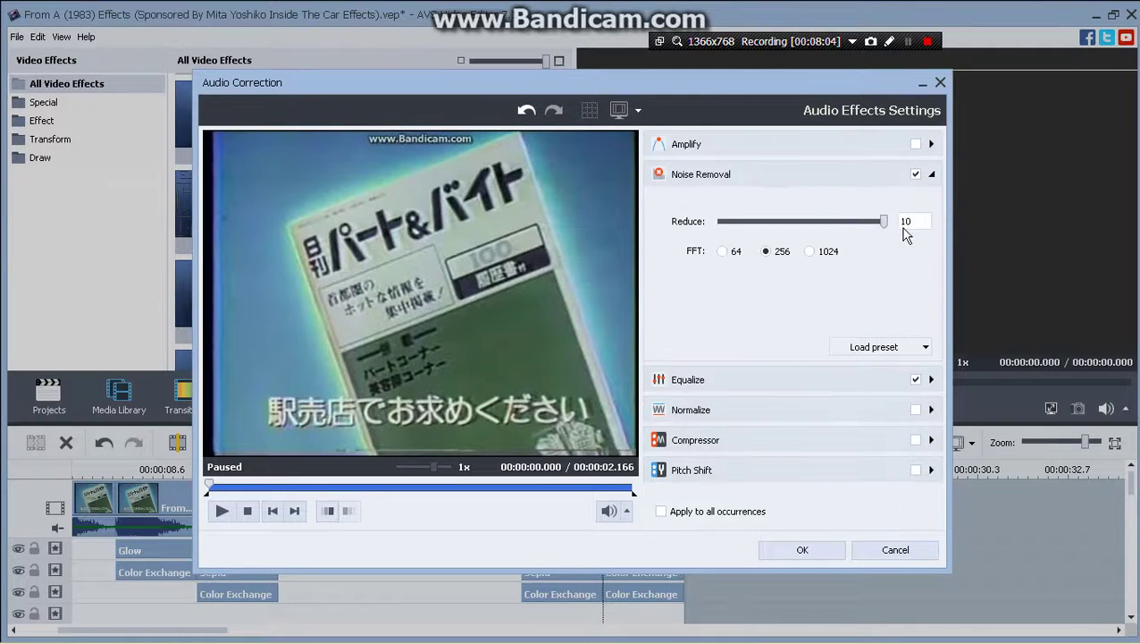
left_click(825, 553)
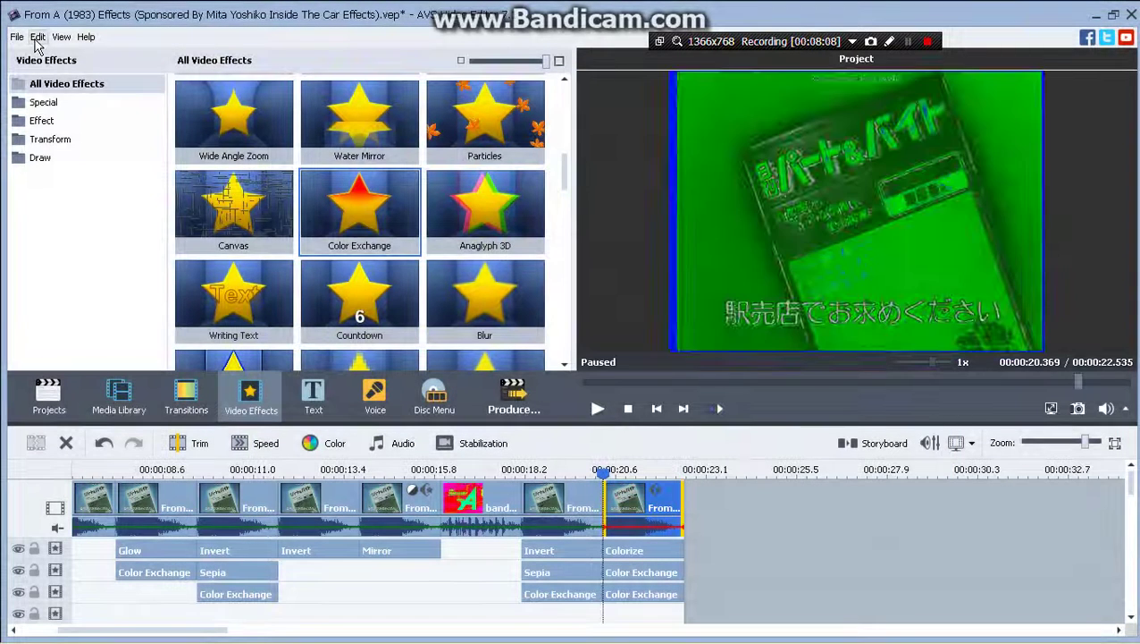
left_click(17, 37)
left_click(64, 117)
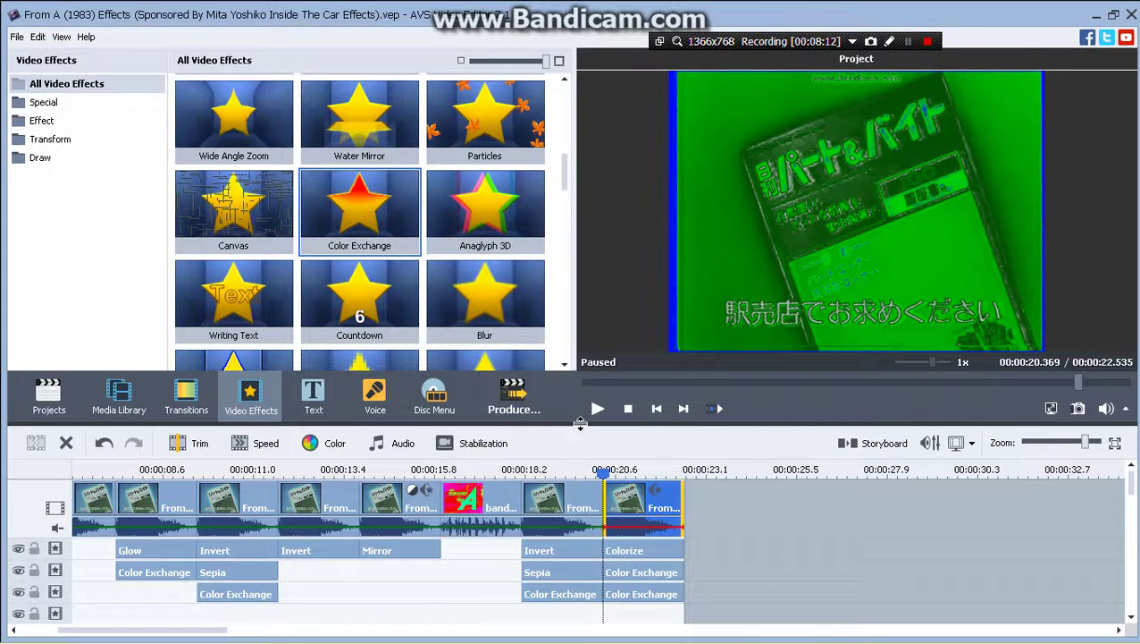
- Play back the last clip to check its sound, and disable Equalize in its audio correction
left_click(597, 408)
left_click(592, 420)
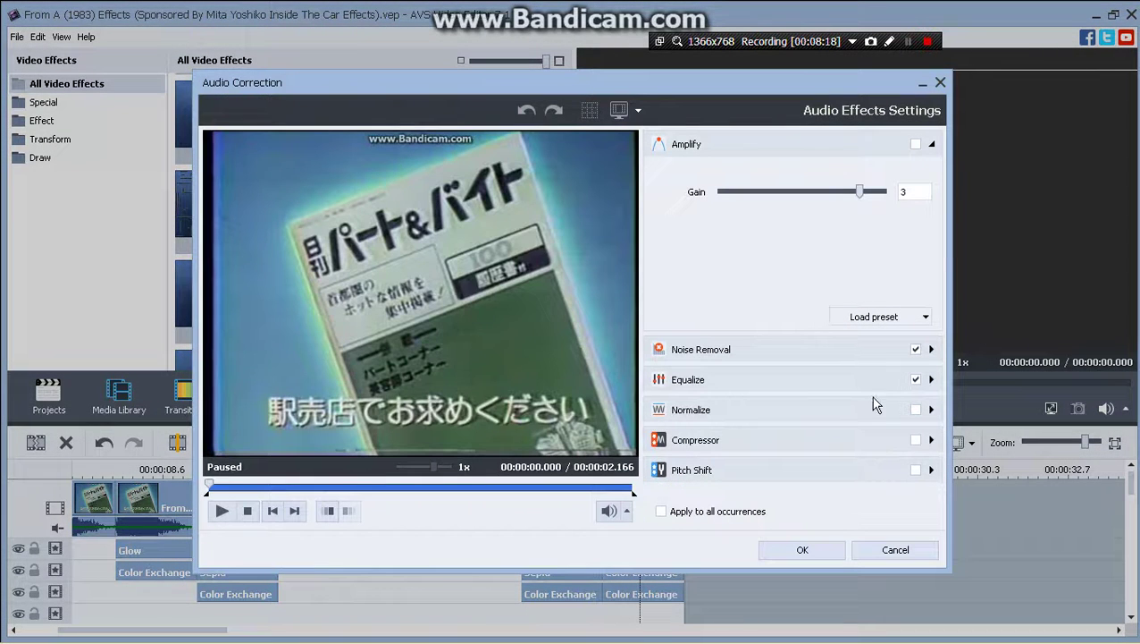
left_click(915, 379)
left_click(808, 547)
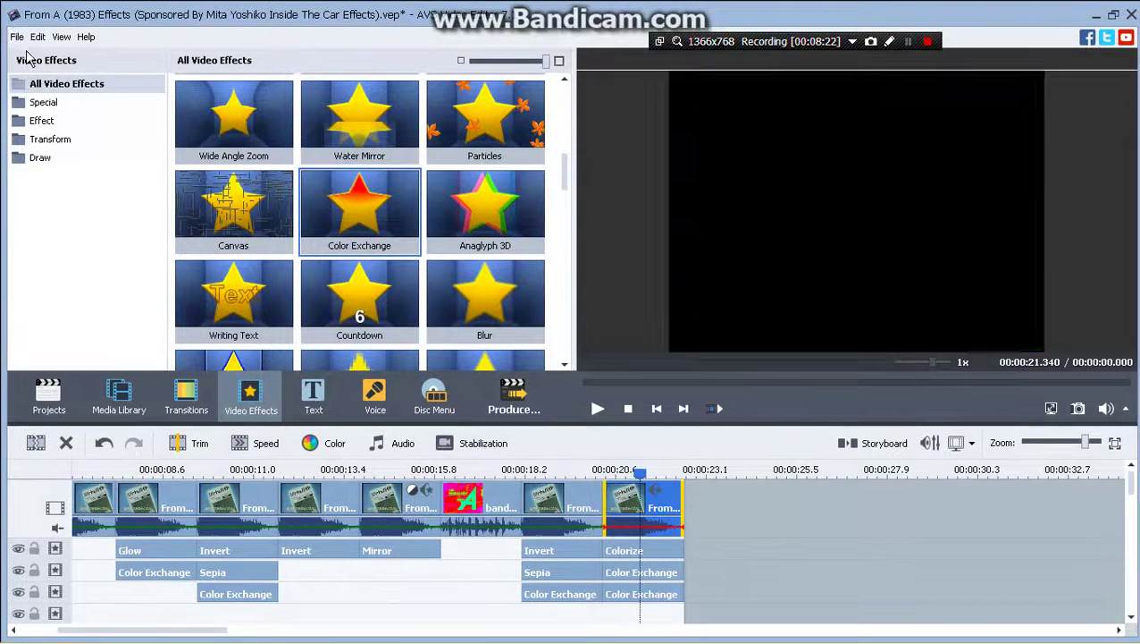
- Save the project and play back the last two clips on the timeline to check their sound
left_click(17, 36)
left_click(79, 117)
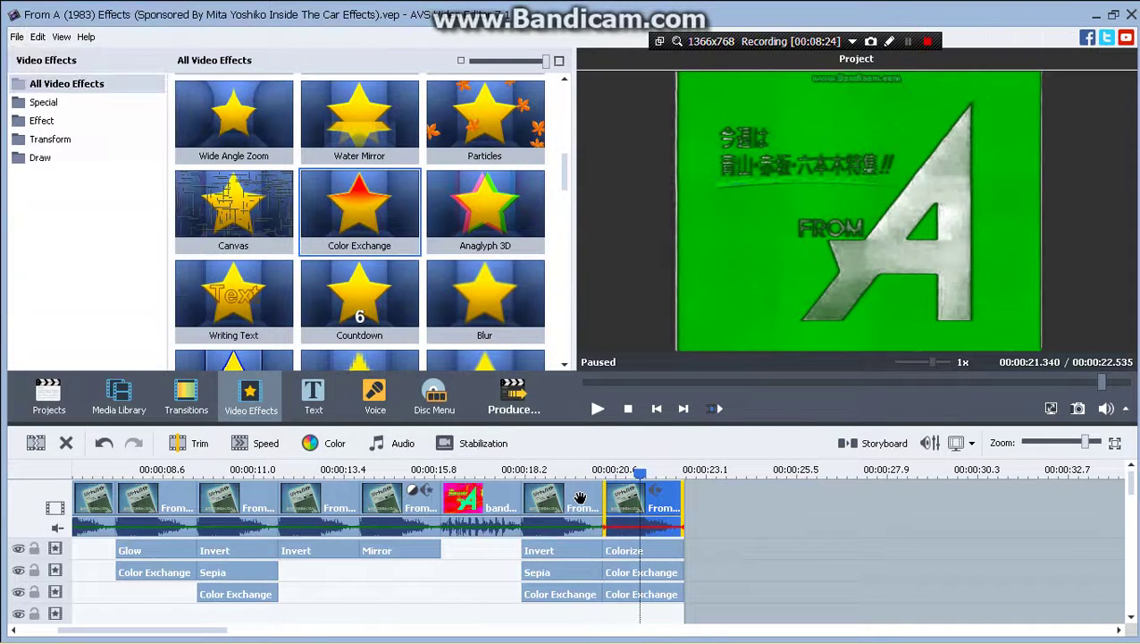
left_click(563, 501)
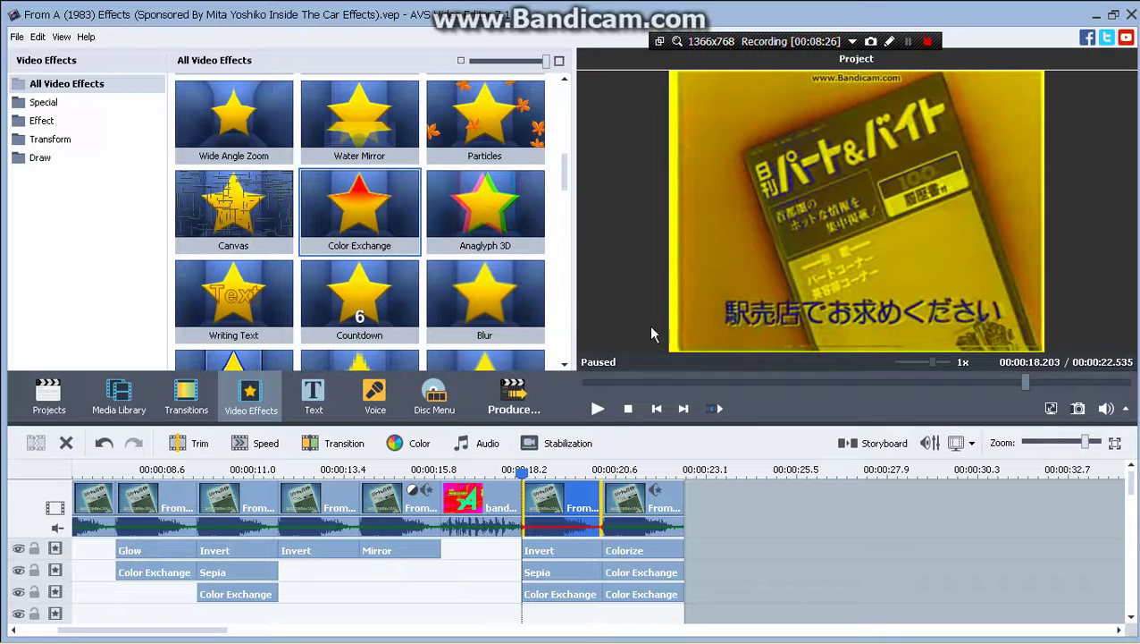
left_click(598, 408)
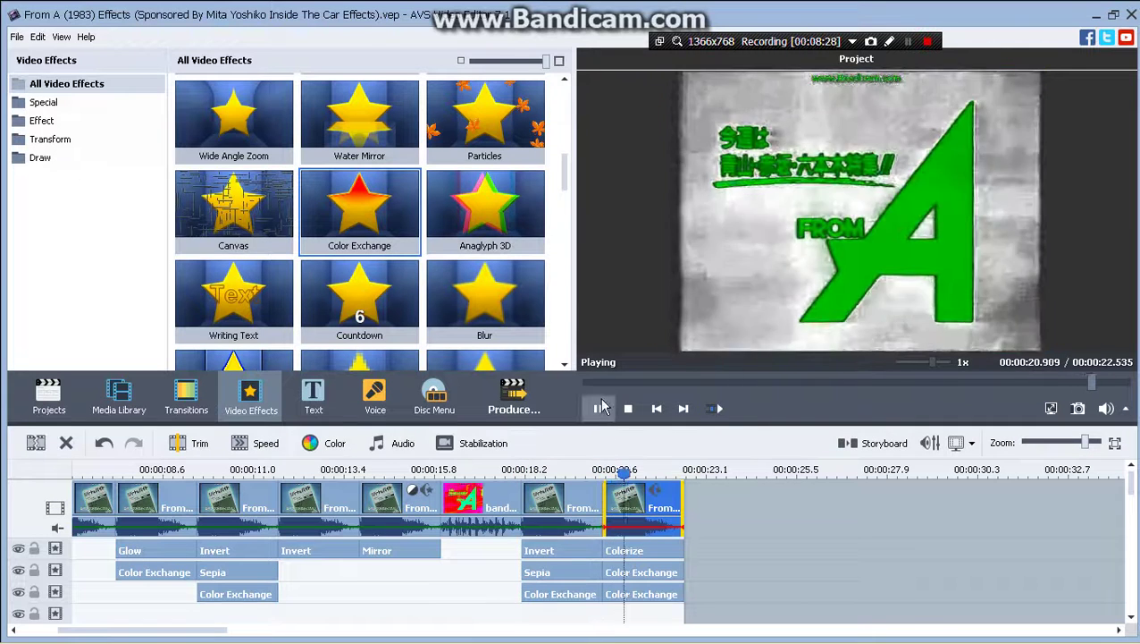
left_click(600, 408)
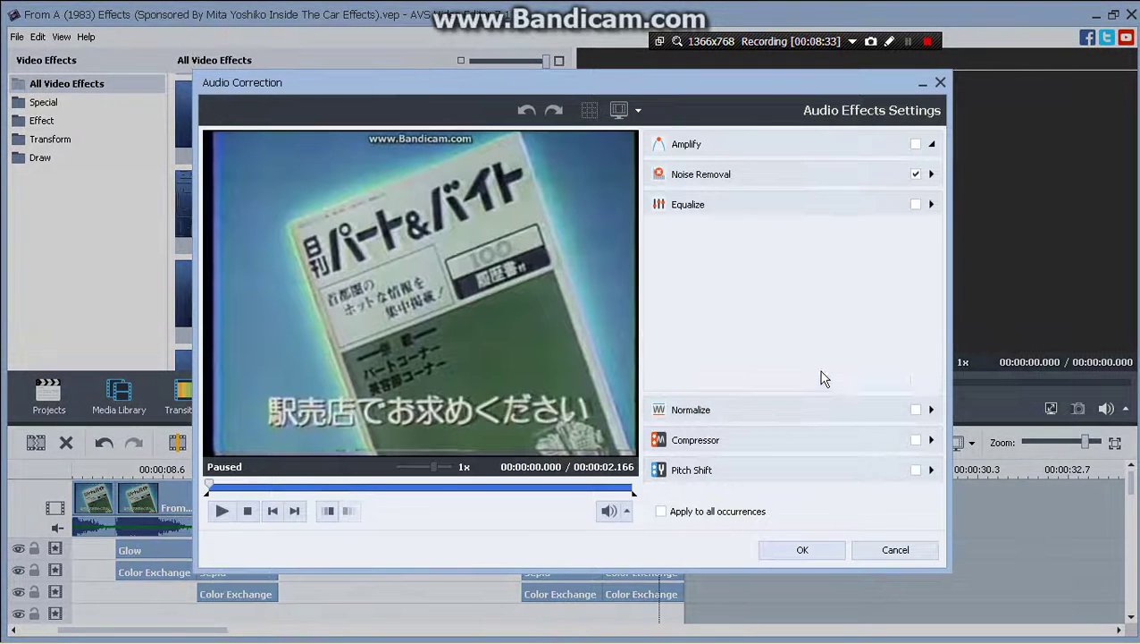
- Equalize the last clip's audio with the <30, 250 and 2k bands at 20 dB and all others at -20 dB, and save the project
left_click(916, 204)
left_click_drag(691, 300, 717, 358)
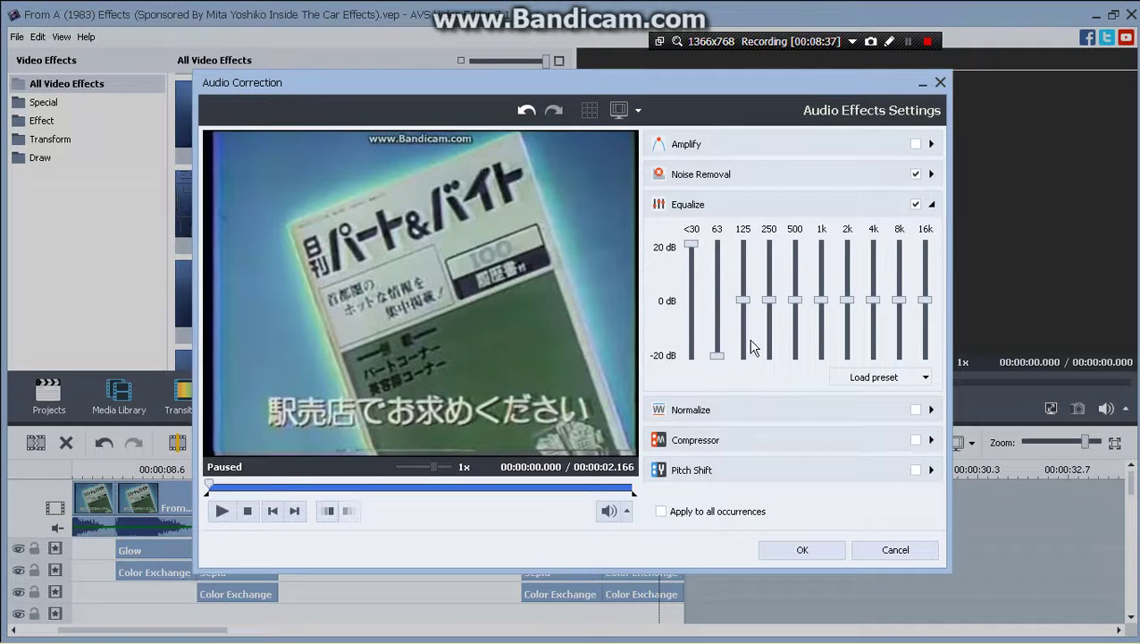
left_click_drag(771, 298, 771, 273)
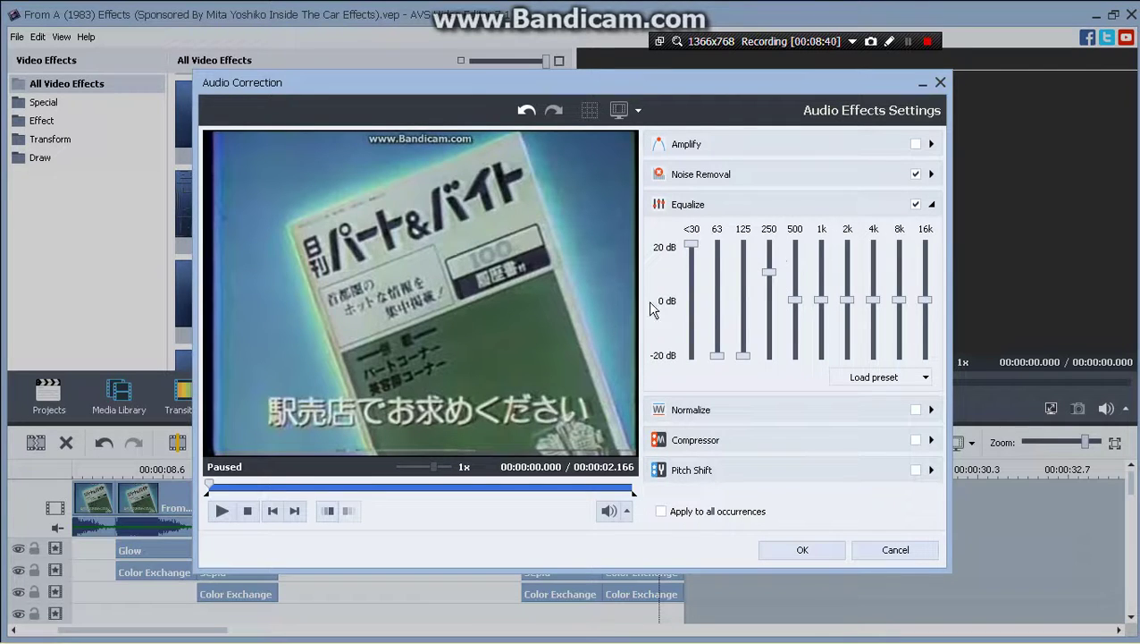
left_click_drag(795, 298, 795, 394)
left_click_drag(850, 302, 861, 207)
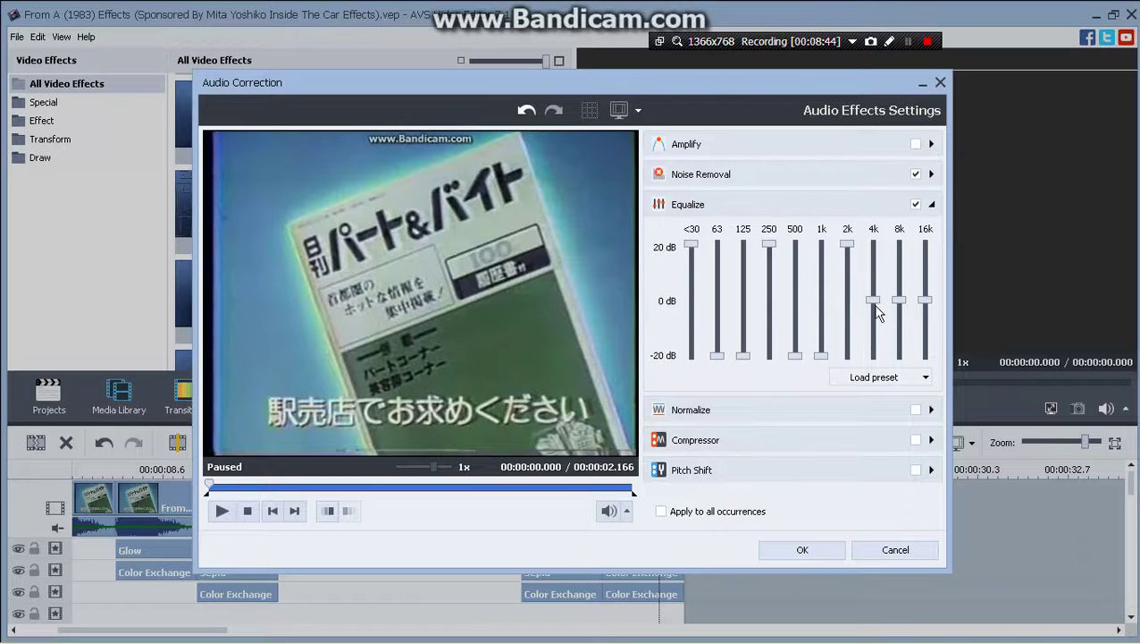
left_click_drag(876, 306, 899, 421)
left_click(802, 549)
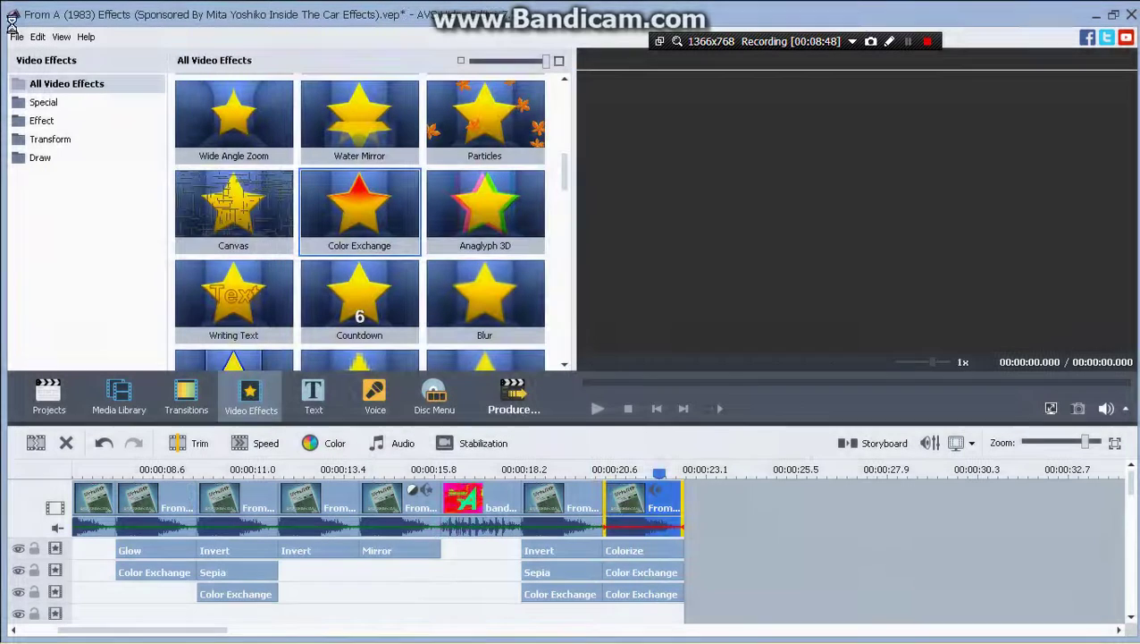
left_click(16, 36)
left_click(66, 121)
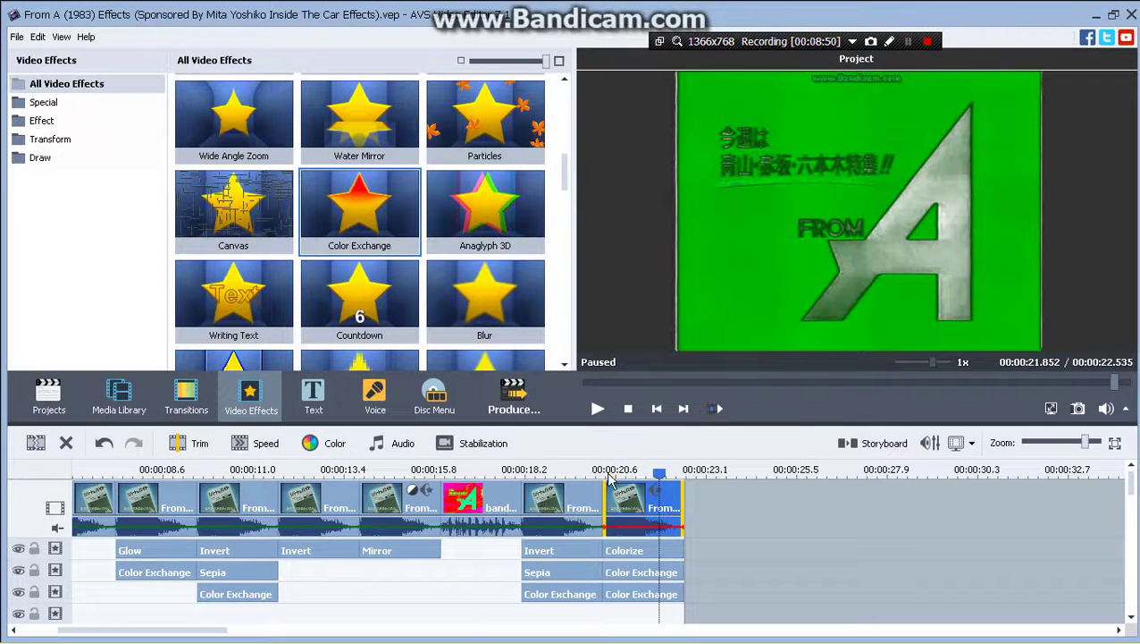
- Play back the last clip and review the Equalize bands in its audio correction
left_click(597, 497)
left_click(598, 408)
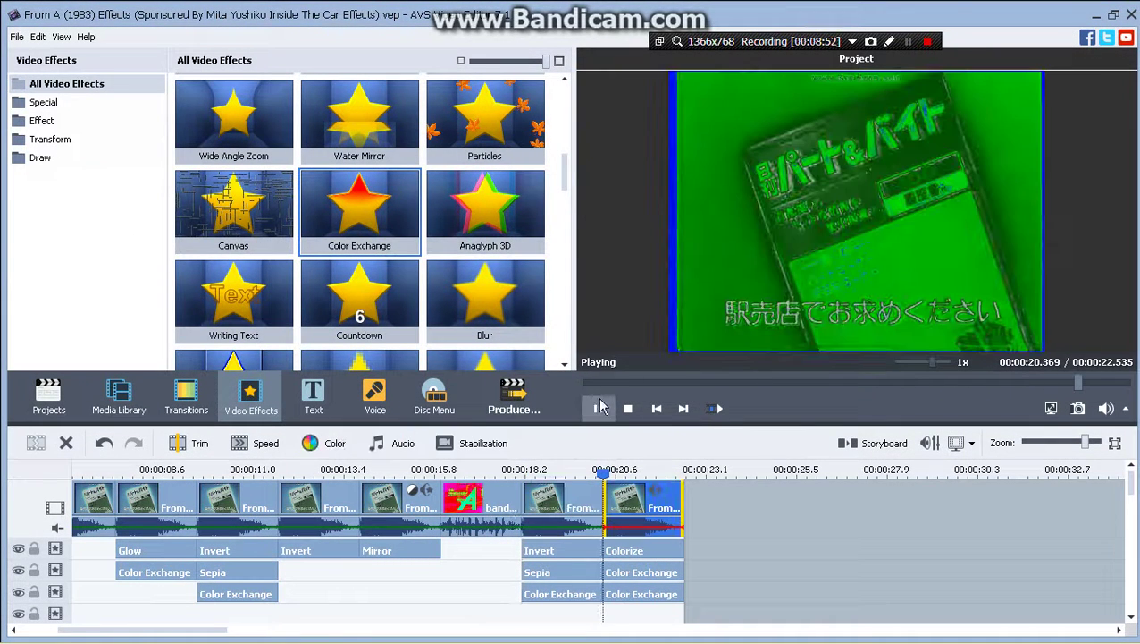
left_click(598, 409)
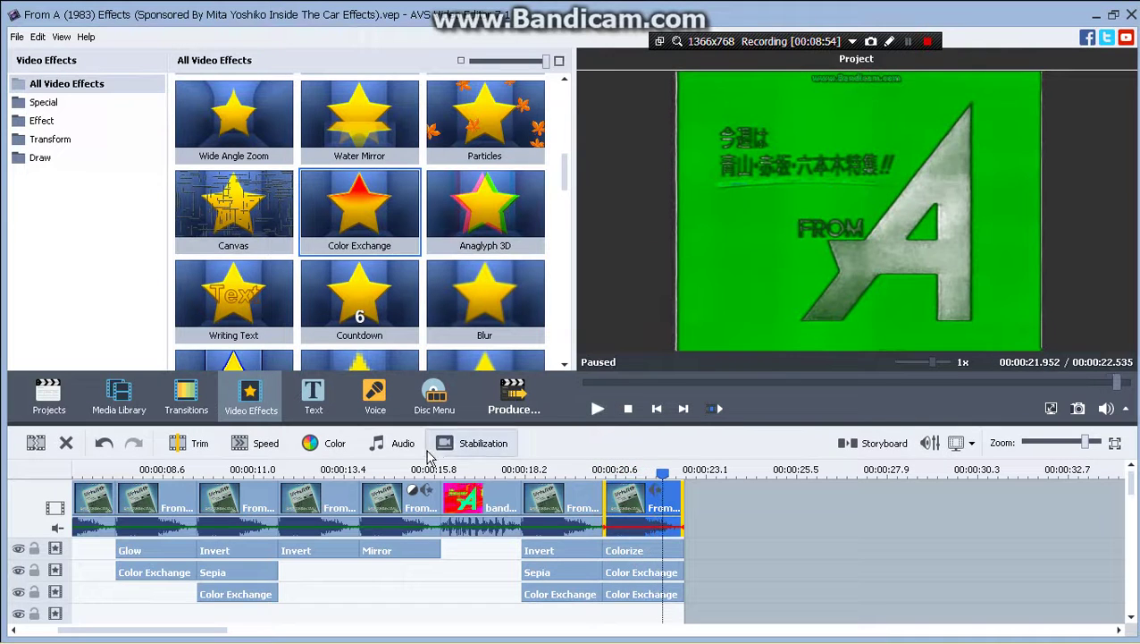
left_click(407, 445)
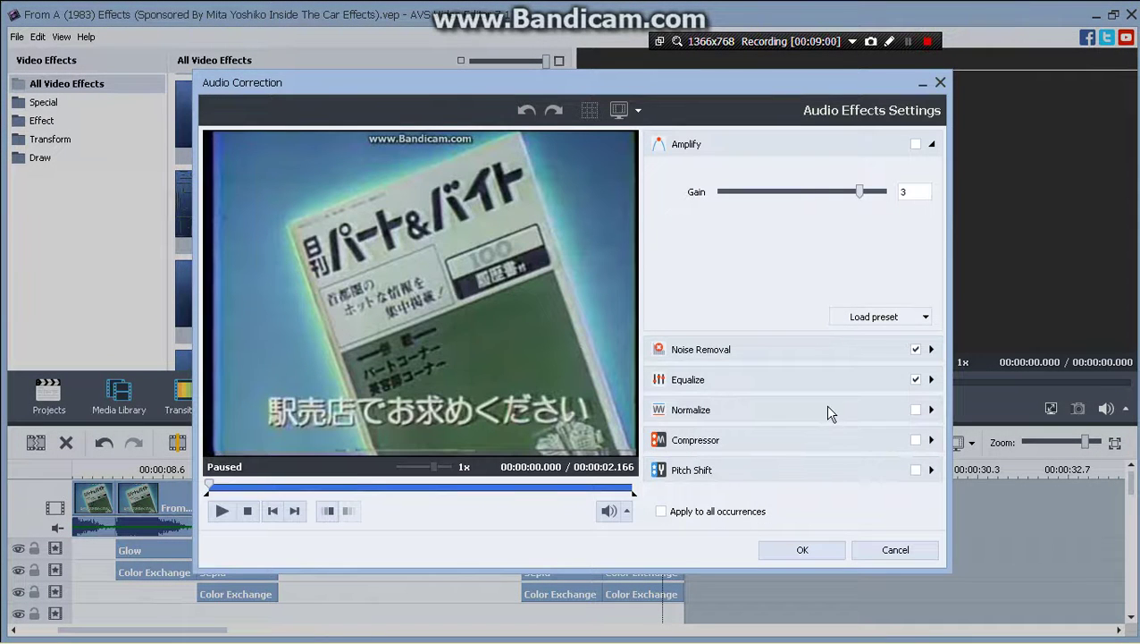
left_click(854, 416)
left_click(904, 207)
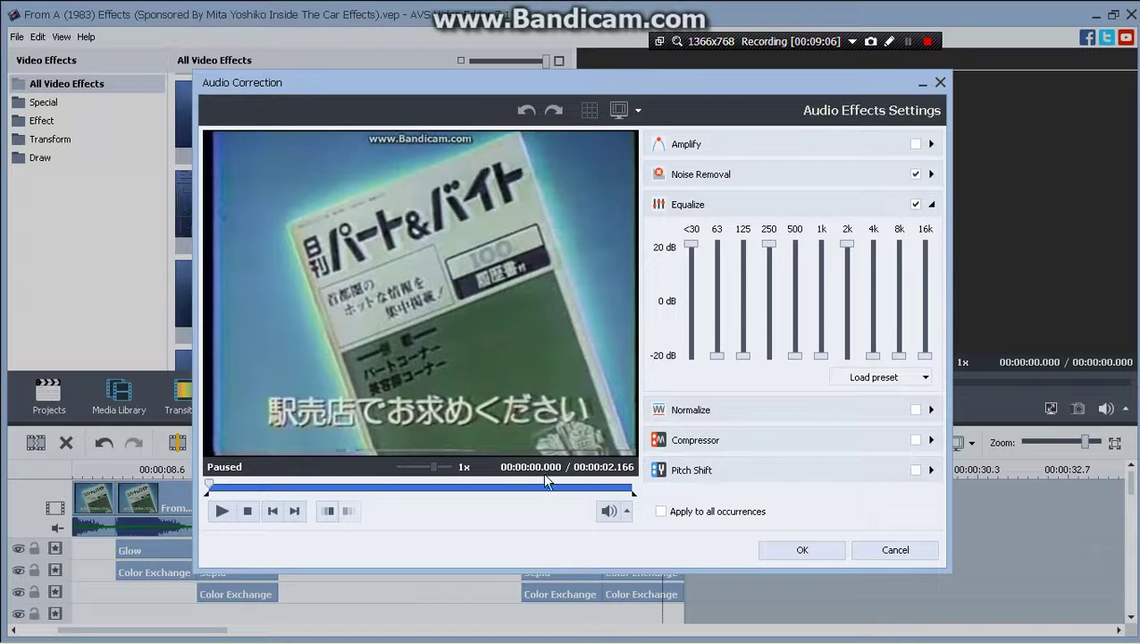
left_click(797, 548)
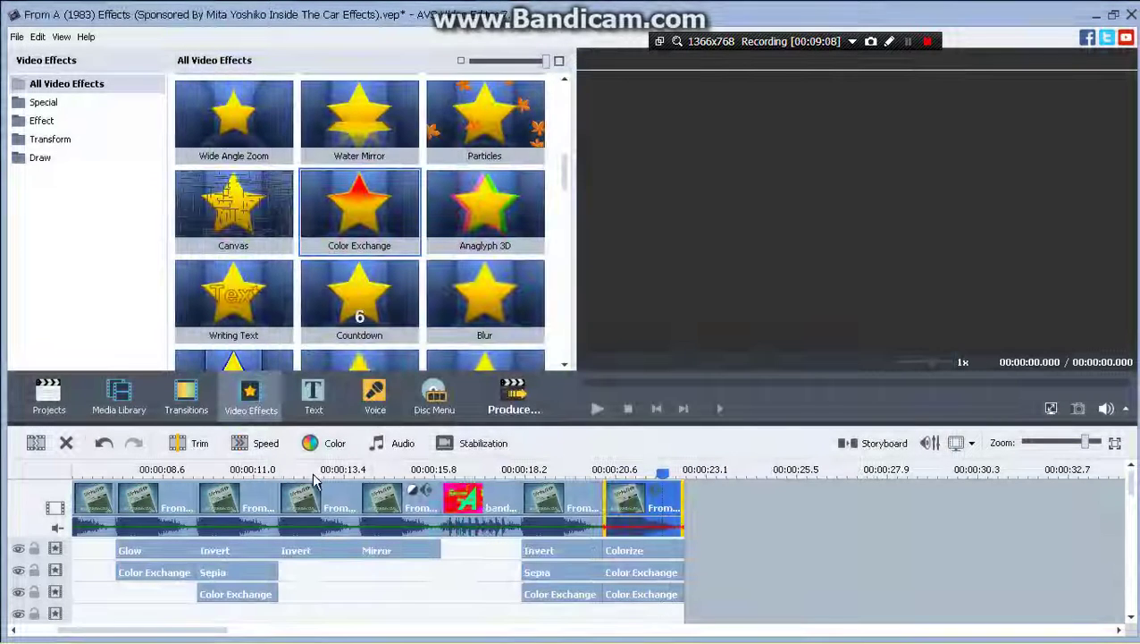
left_click(119, 396)
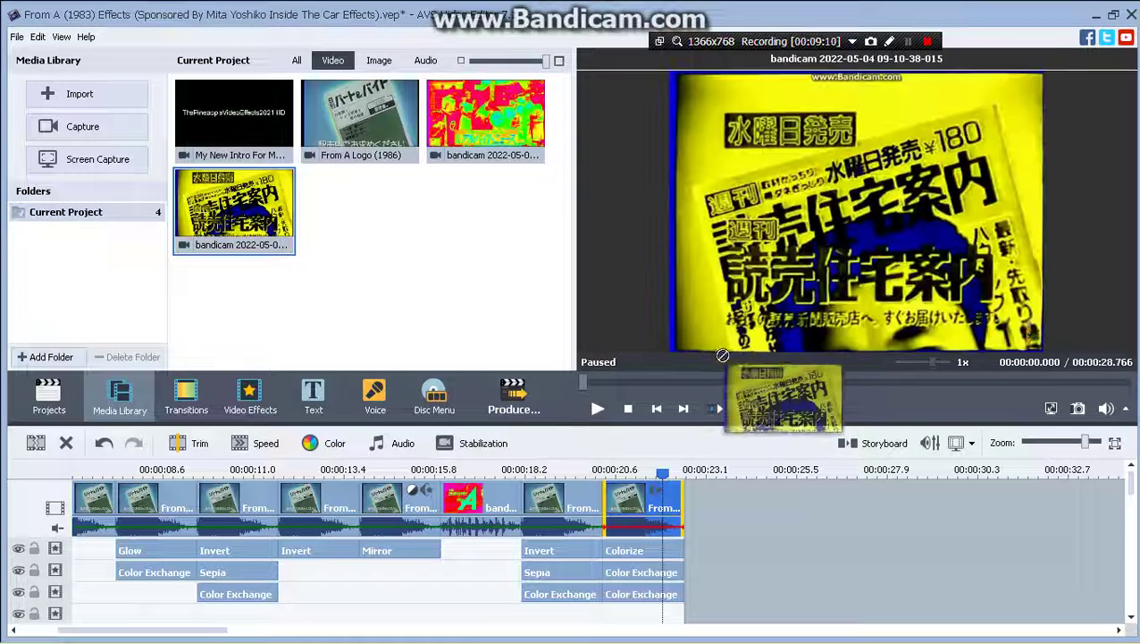